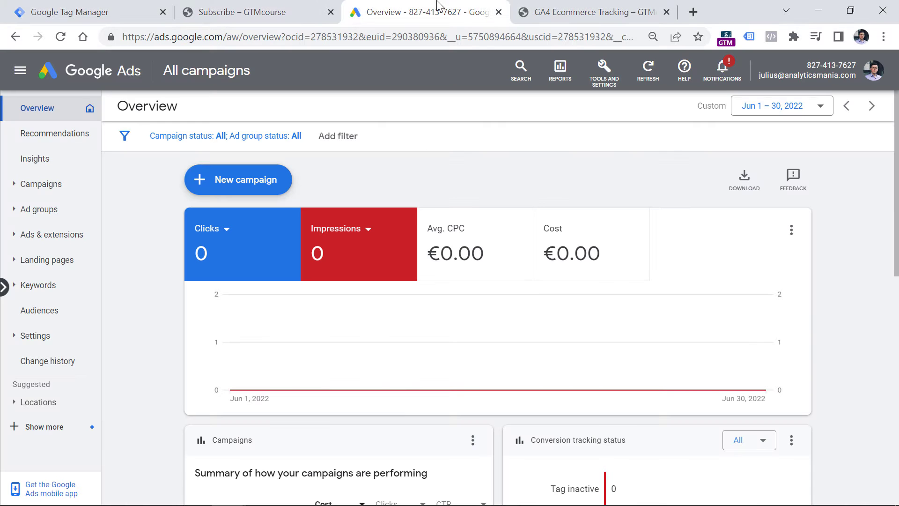
- Open the account's conversions summary and start a new website conversion action
left_click(607, 72)
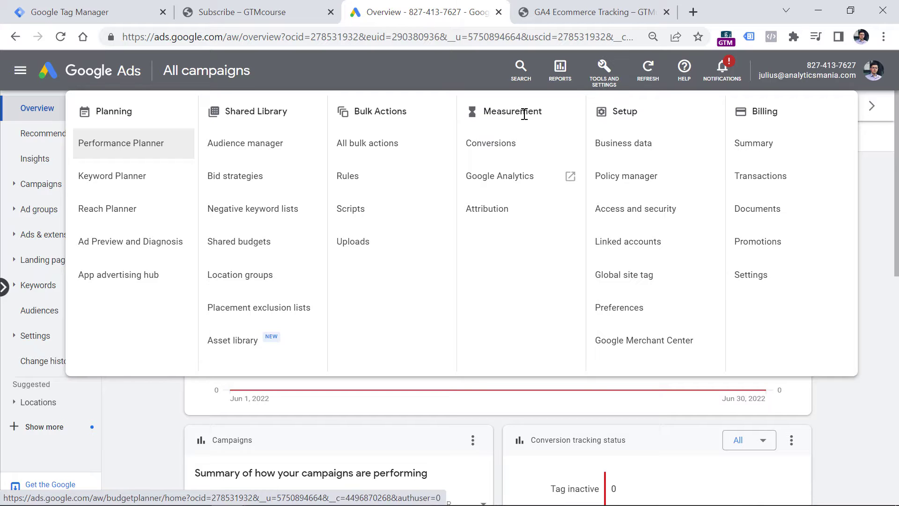
left_click(507, 148)
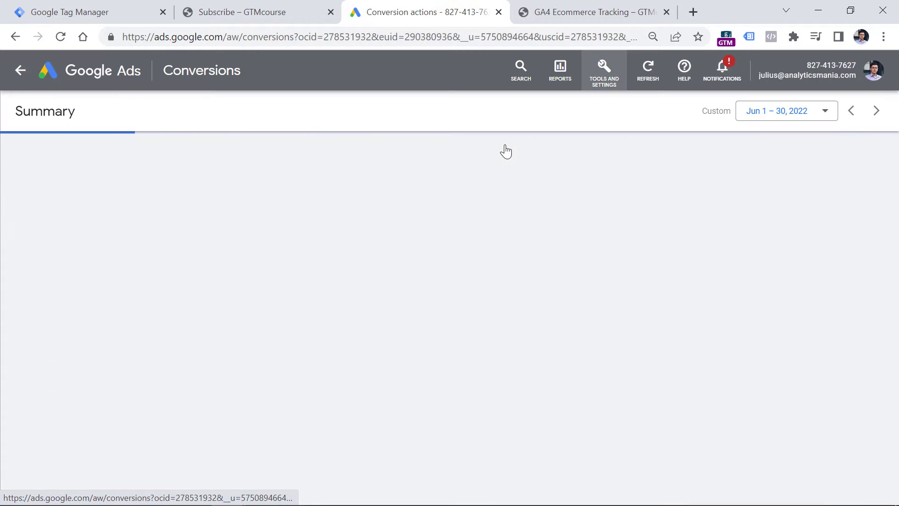
left_click(215, 166)
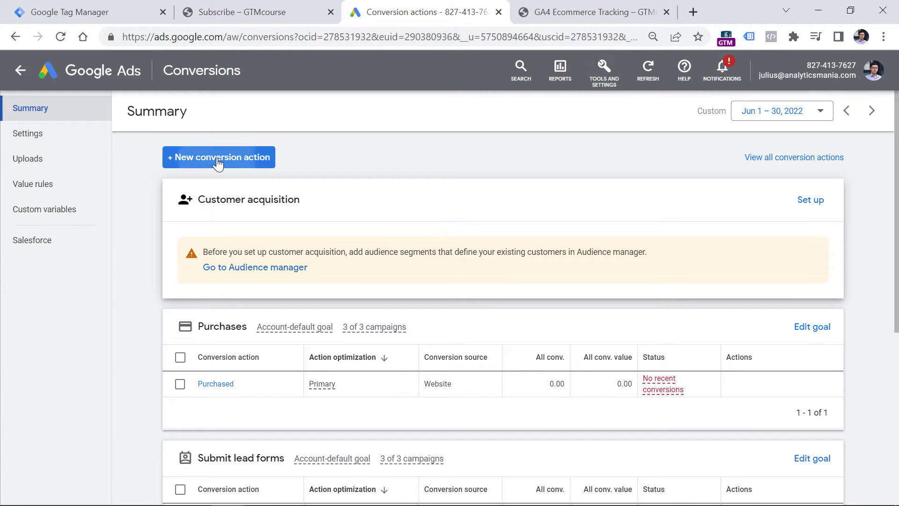
left_click(209, 253)
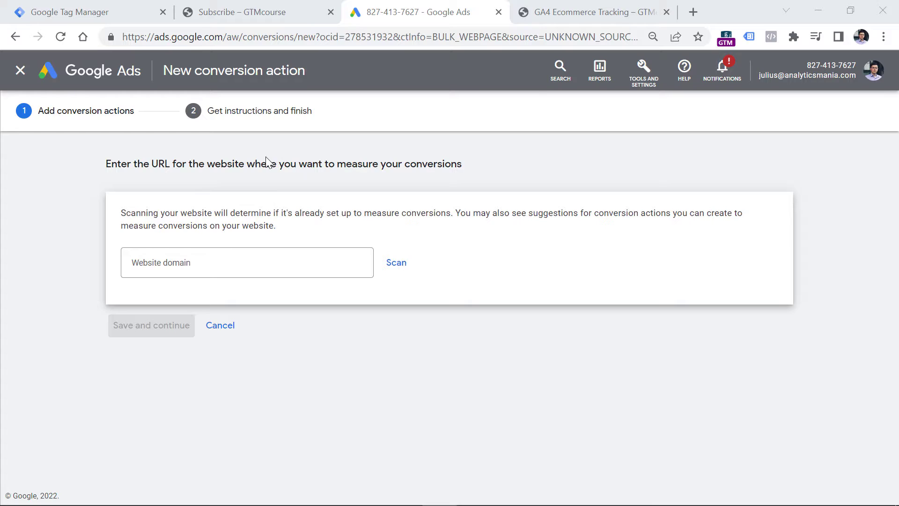
left_click(269, 12)
left_click_drag(272, 38, 125, 38)
key("ctrl+c")
left_click(424, 12)
left_click(224, 261)
key("ctrl+v")
left_click(397, 264)
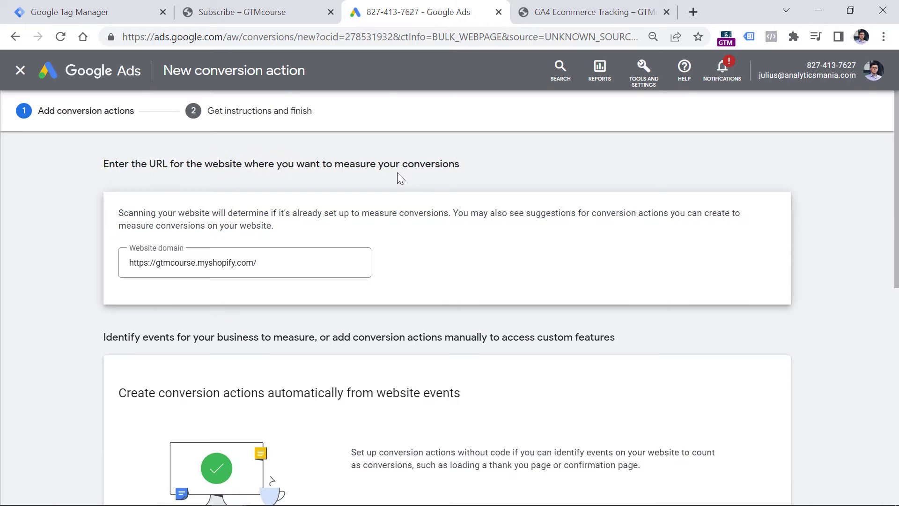
- Append ?thank-you to the Subscribe page's address as an example confirmation page URL
left_click(263, 13)
left_click(423, 12)
scroll(358, 192, "down", 5)
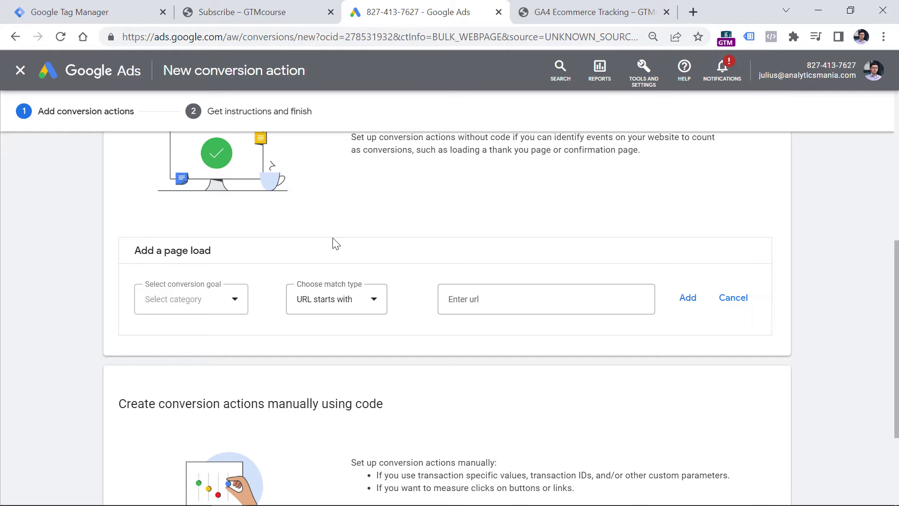
left_click(245, 16)
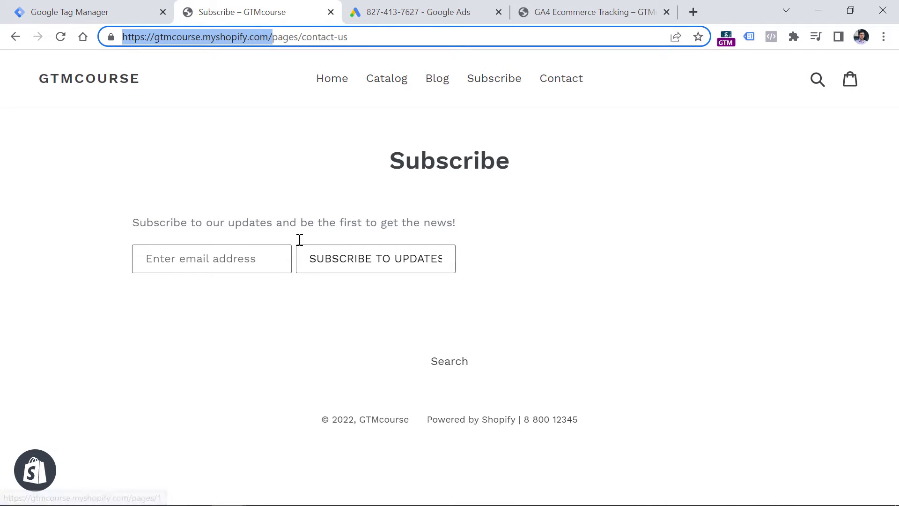
left_click(385, 37)
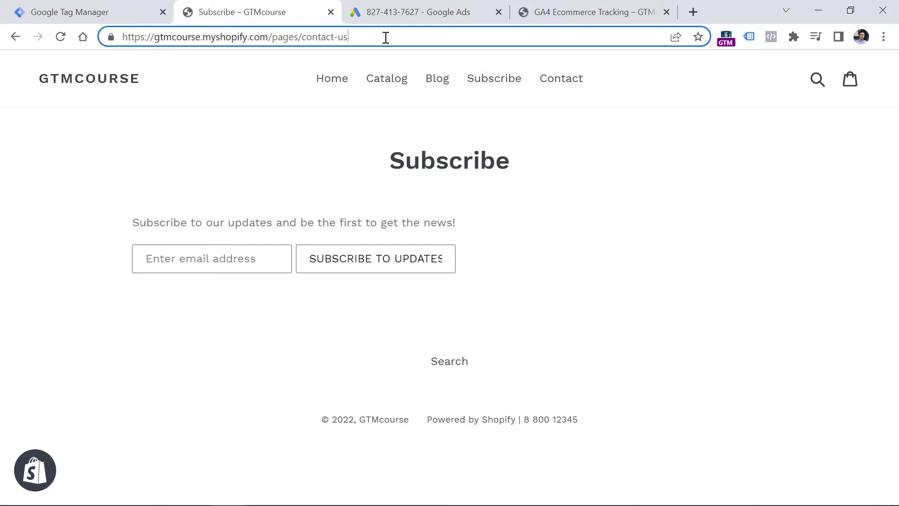
type("?thank-you")
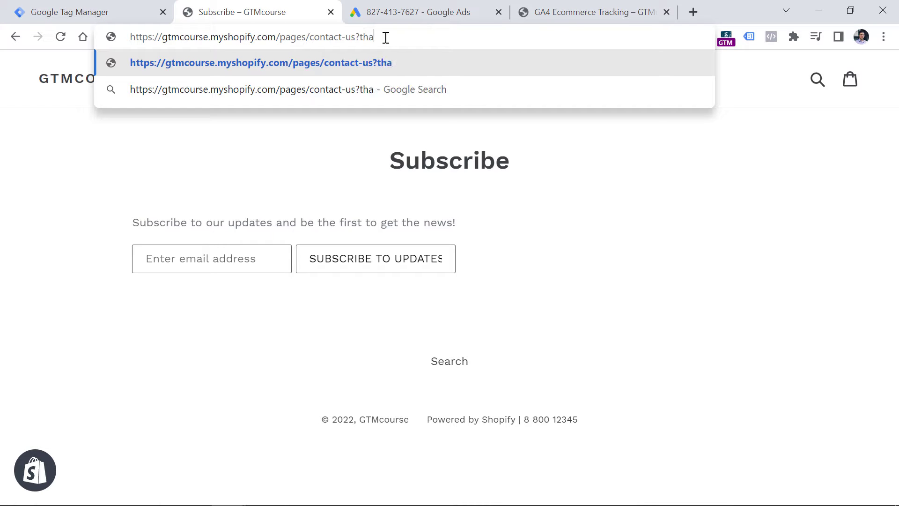
left_click(380, 10)
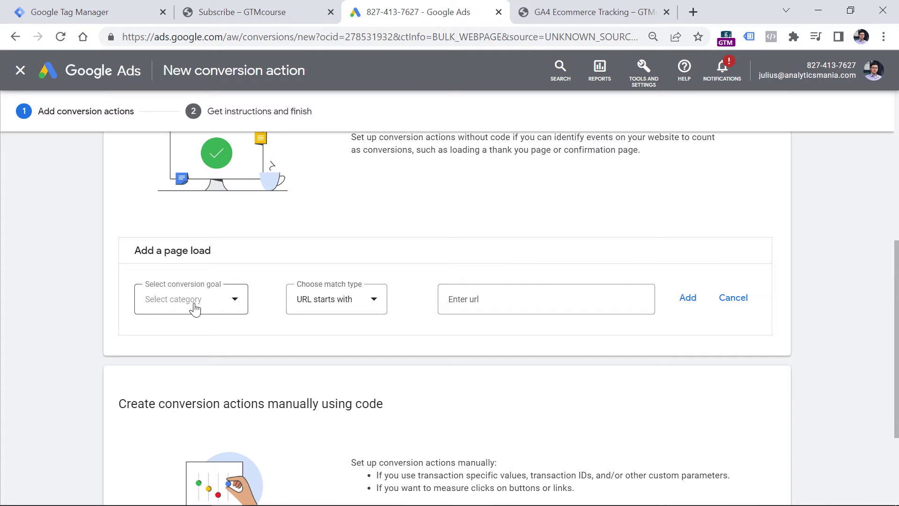
- Add a page load event with the Subscribe goal, matching URLs that contain ?thank-you
left_click(195, 309)
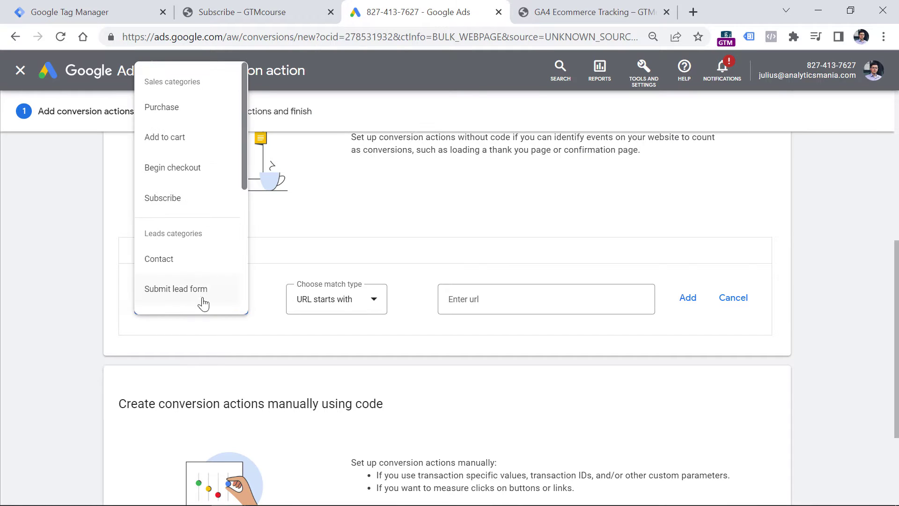
left_click(177, 202)
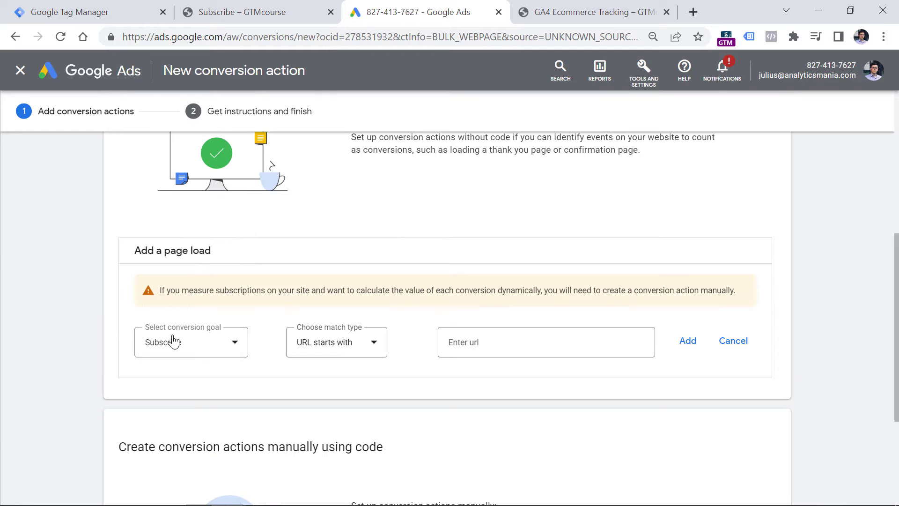
left_click(248, 11)
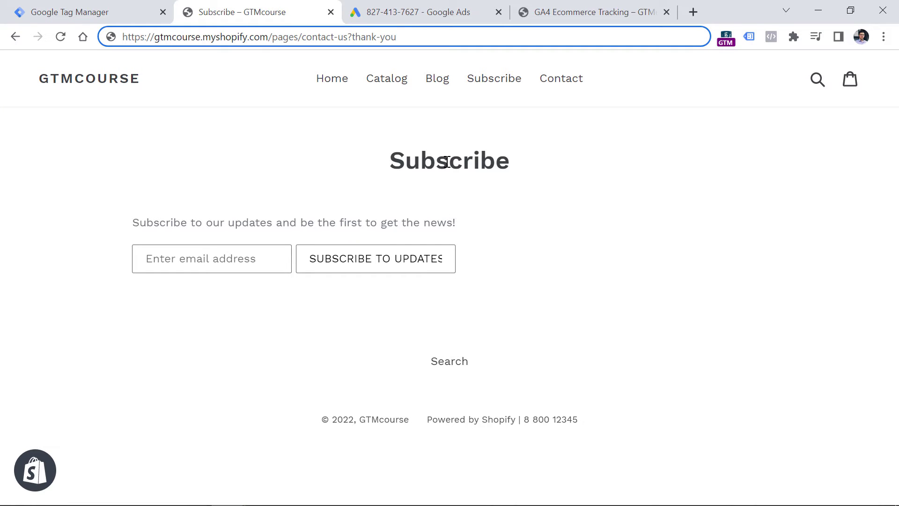
left_click(422, 13)
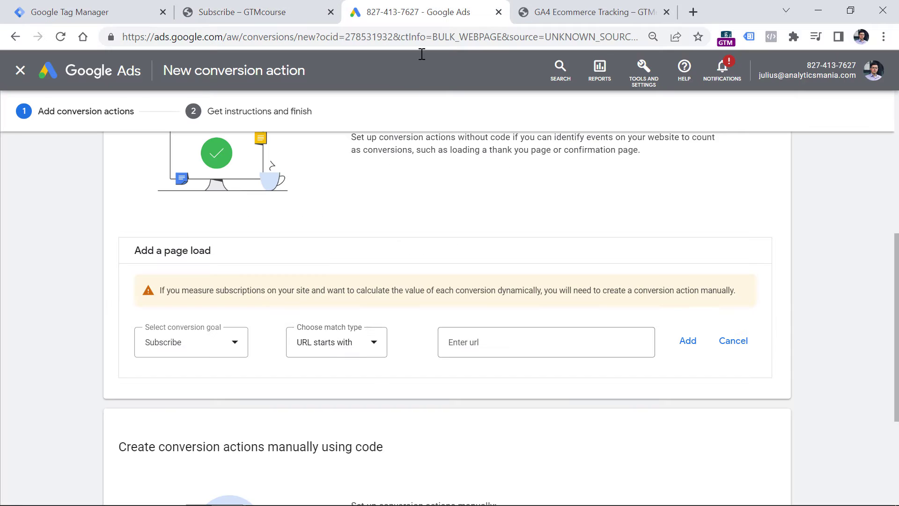
left_click(330, 346)
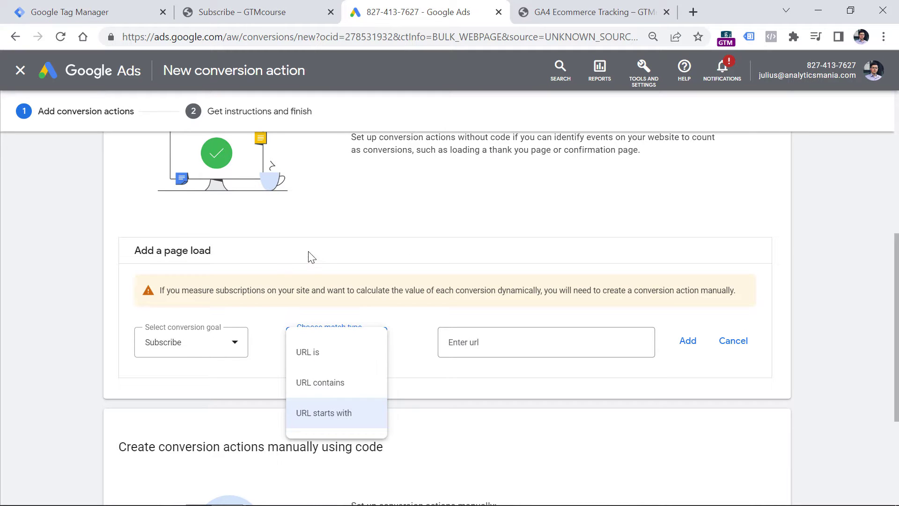
left_click(307, 383)
left_click(468, 341)
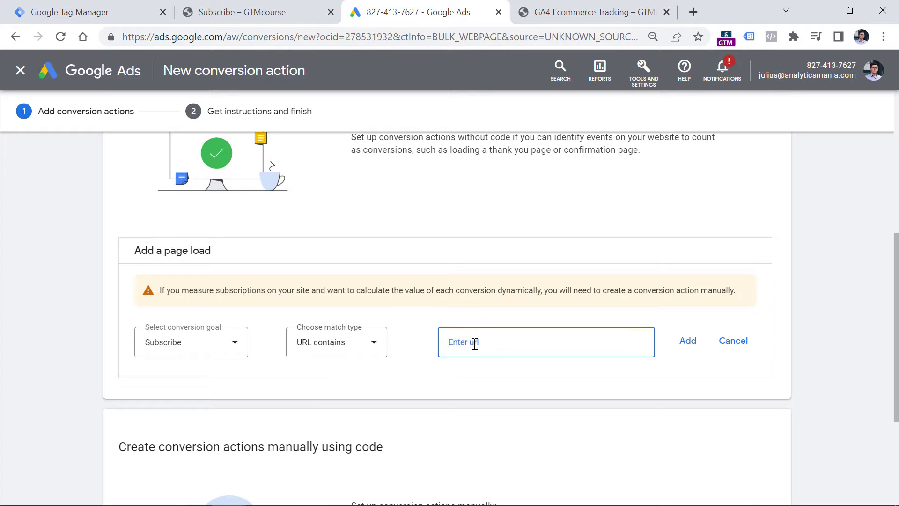
left_click(270, 5)
left_click_drag(347, 36, 415, 41)
left_click(424, 14)
key("ctrl+v")
left_click(687, 341)
scroll(335, 251, "up", 7)
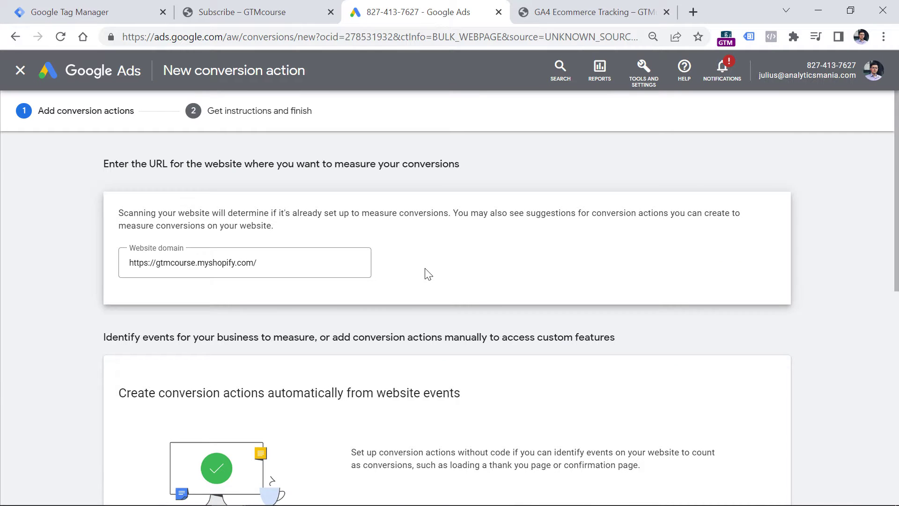
left_click(15, 39)
left_click(215, 256)
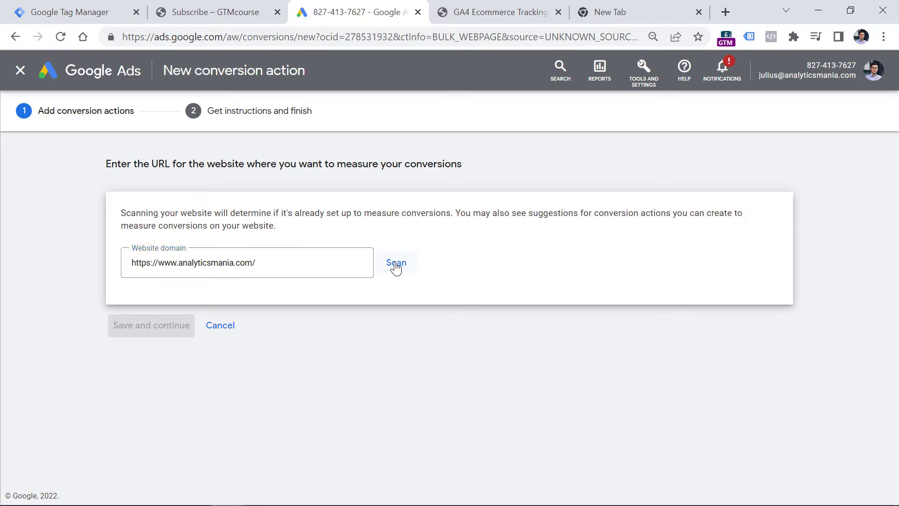
left_click(395, 262)
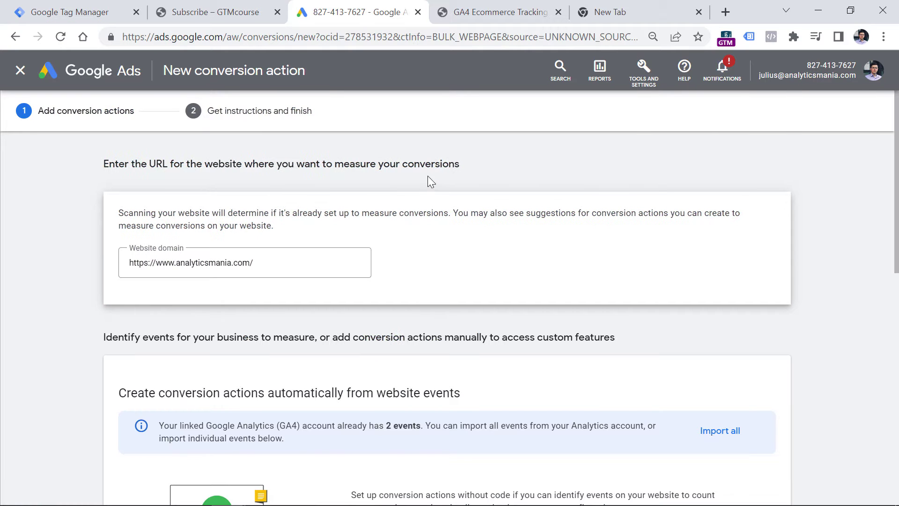
- Examine the GA4 events offered for import and the section for creating conversion actions manually using code
scroll(415, 191, "down", 6)
scroll(398, 348, "up", 5)
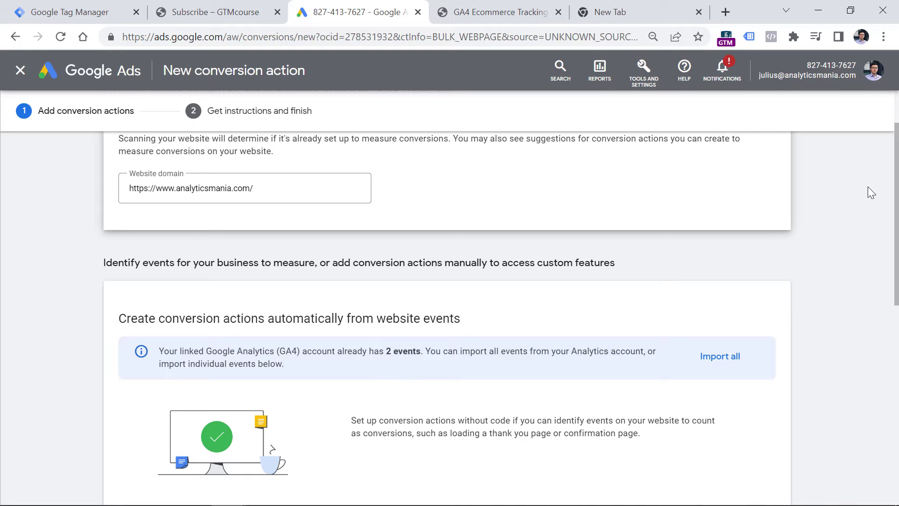
left_click_drag(894, 164, 895, 241)
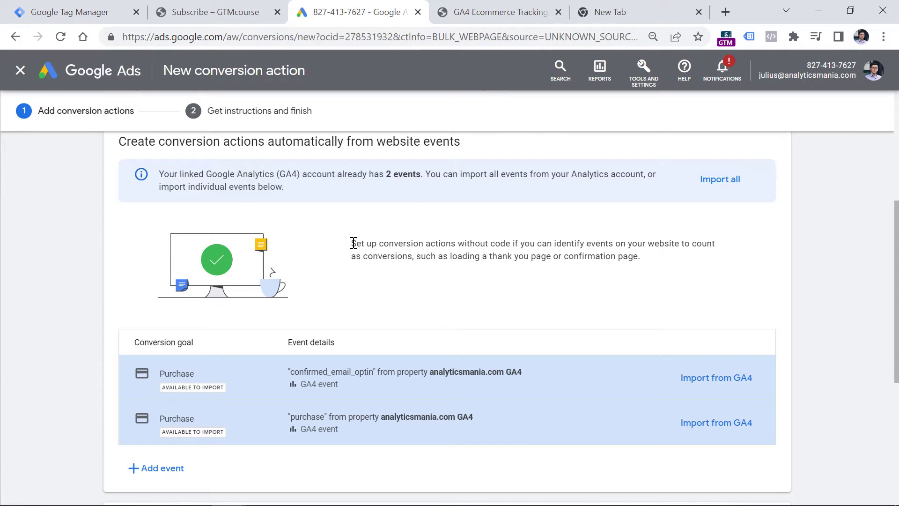
scroll(375, 271, "up", 1)
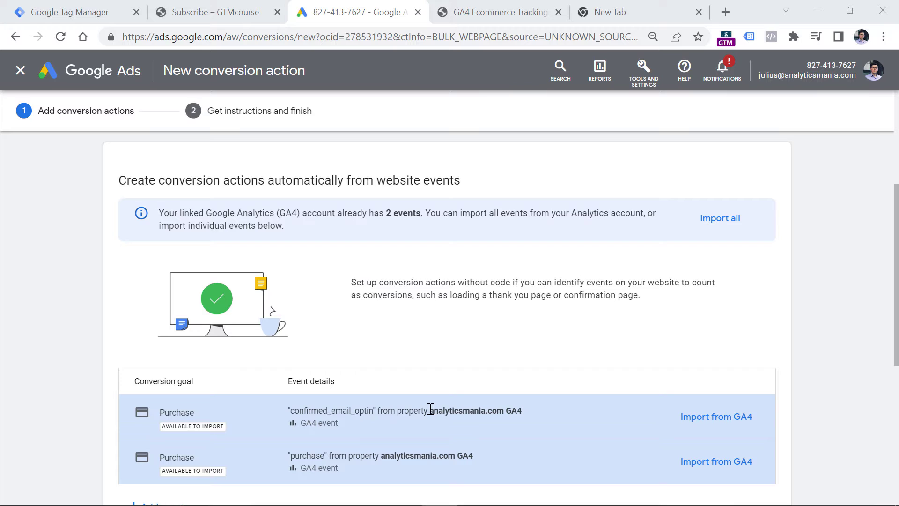
scroll(358, 282, "down", 5)
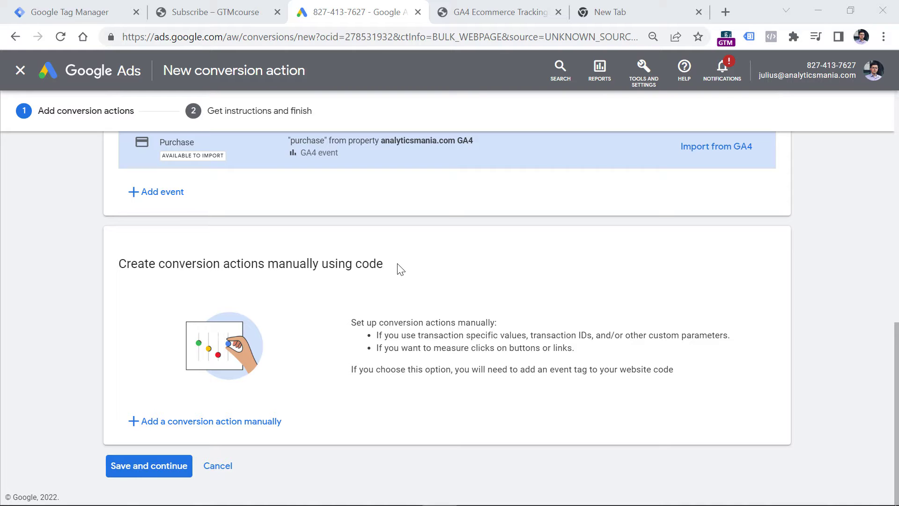
scroll(564, 200, "up", 2)
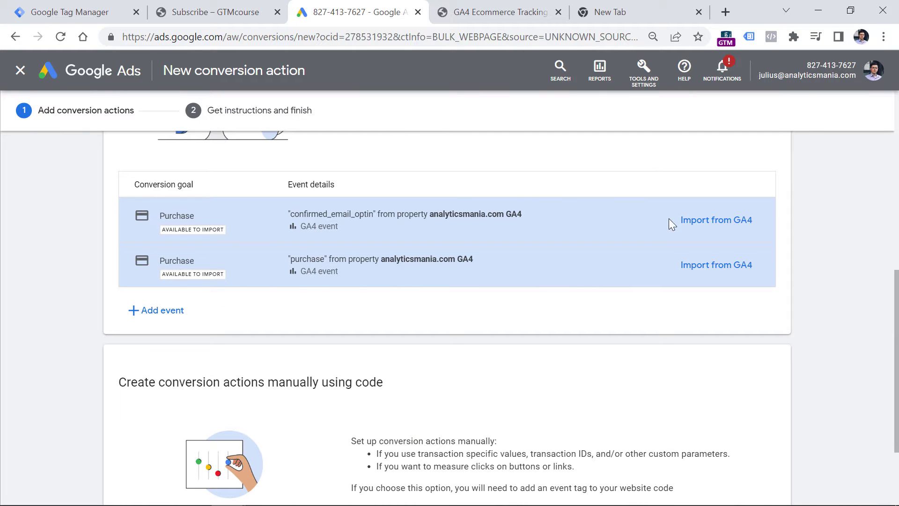
scroll(354, 256, "down", 2)
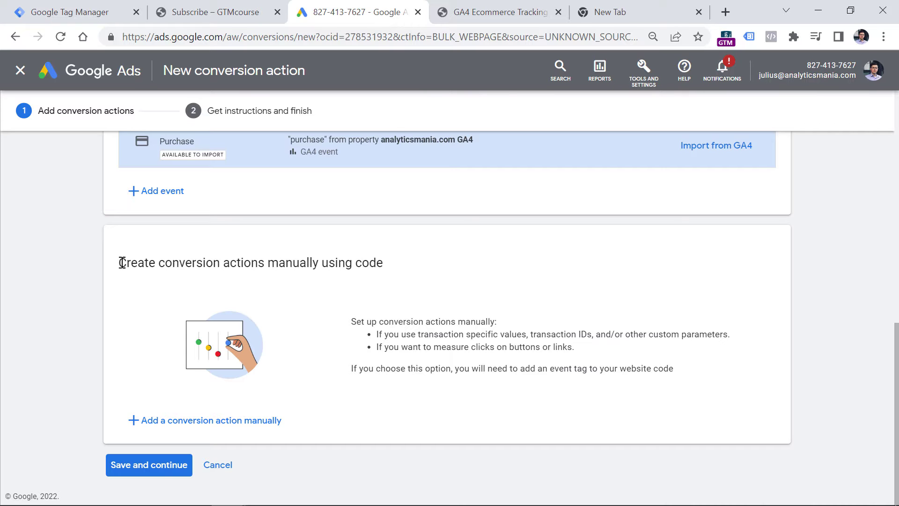
- Add a manual conversion action with the Subscribe goal category and name it "Subscribe form"
left_click(201, 425)
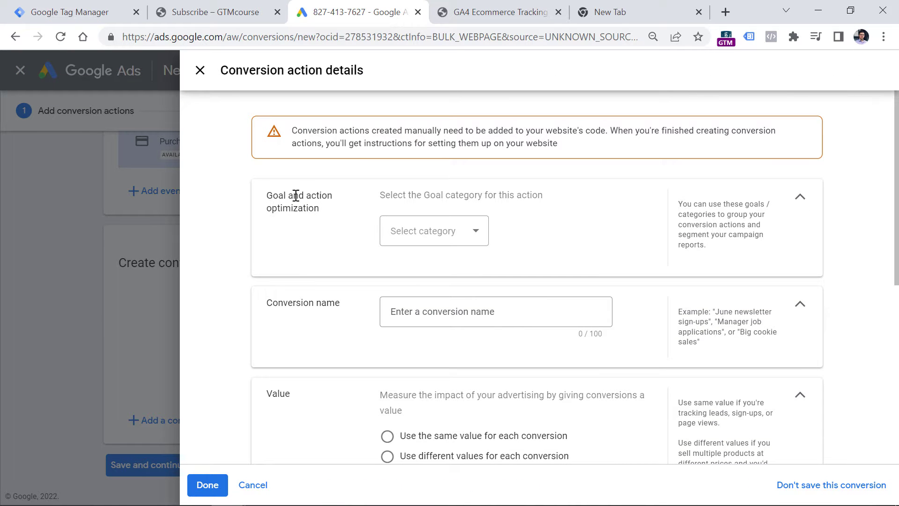
left_click(431, 238)
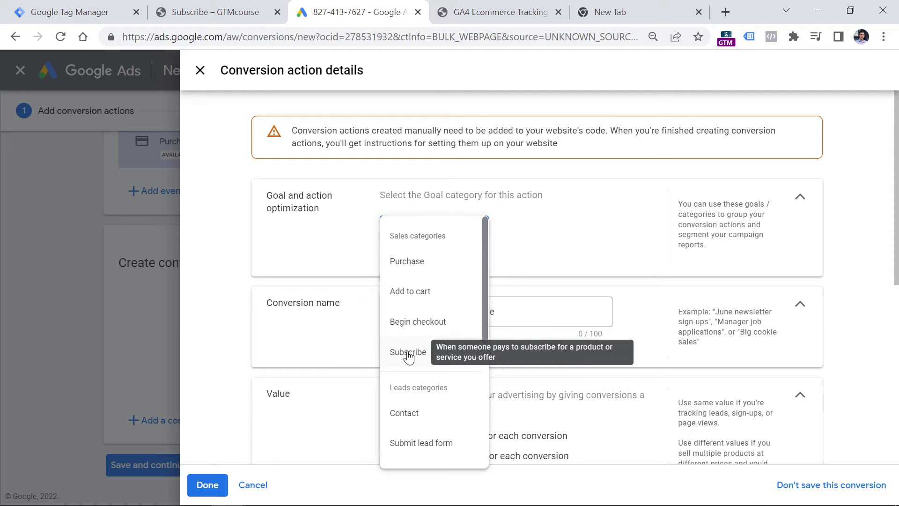
left_click(410, 357)
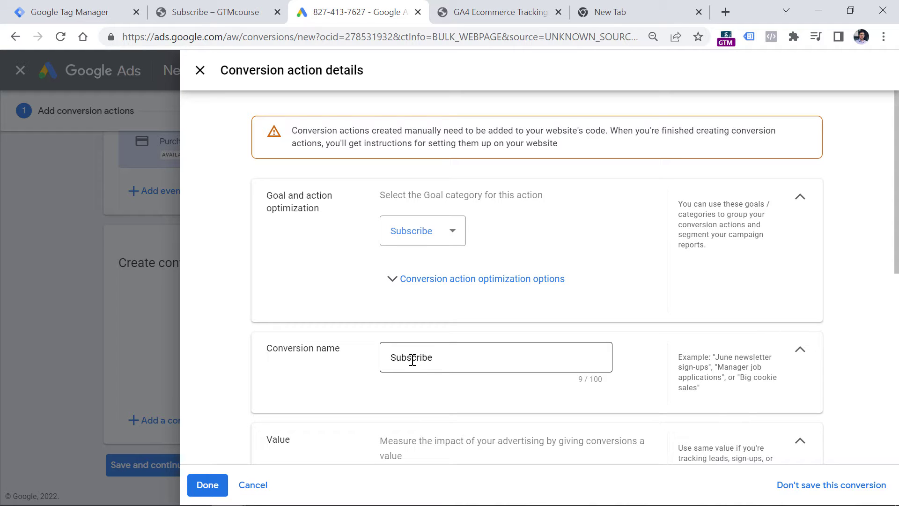
left_click(447, 358)
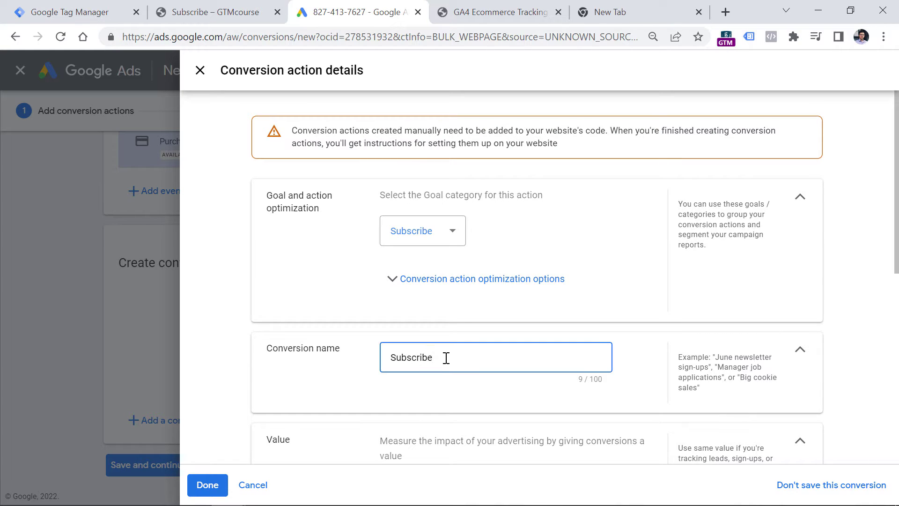
type("form")
- Use the same value for each conversion and set that value to 5 euros
scroll(481, 207, "down", 5)
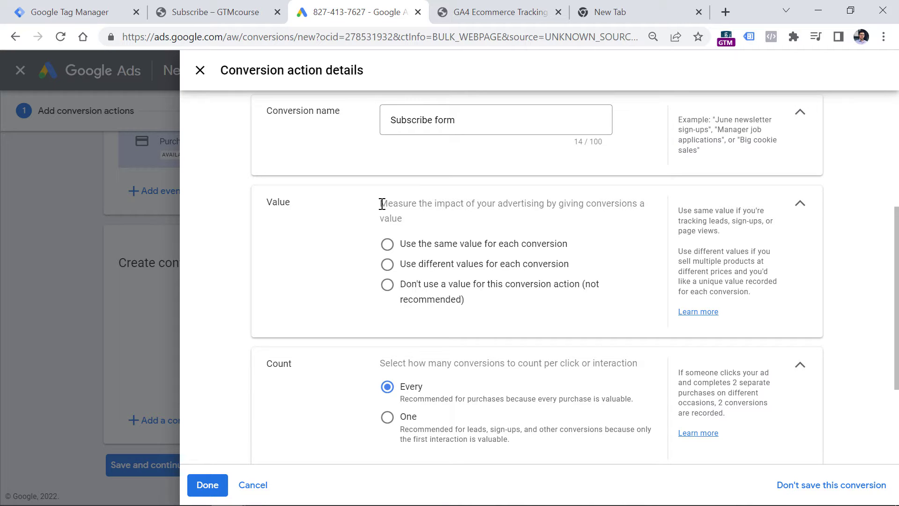
left_click(388, 246)
double_click(510, 317)
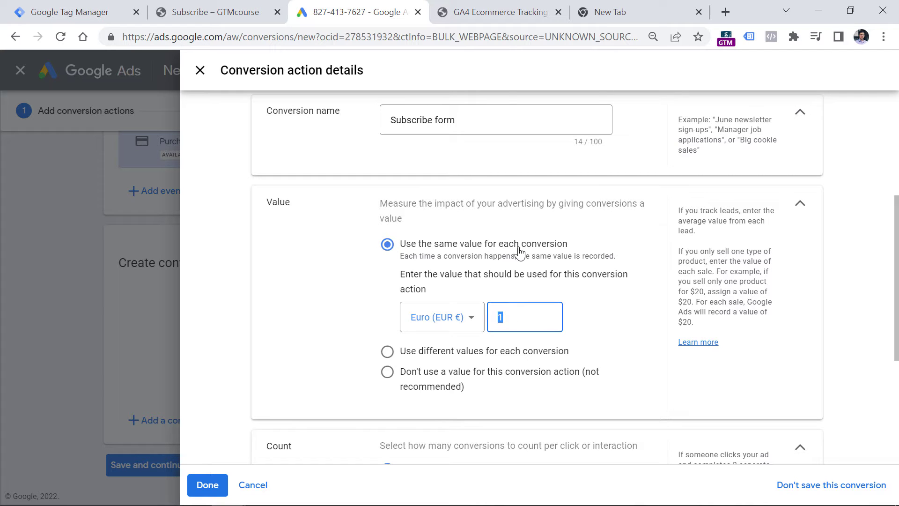
type("5")
- Try the different-values and no-value options, and return to using the same value for each conversion
left_click(388, 352)
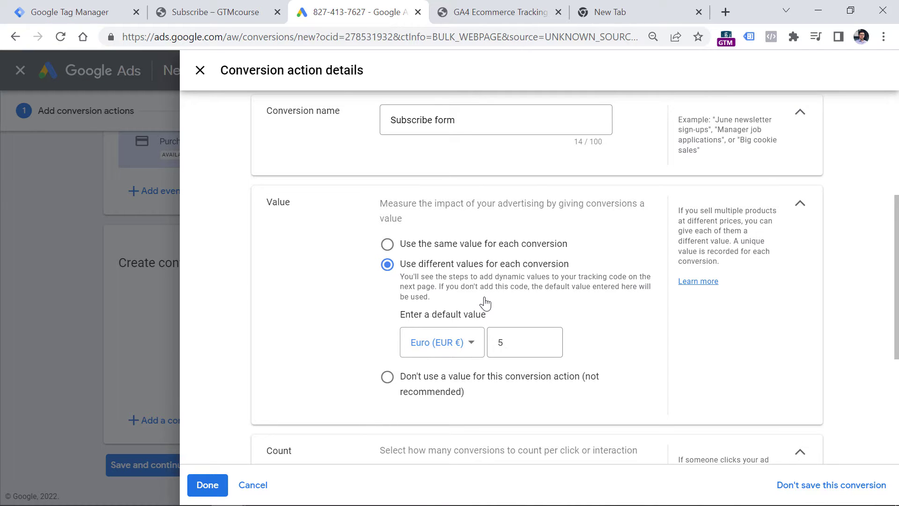
left_click(387, 378)
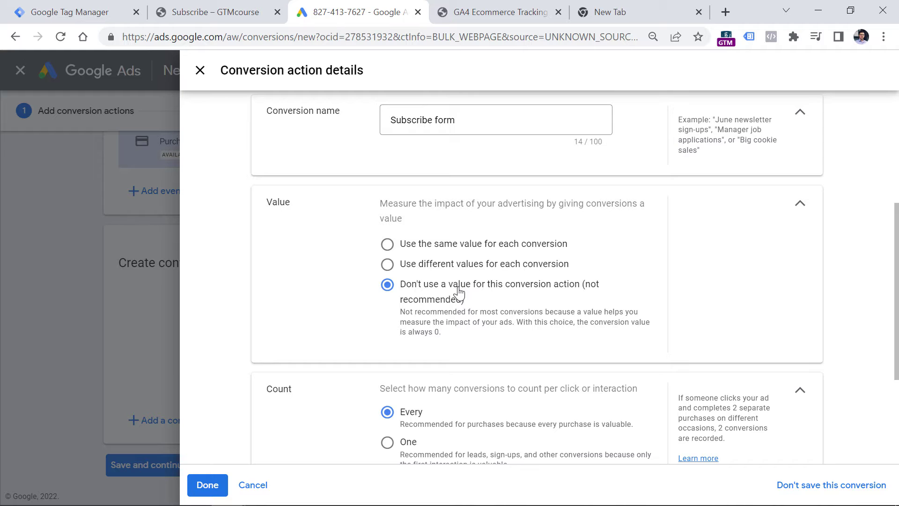
scroll(459, 293, "up", 1)
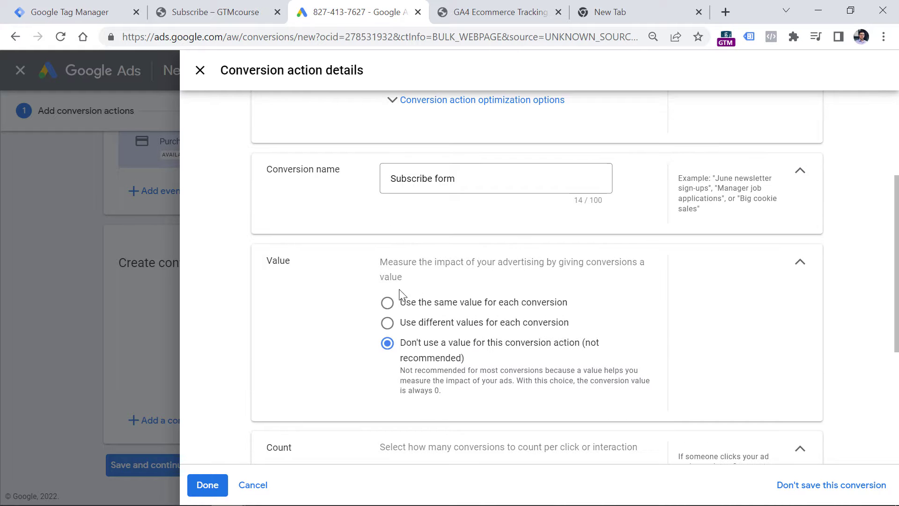
left_click(387, 303)
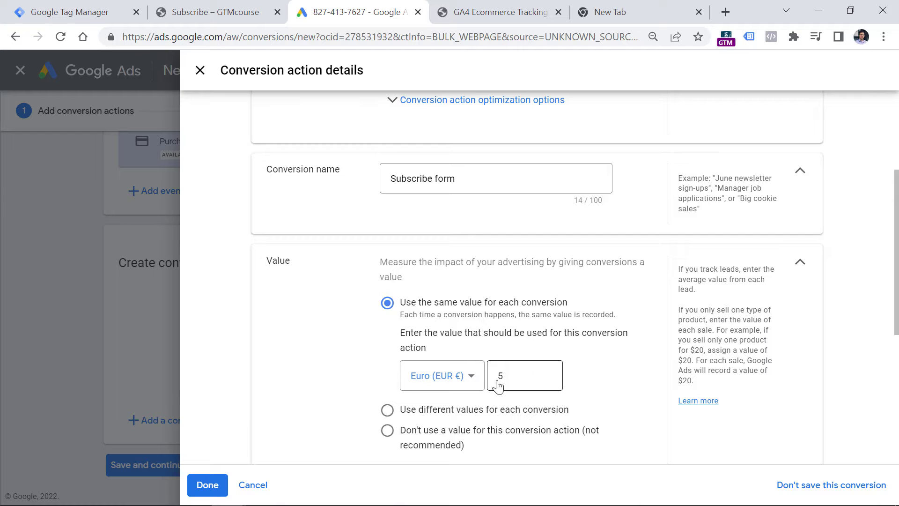
- Check the subscribe form on the website and set the conversion count to One
scroll(515, 290, "down", 4)
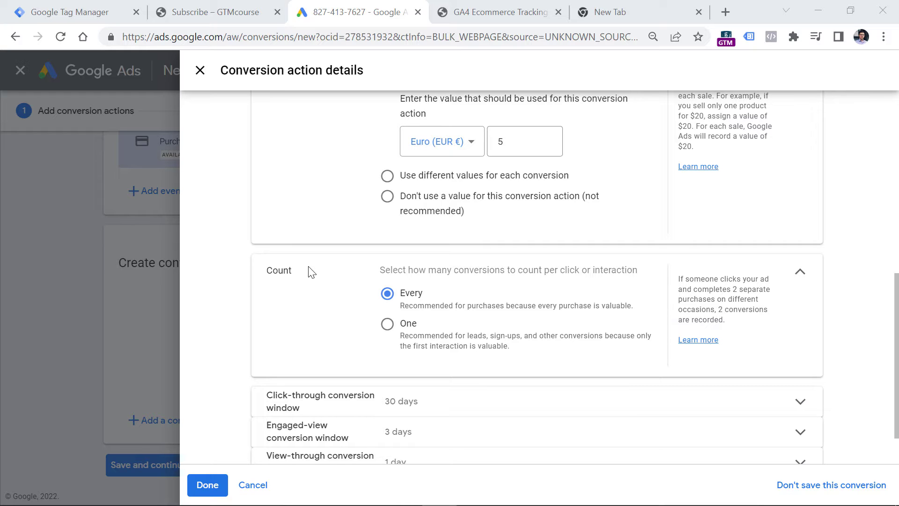
left_click(234, 17)
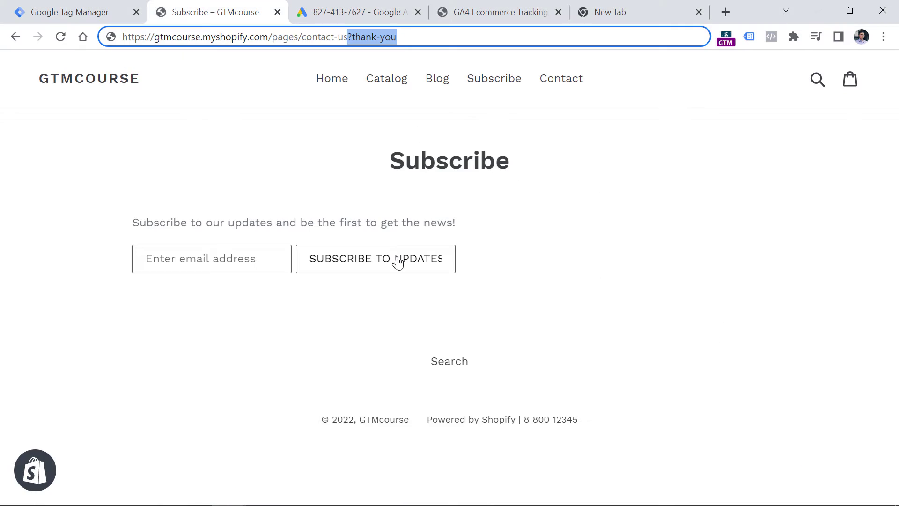
left_click(357, 11)
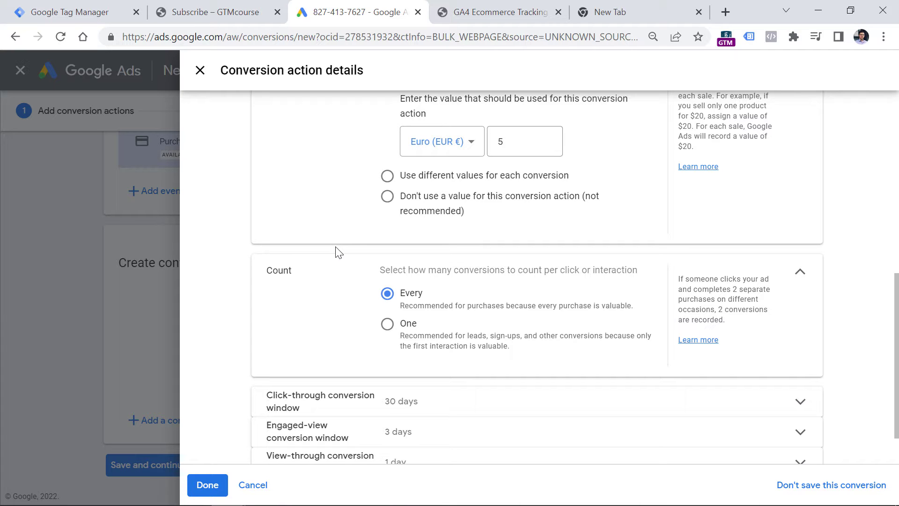
left_click(387, 324)
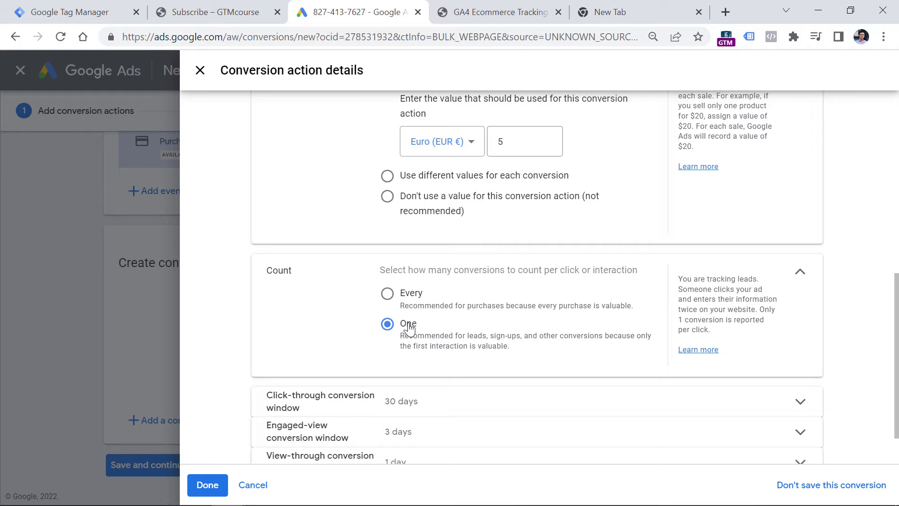
- Examine the click-through conversion window setting and its explanation, and collapse it without changes
scroll(365, 309, "down", 2)
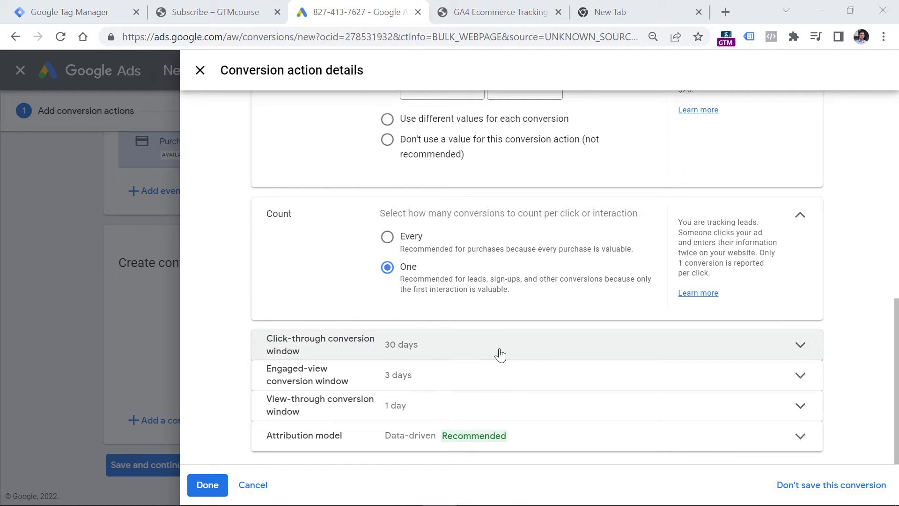
left_click(737, 345)
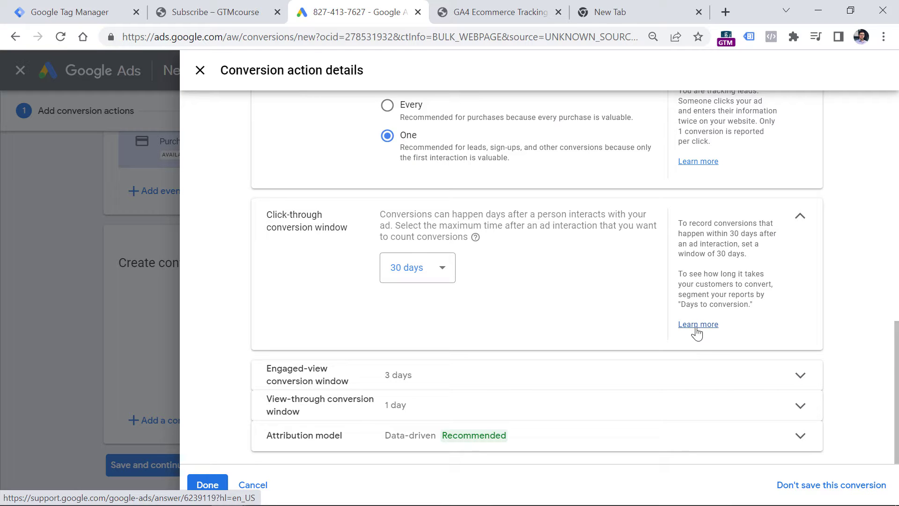
left_click(336, 213)
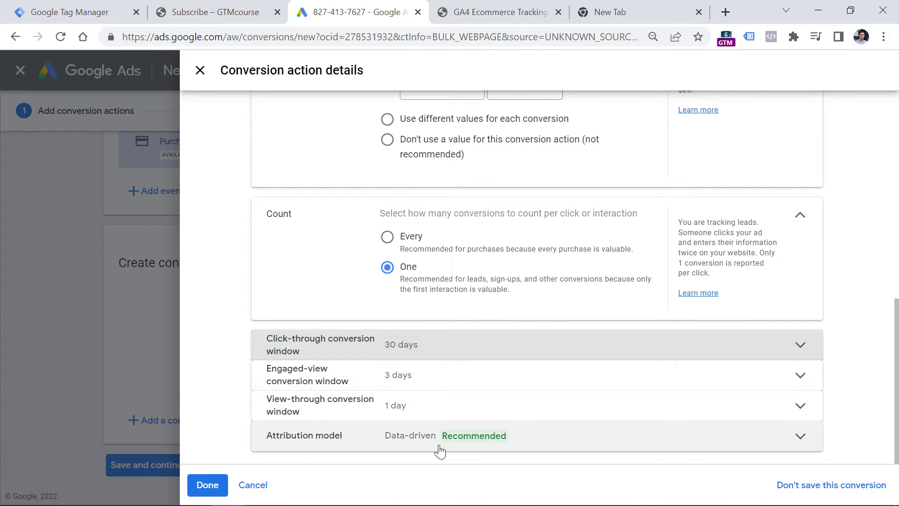
- Set the conversion action's attribution model to Last click
left_click(427, 438)
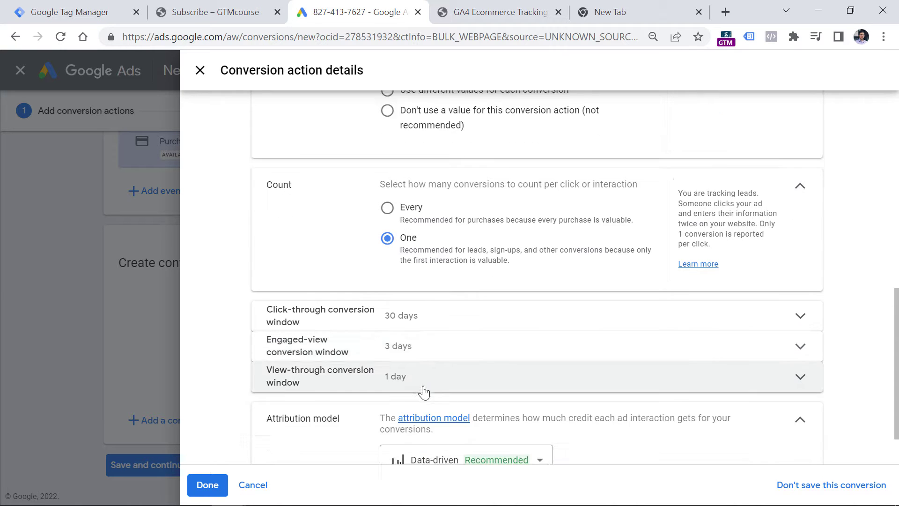
left_click(450, 411)
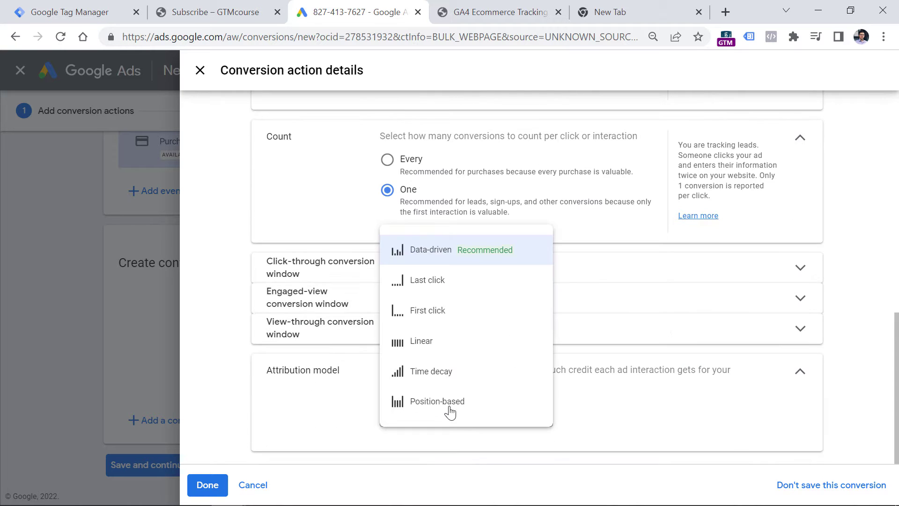
left_click(429, 281)
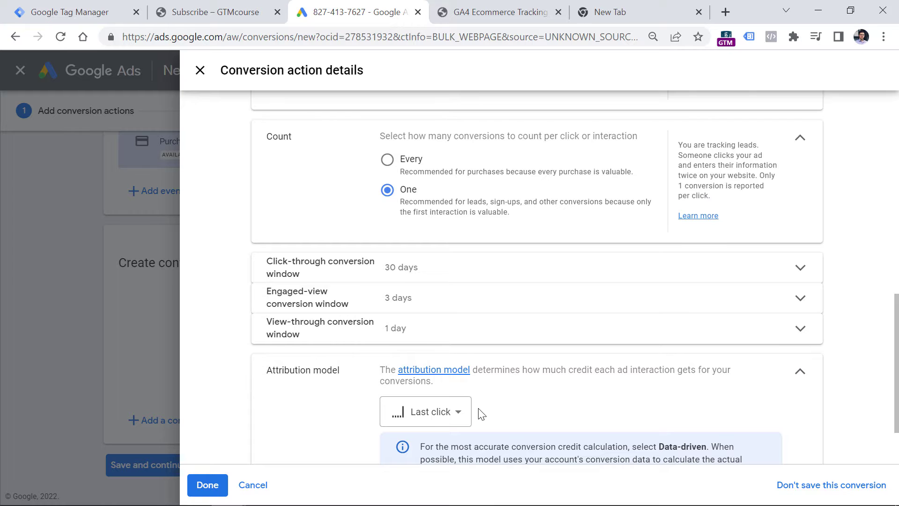
- Finish the conversion action details and save the new conversion action to continue to its setup instructions
scroll(478, 230, "up", 15)
scroll(453, 195, "down", 12)
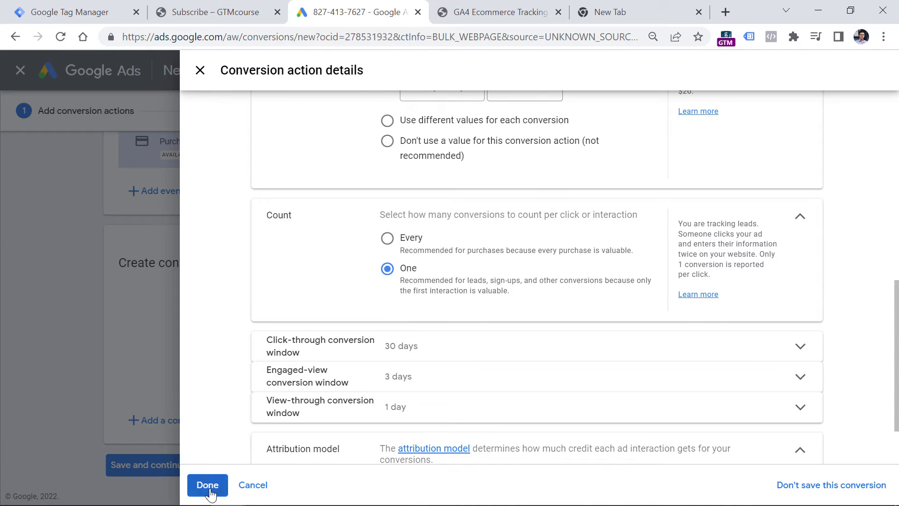
left_click(207, 485)
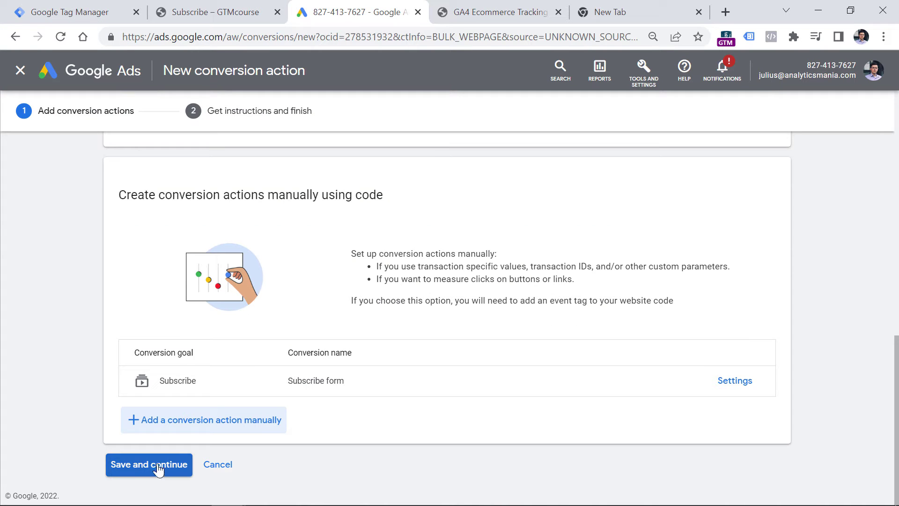
left_click(150, 466)
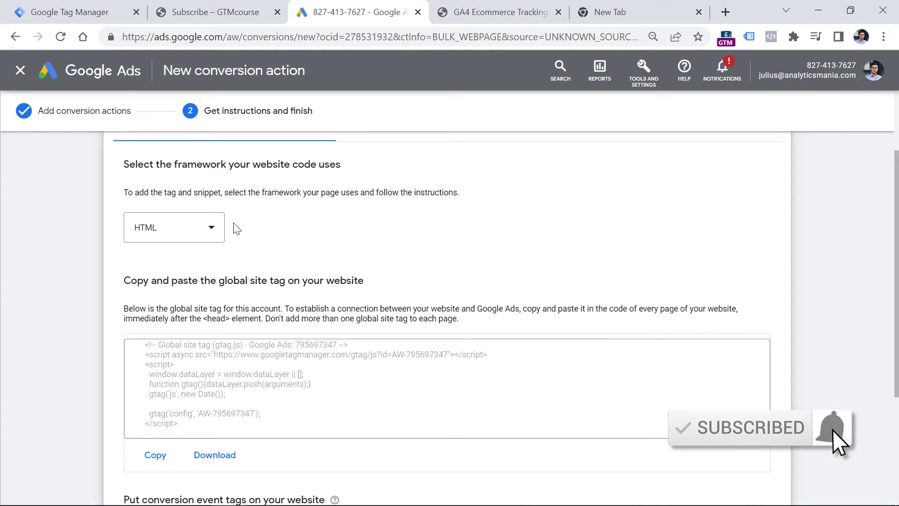
- Review the website code and webmaster e-mail options, and show the instructions for using Google Tag Manager
scroll(239, 230, "up", 2)
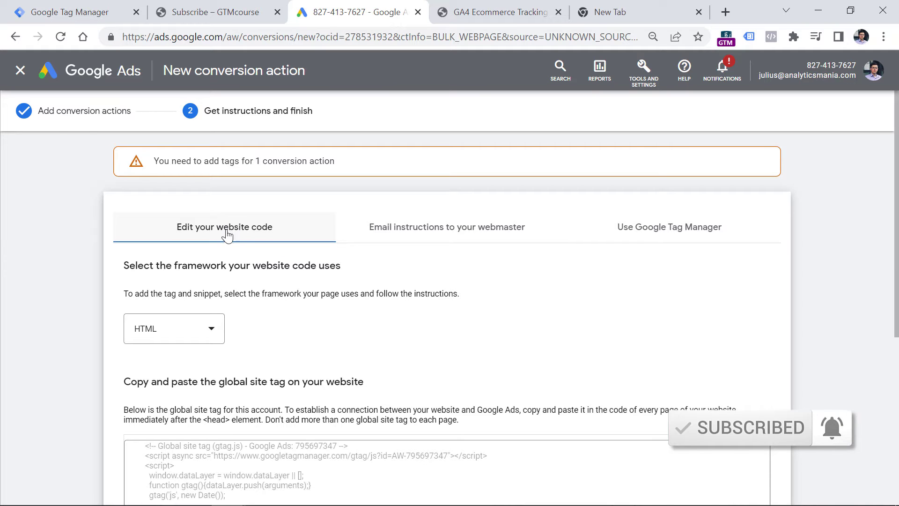
double_click(220, 448)
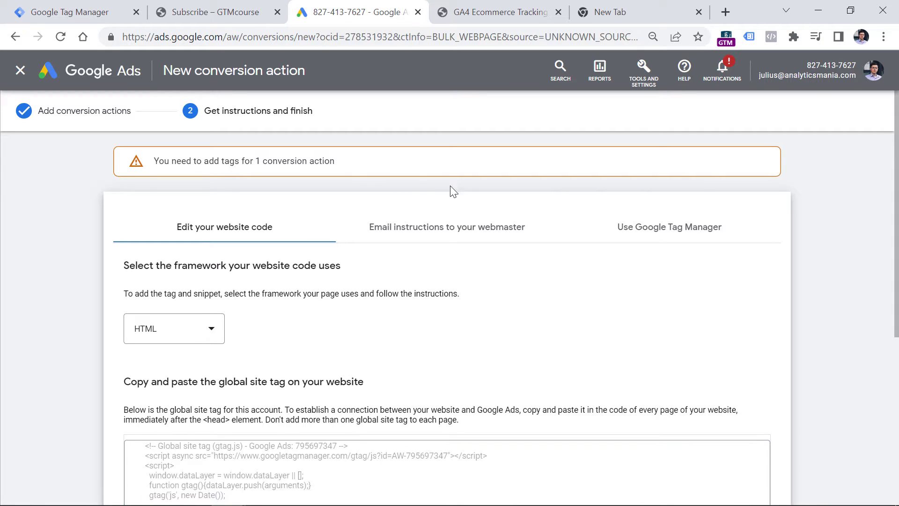
left_click(439, 229)
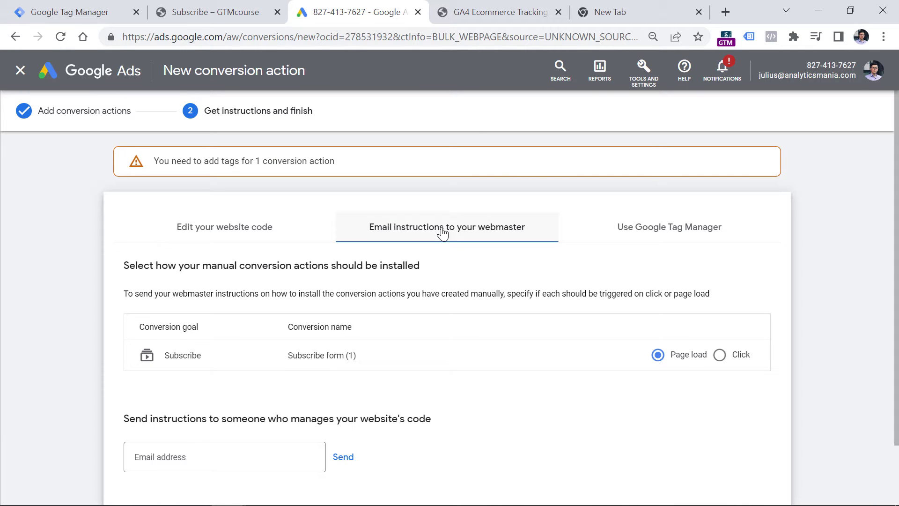
left_click(670, 232)
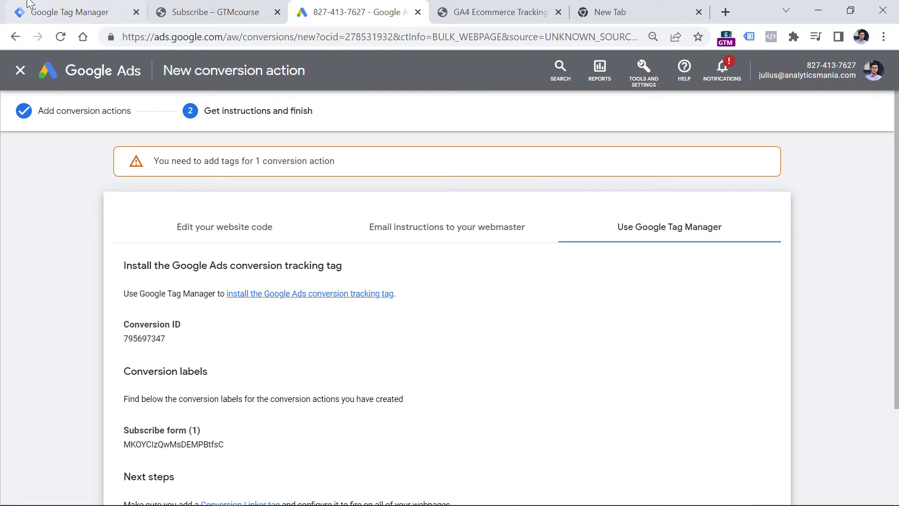
- Switch to Google Tag Manager and create a new tag of type Google Ads Conversion Tracking
left_click(73, 8)
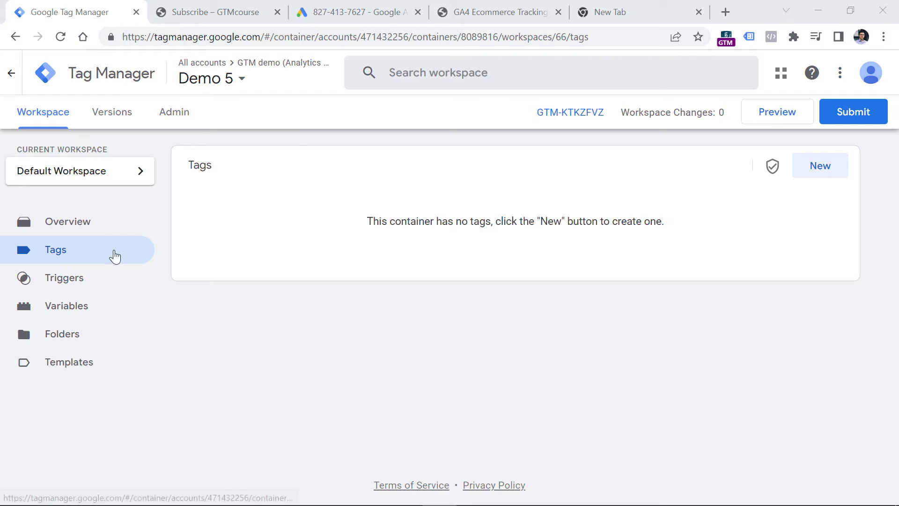
left_click(821, 165)
left_click(317, 180)
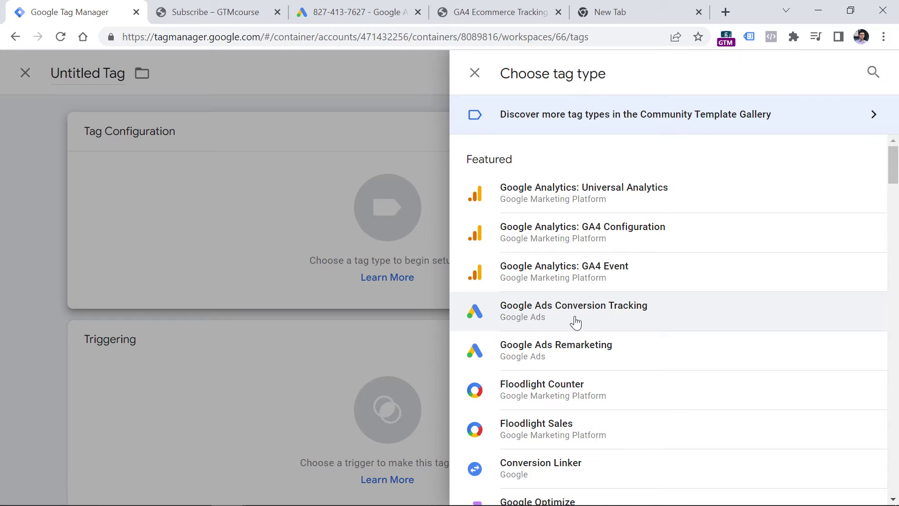
left_click(575, 321)
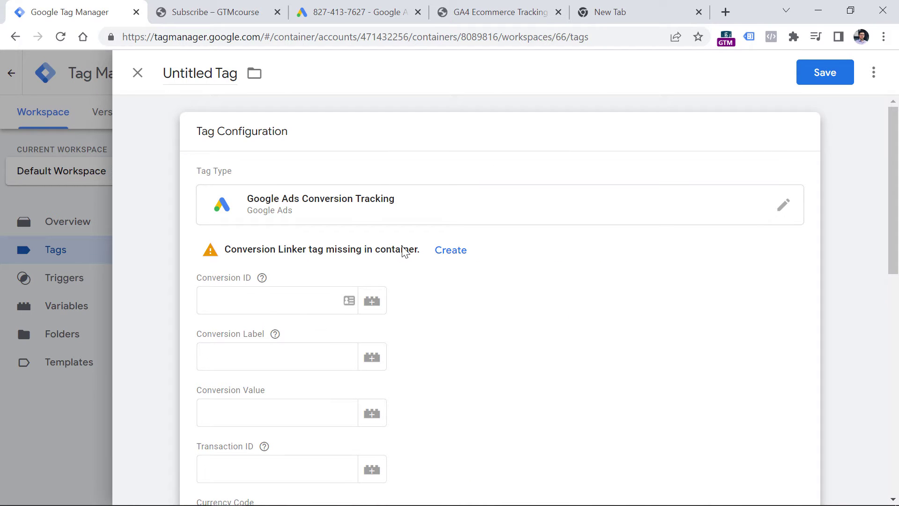
- Create the missing Conversion Linker tag, name it "Convesion Linker" and save it
left_click(449, 253)
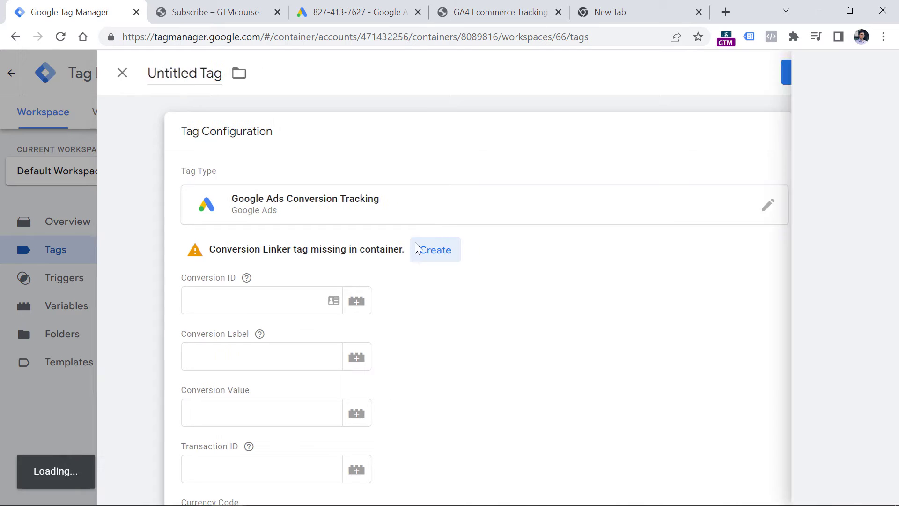
double_click(204, 70)
key("ctrl+a")
type("Convesion Linker")
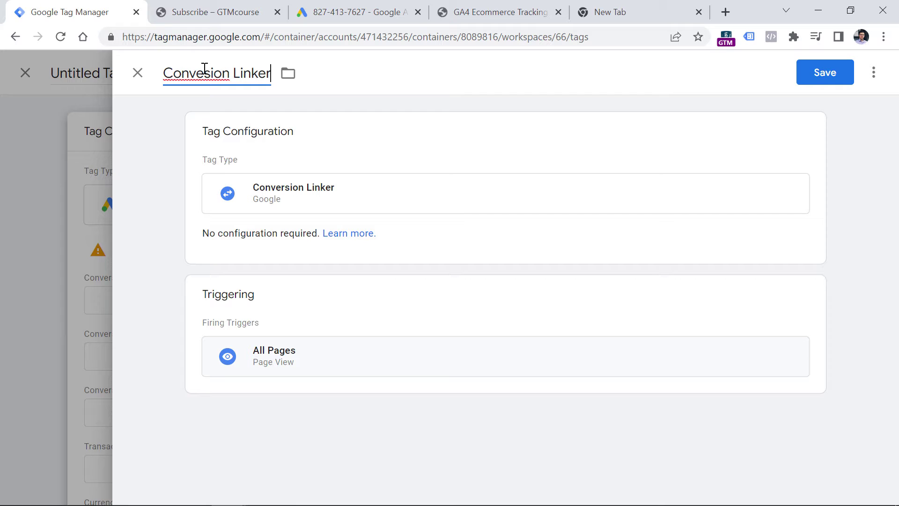
left_click(829, 75)
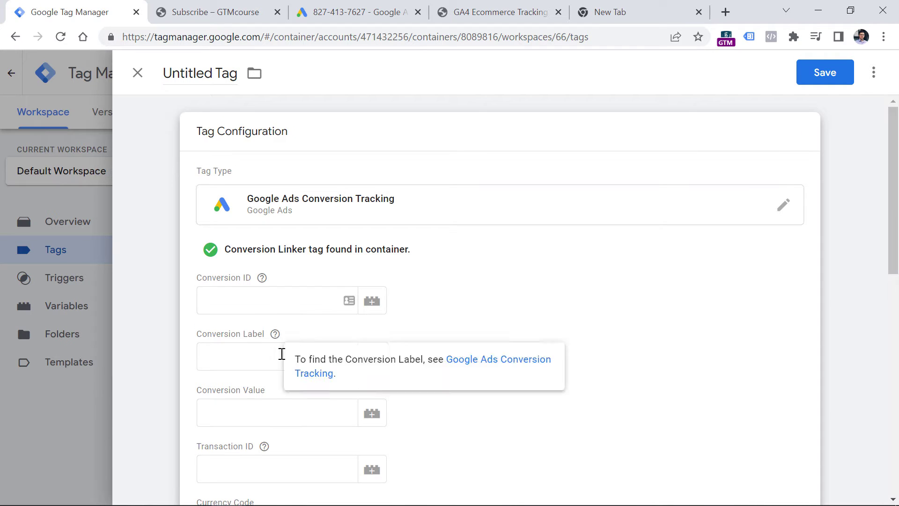
- Copy the Conversion ID from Google Ads into the conversion tracking tag's Conversion ID in Google Tag Manager
left_click(358, 14)
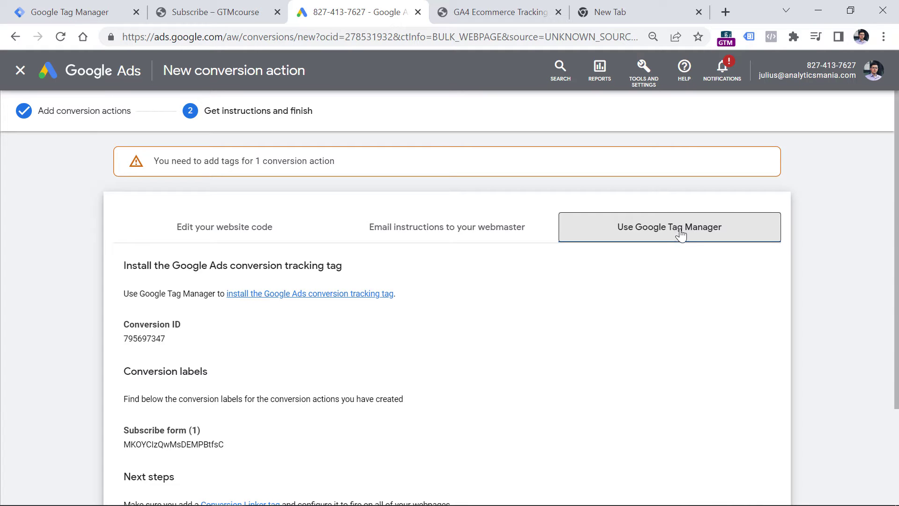
double_click(143, 338)
right_click(146, 339)
left_click(180, 350)
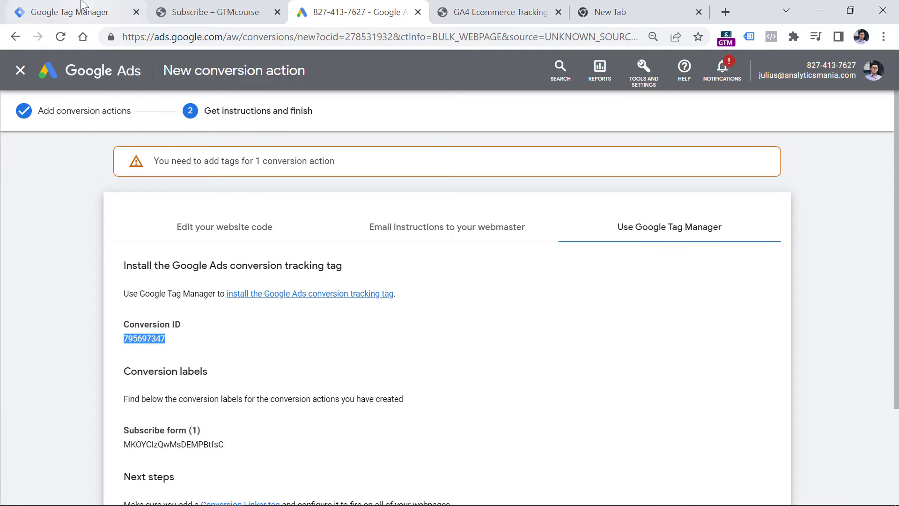
left_click(70, 11)
left_click(287, 300)
key("ctrl+v")
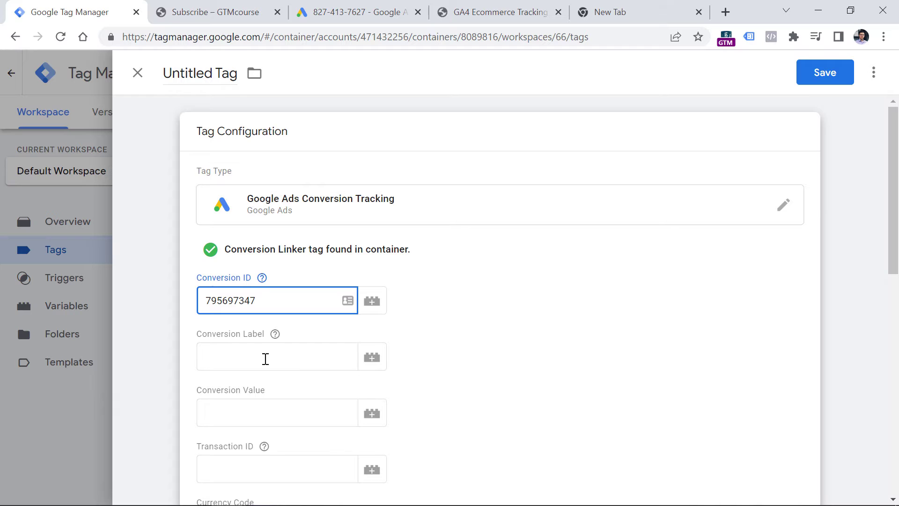
- Copy the Subscribe form conversion label from Google Ads into the tag's Conversion Label in Google Tag Manager
left_click(354, 12)
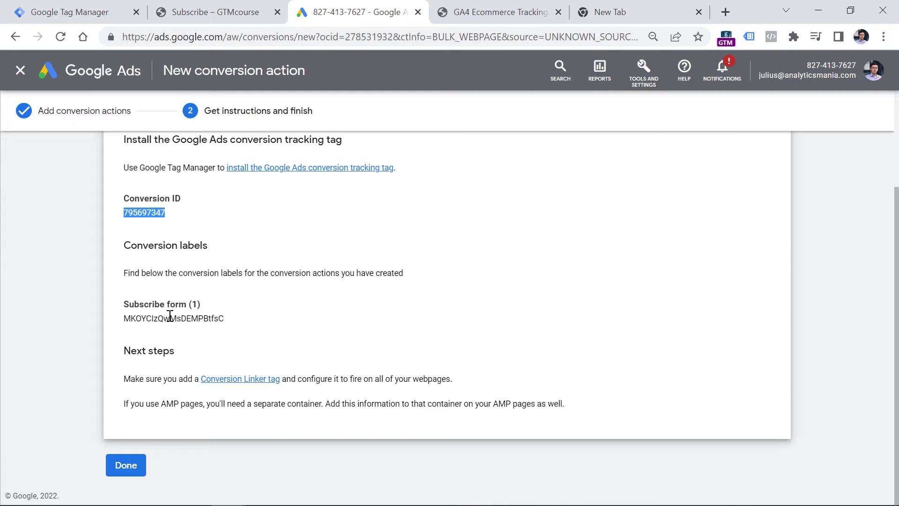
left_click_drag(224, 319, 125, 322)
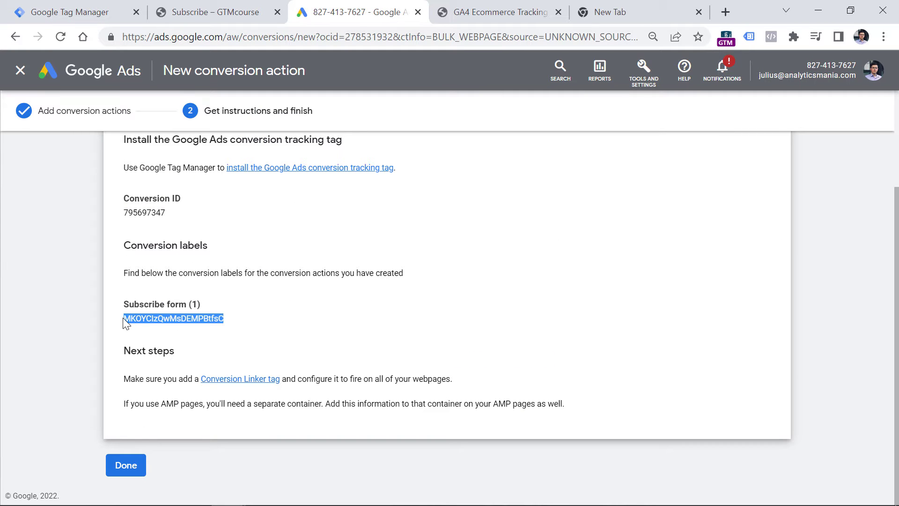
right_click(172, 319)
left_click(142, 338)
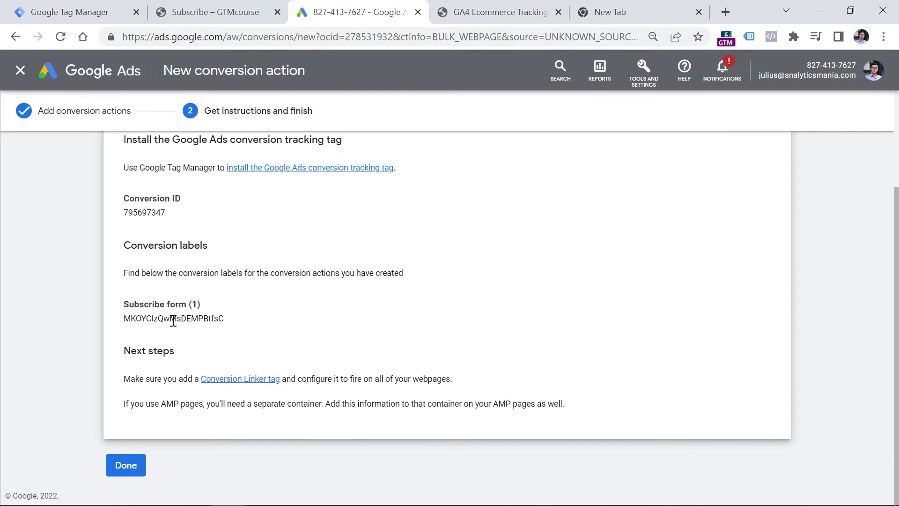
double_click(172, 320)
right_click(172, 320)
left_click(201, 327)
left_click(70, 12)
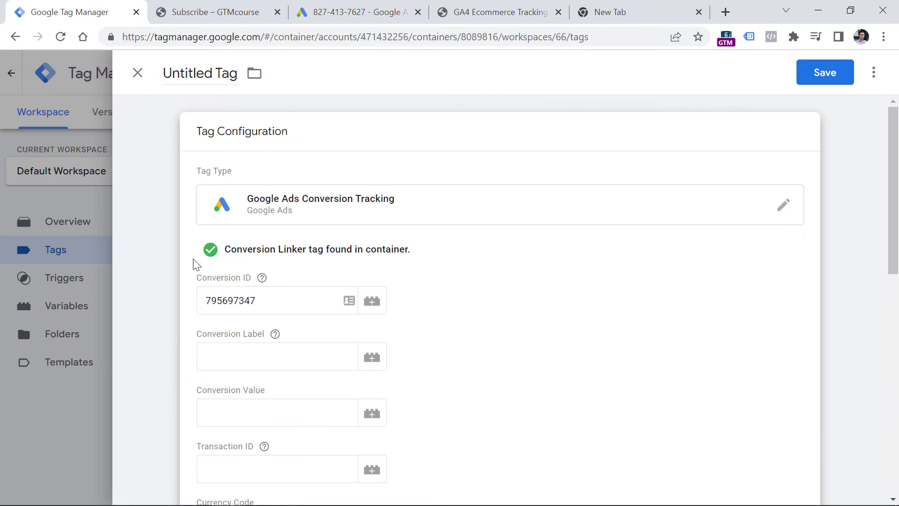
left_click(262, 356)
key("ctrl+v")
- Name the conversion tracking tag "G ads - conversion - Subscribe form", copying the form name from Google Ads, and save it without a trigger
scroll(457, 244, "down", 5)
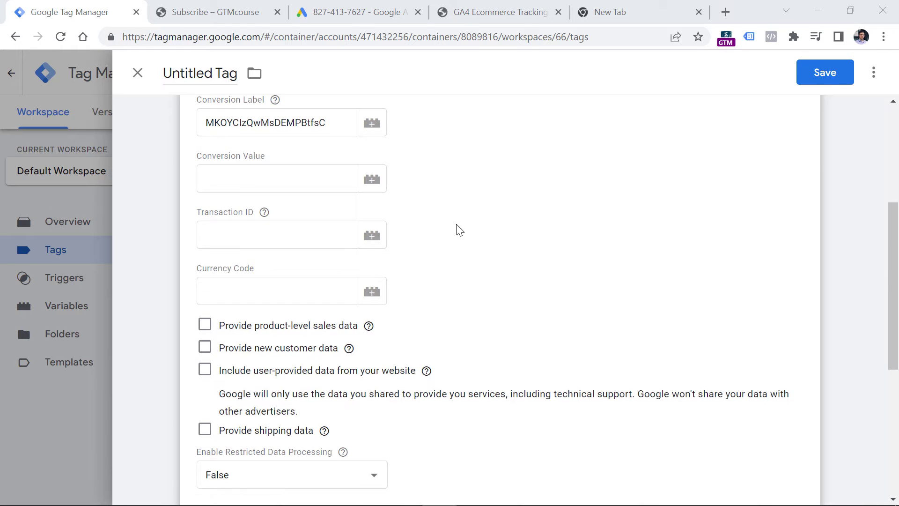
scroll(451, 228, "down", 5)
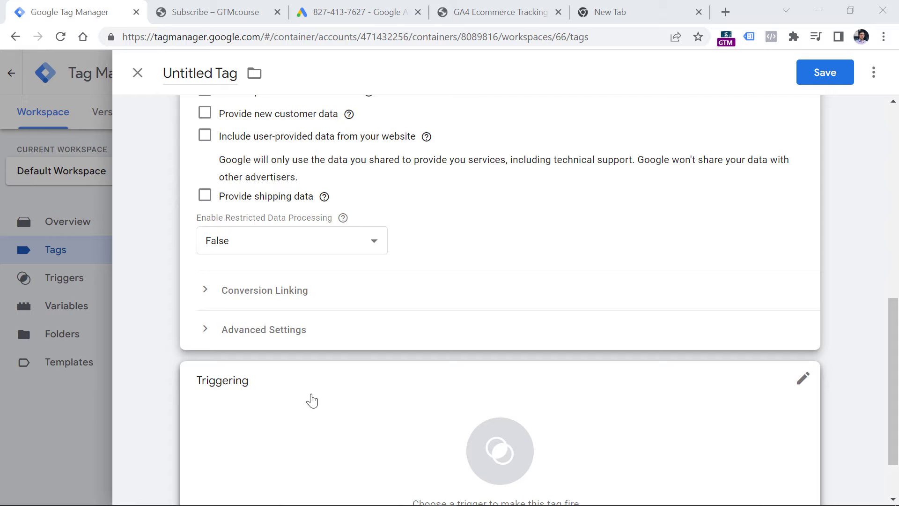
scroll(319, 421, "up", 15)
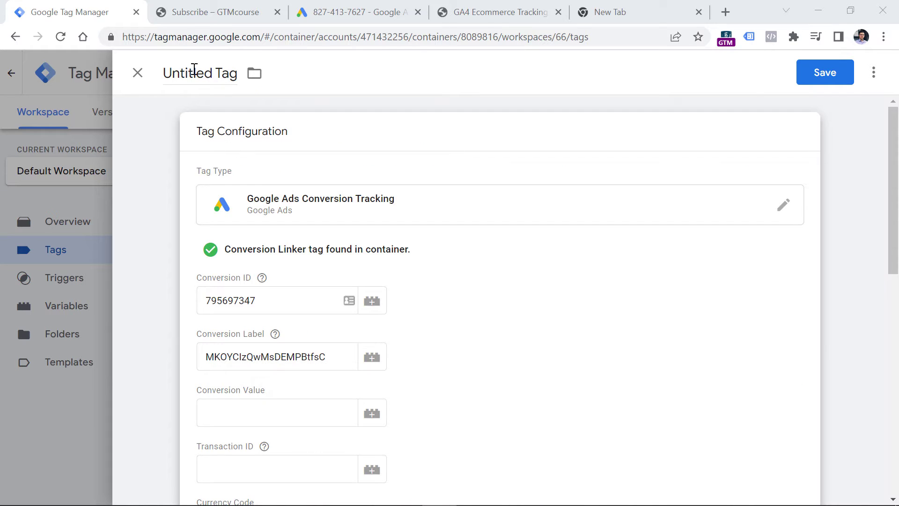
left_click(199, 71)
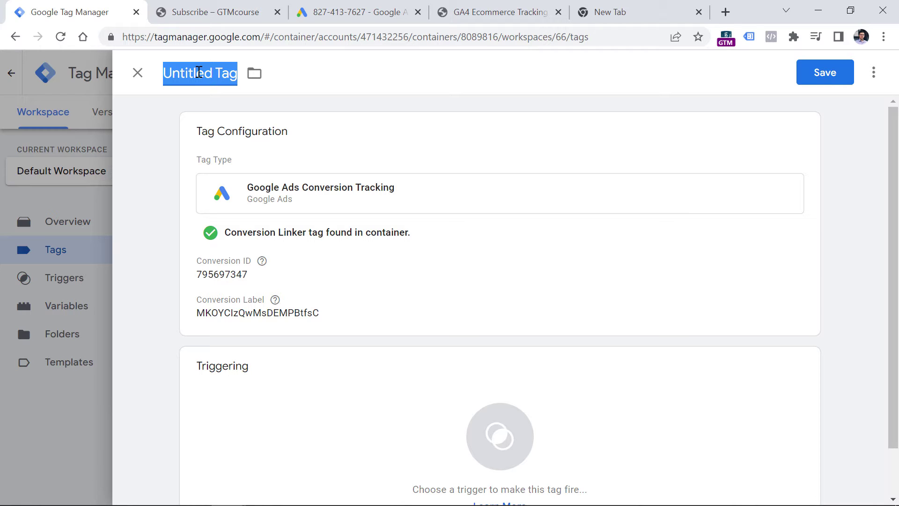
type("G ads")
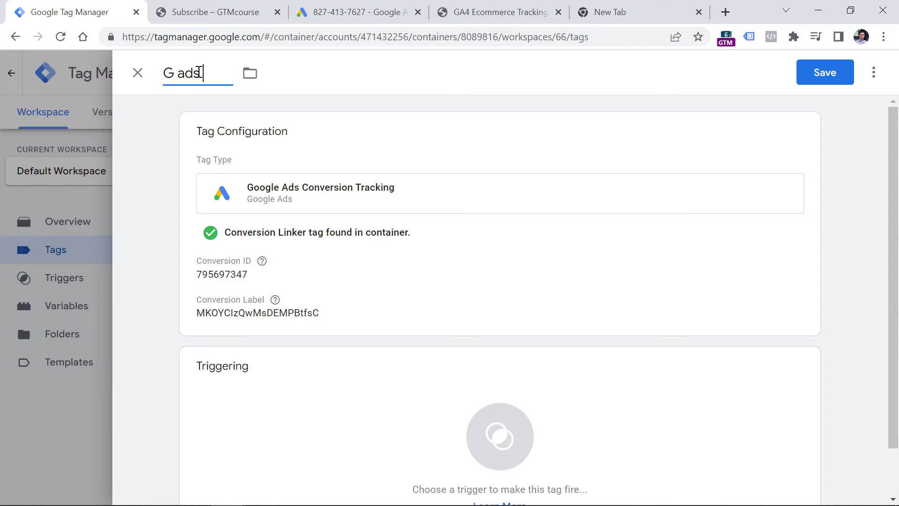
type(" - conversion -")
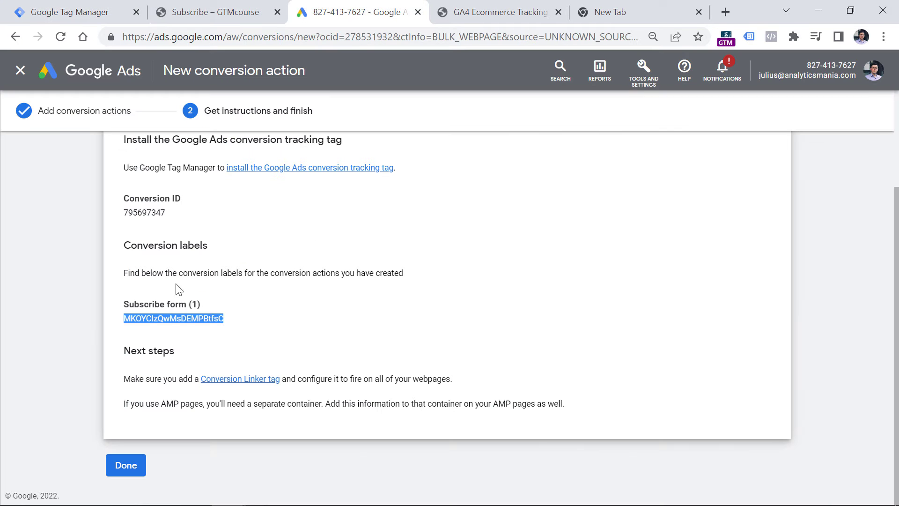
left_click(141, 338)
left_click_drag(123, 311, 187, 305)
key("ctrl+c")
key("ctrl+1")
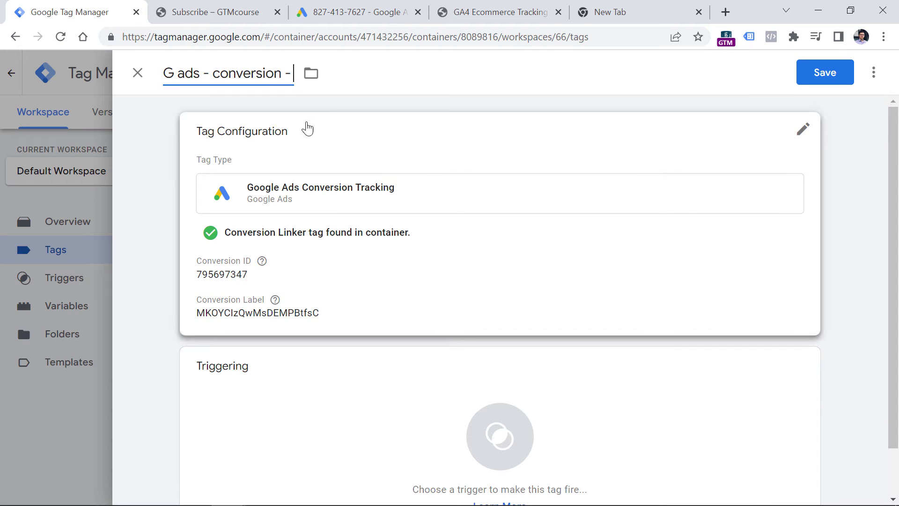
key("ctrl+v")
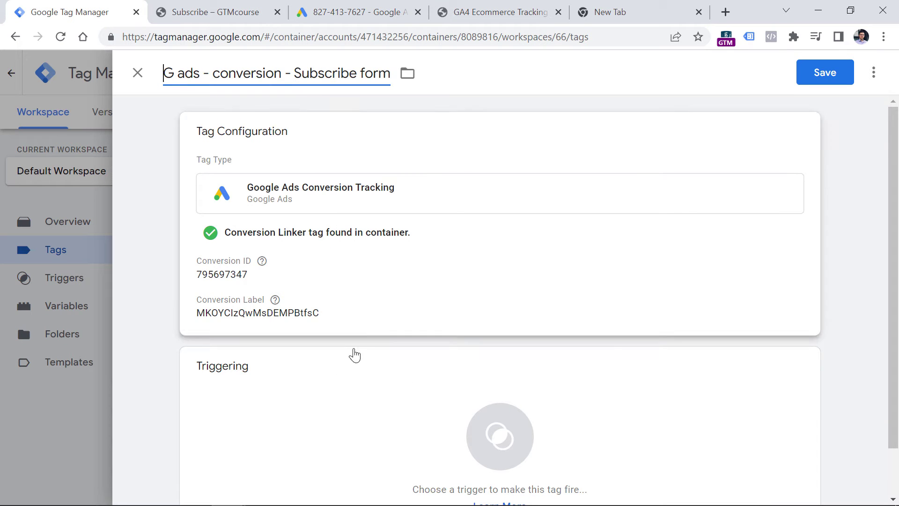
left_click(826, 74)
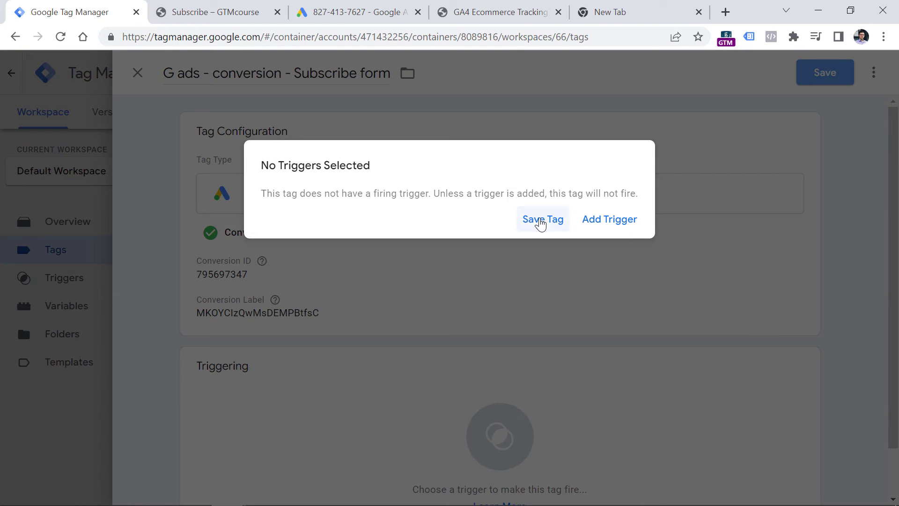
left_click(543, 220)
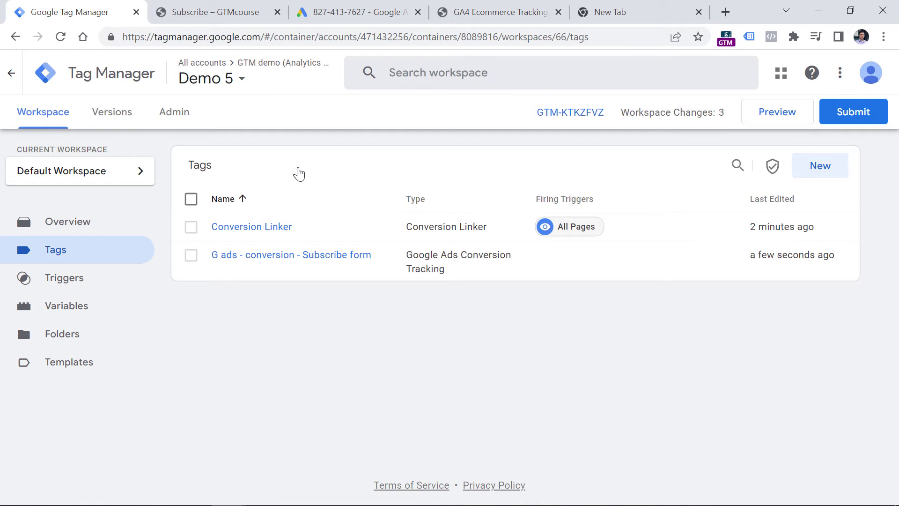
left_click(226, 9)
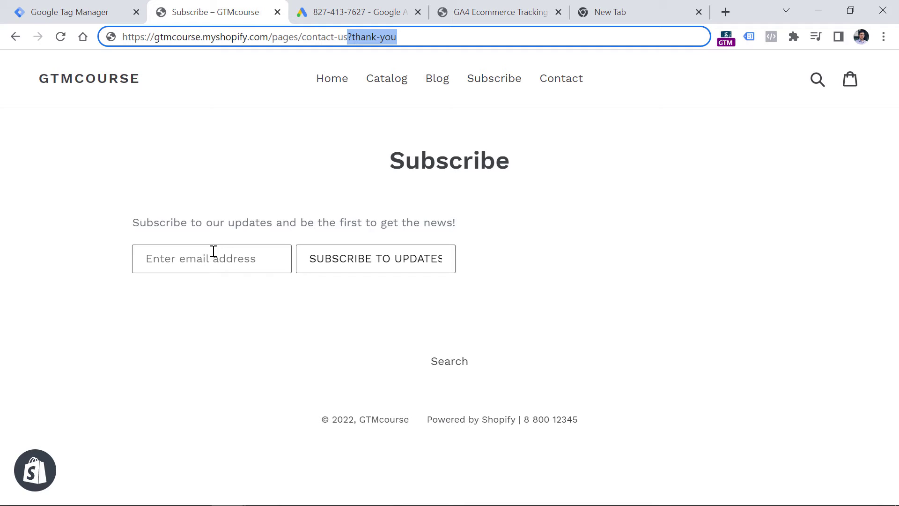
left_click(72, 8)
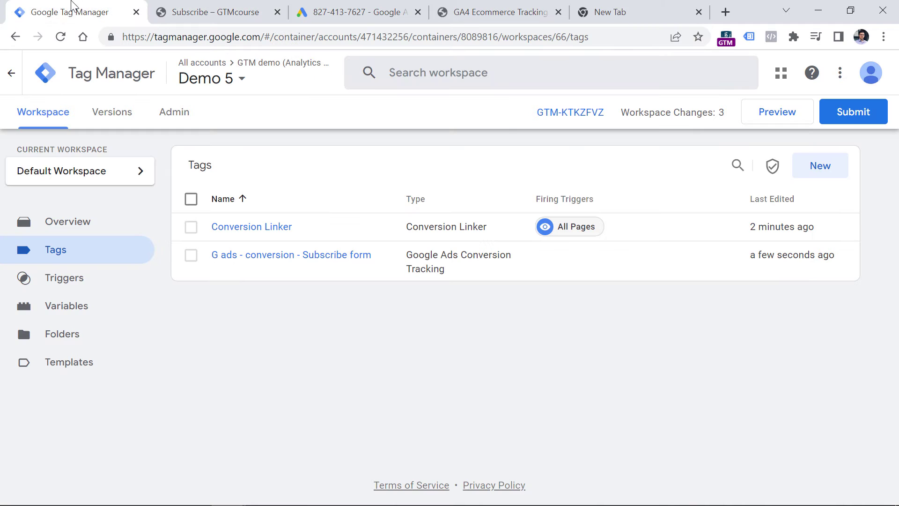
left_click(780, 120)
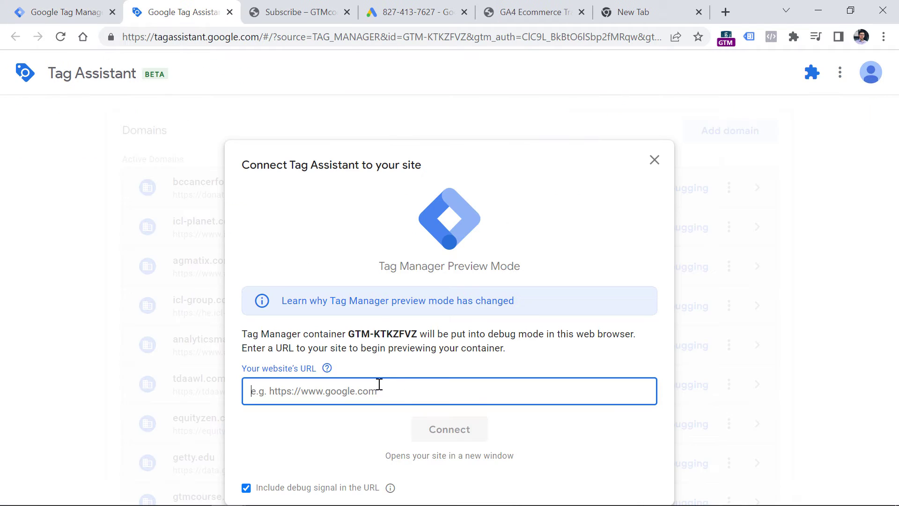
left_click(301, 9)
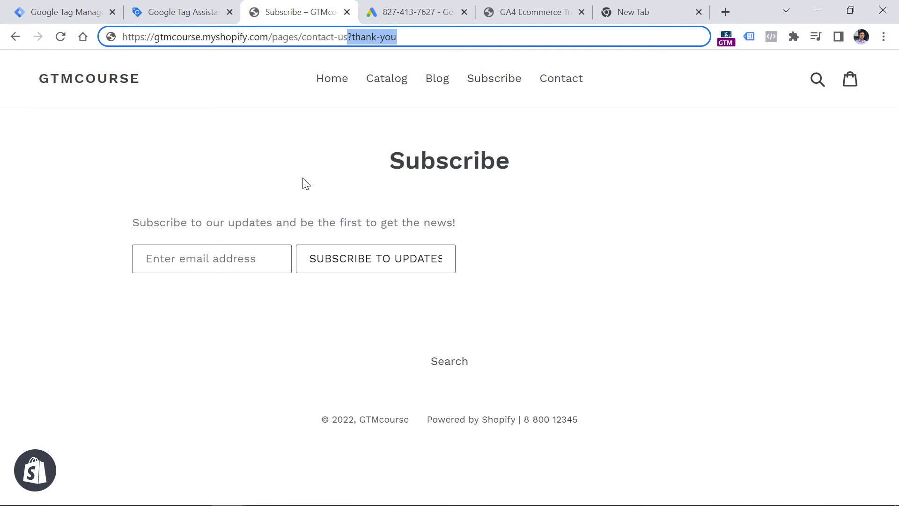
left_click_drag(347, 37, 142, 50)
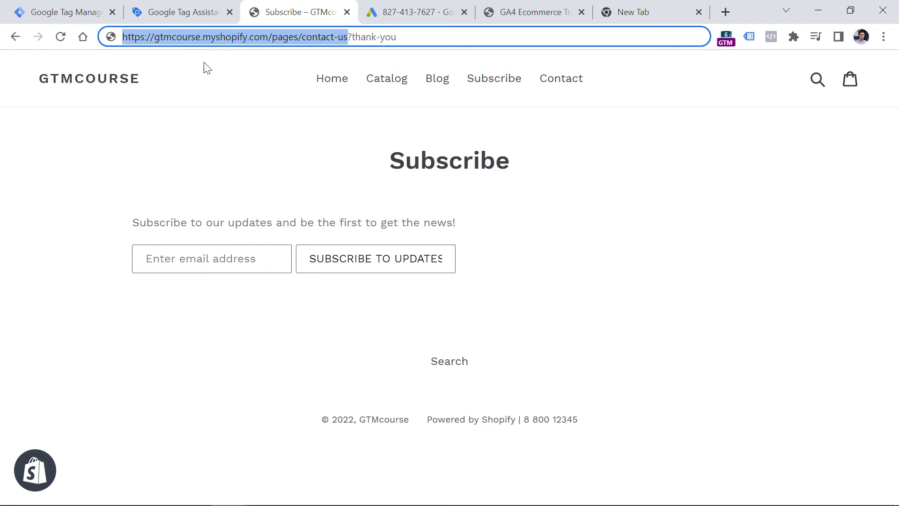
left_click(187, 9)
key("ctrl+v")
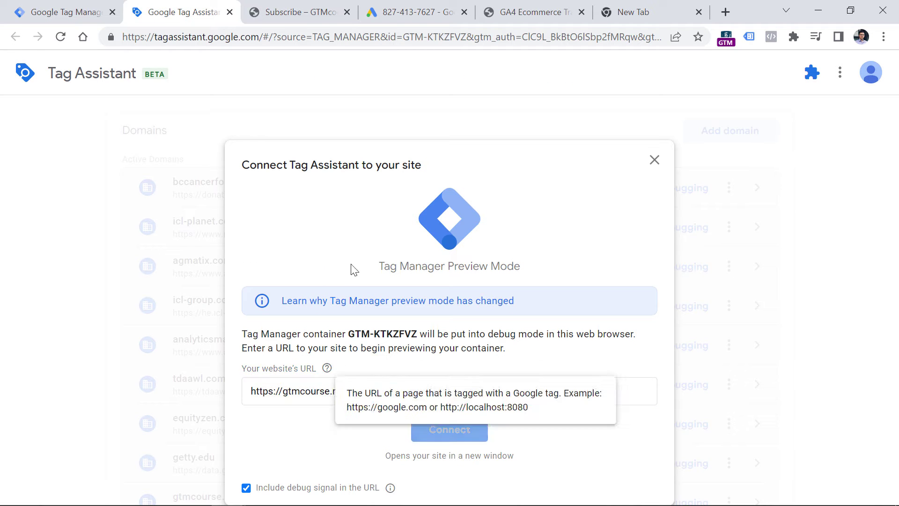
left_click(452, 435)
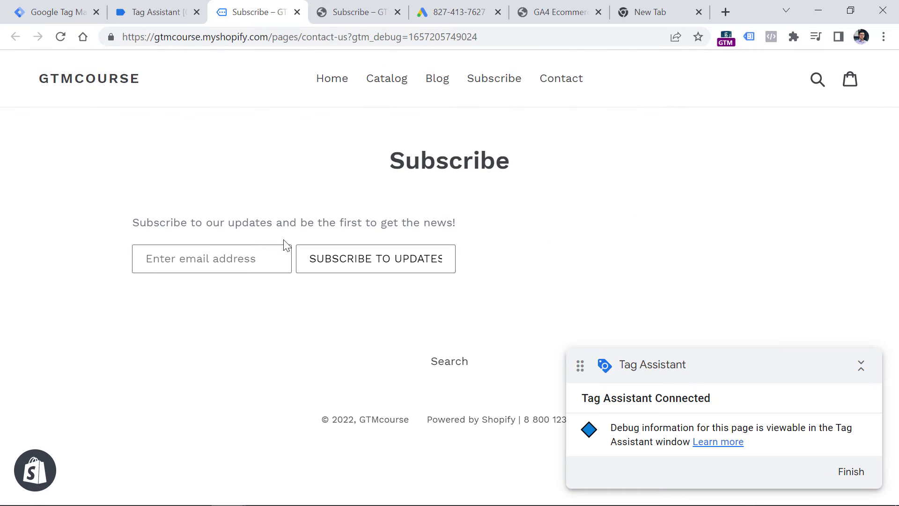
- Submit the Subscribe form on the previewed page with a test email address
left_click(211, 271)
type("test@test.com")
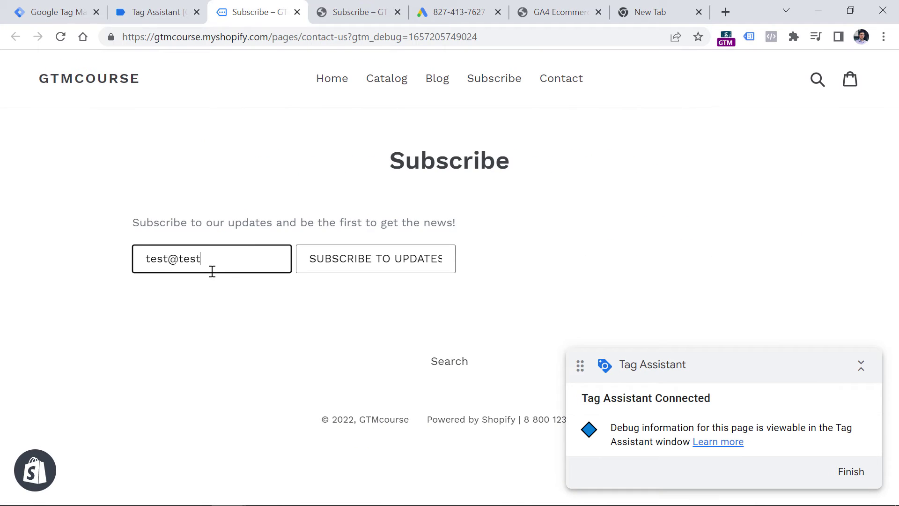
left_click(387, 260)
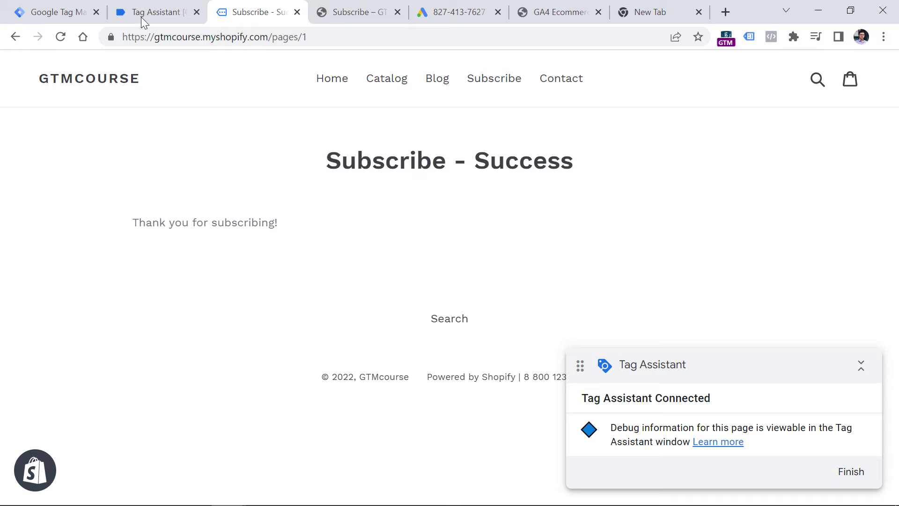
- Switch to Tag Assistant and examine the emailSubscriber event's full data layer push, including its event name
left_click(161, 13)
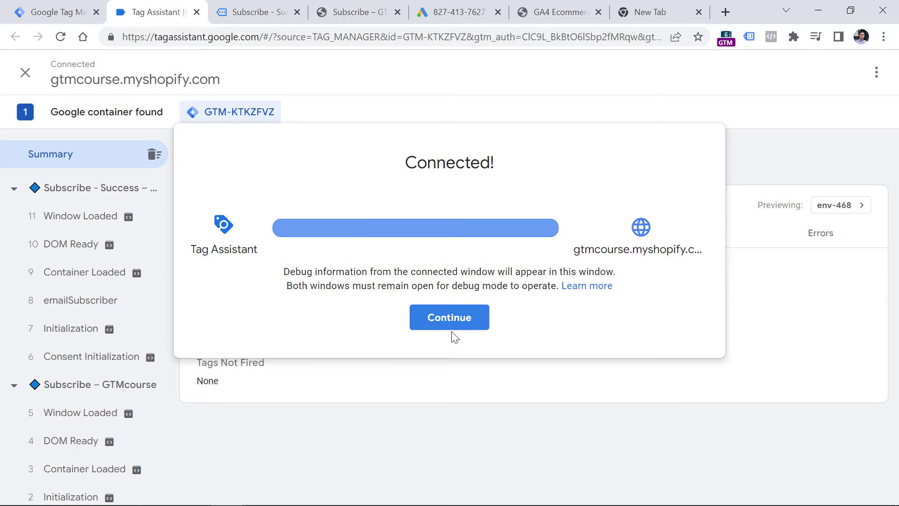
left_click(450, 318)
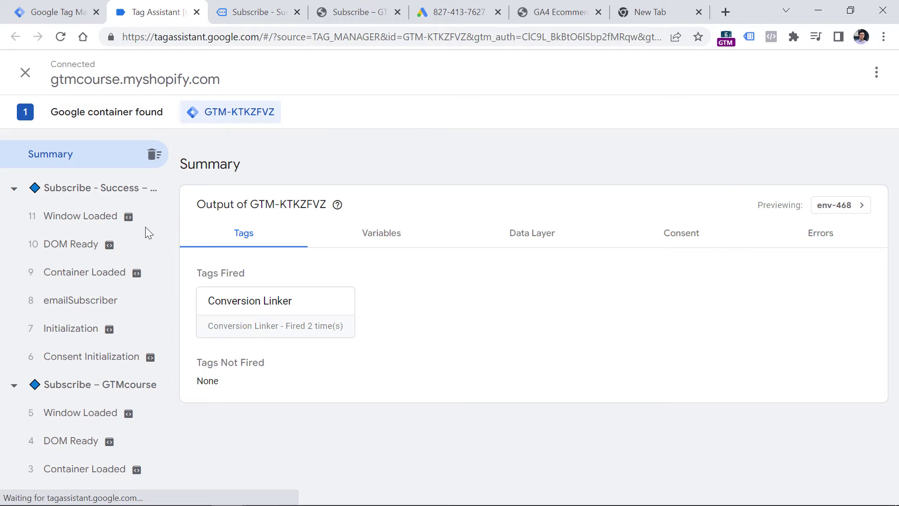
left_click(84, 305)
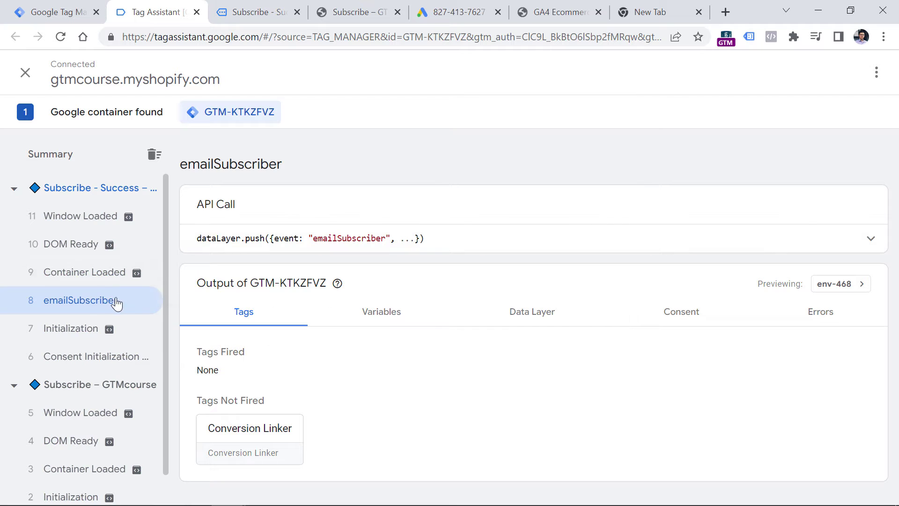
left_click(869, 239)
left_click_drag(223, 240, 608, 239)
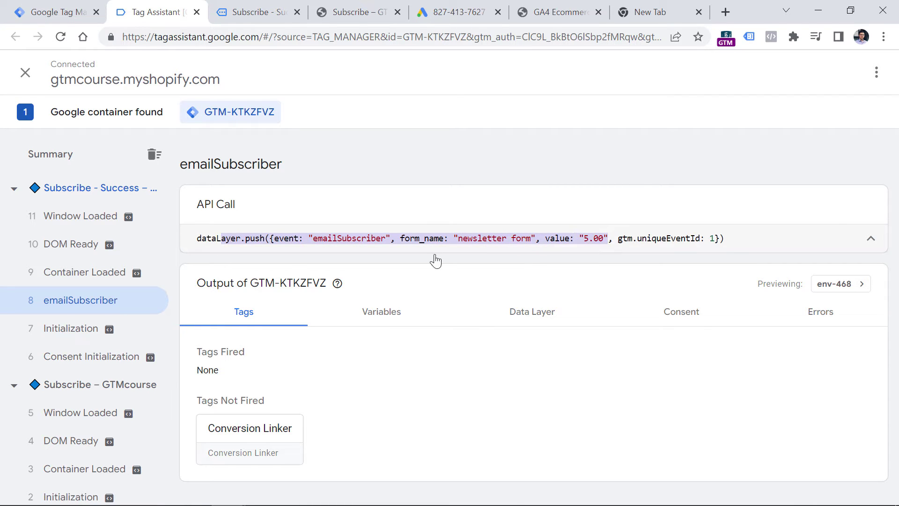
left_click(290, 246)
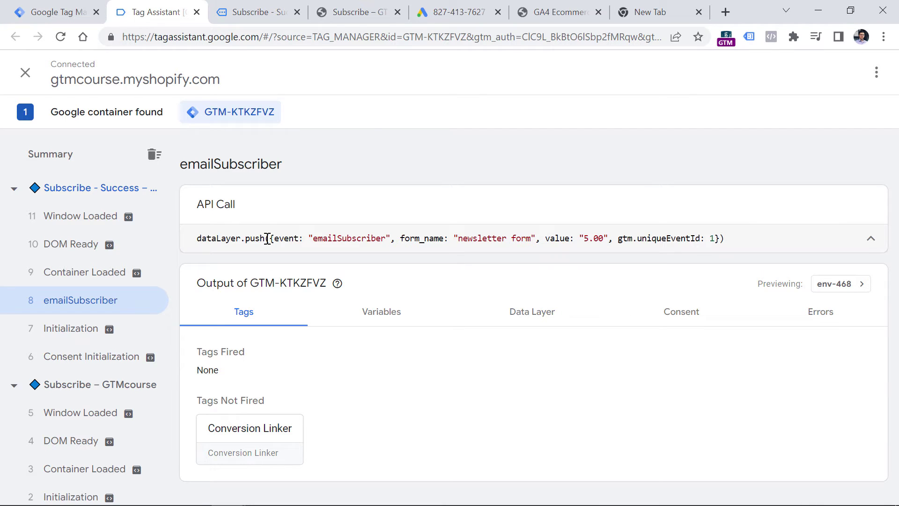
key("ctrl+Tab")
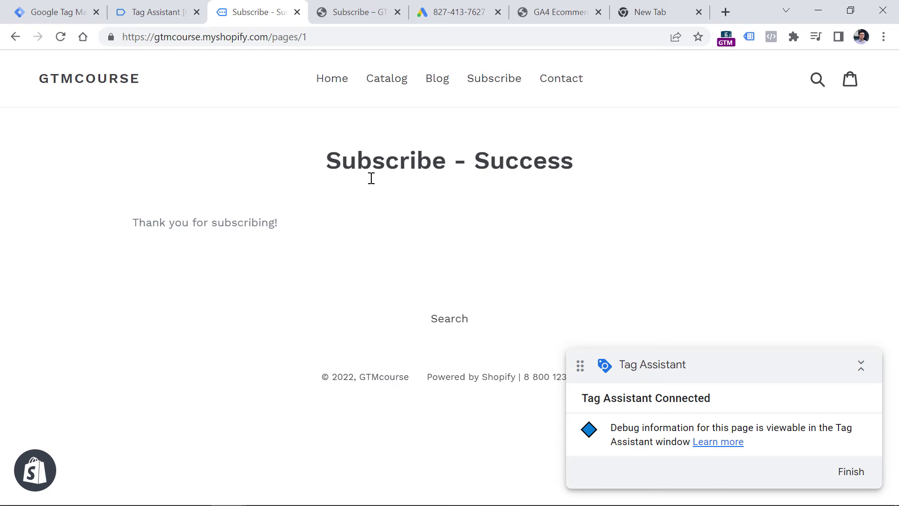
key("ctrl+shift+Tab")
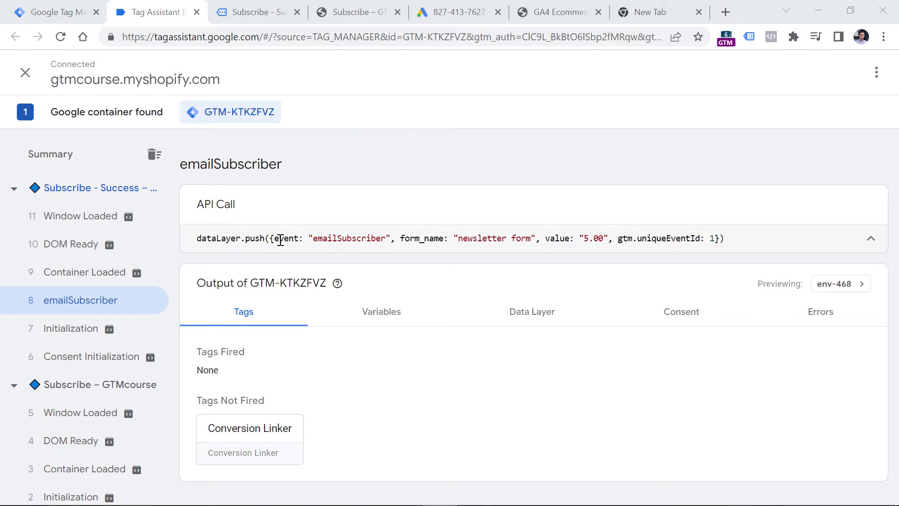
left_click_drag(275, 238, 390, 238)
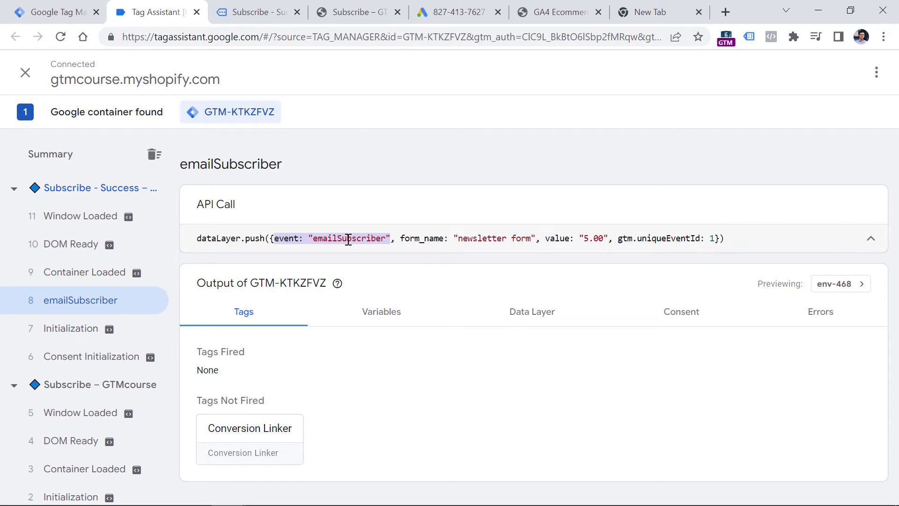
- Switch to Google Tag Manager and create a new trigger of type Custom Event
left_click(58, 7)
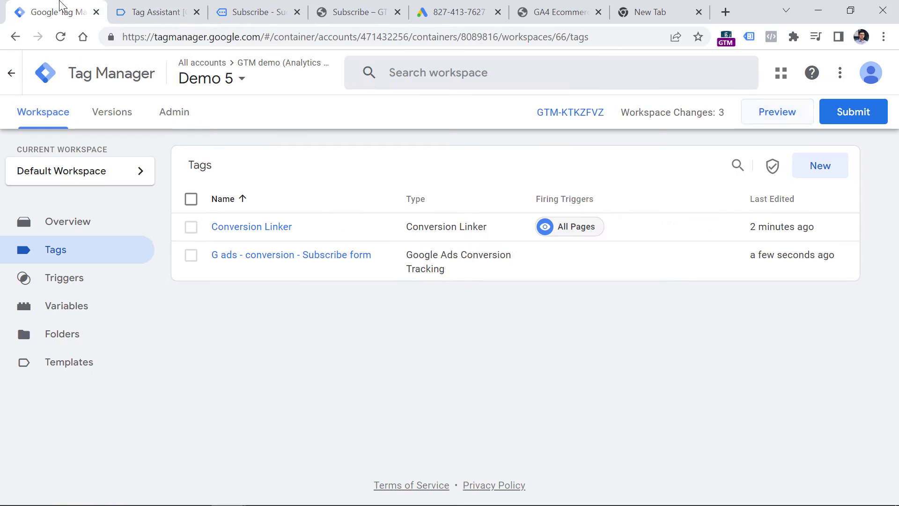
left_click(60, 278)
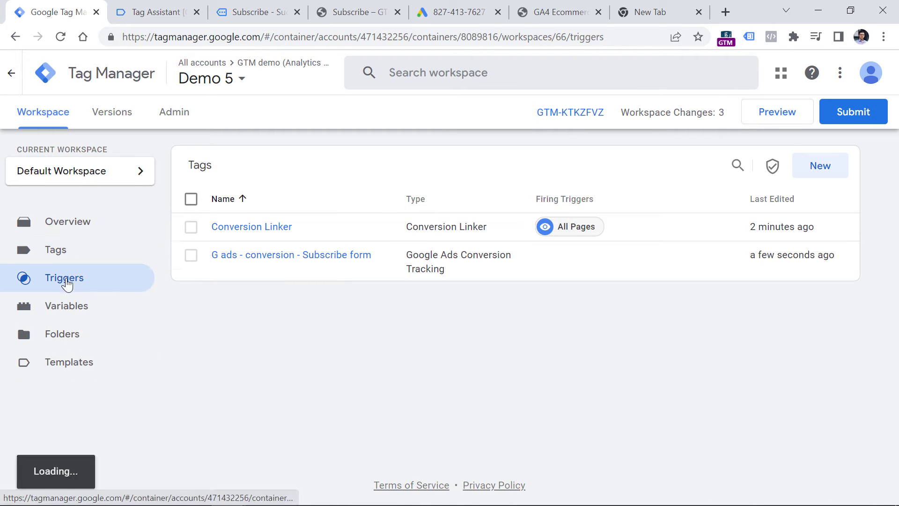
left_click(821, 170)
left_click(328, 188)
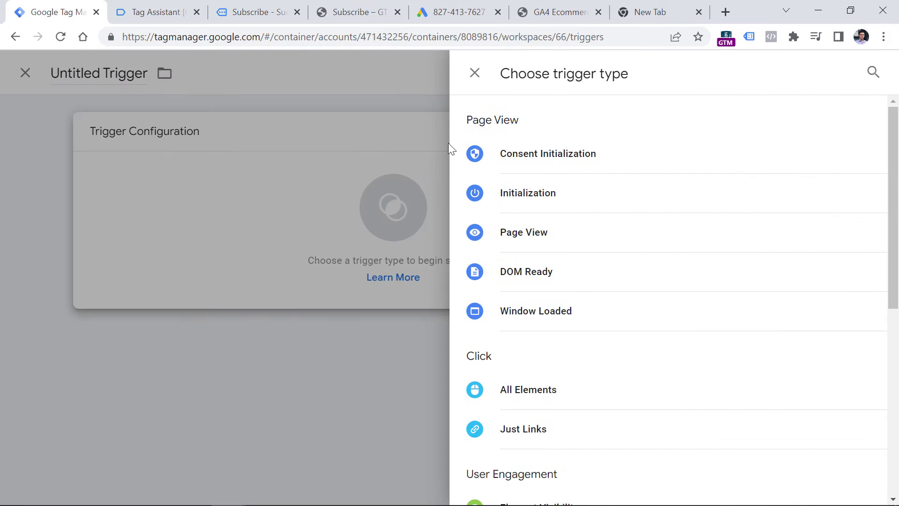
scroll(546, 418, "down", 3)
left_click(540, 475)
- Copy the event name emailSubscriber from Tag Assistant into the custom event trigger's event name in Google Tag Manager
left_click(289, 268)
left_click(151, 8)
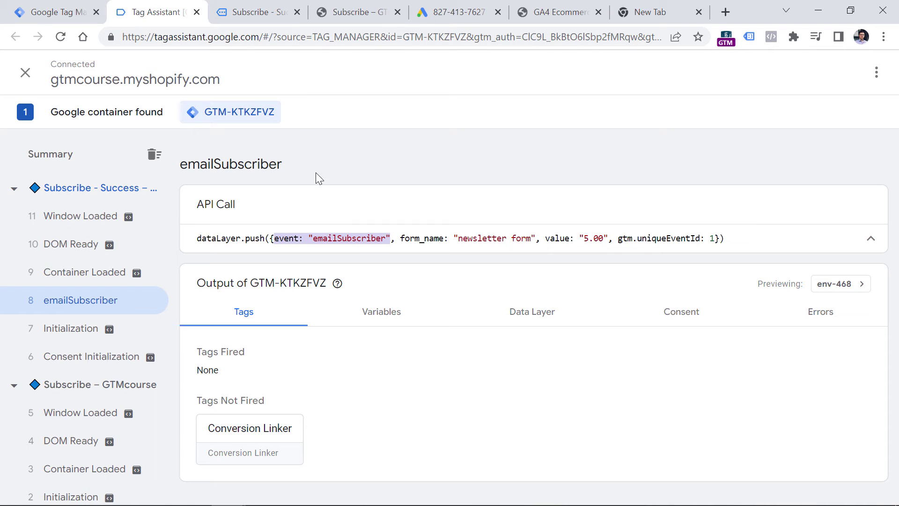
double_click(343, 238)
right_click(344, 238)
left_click(363, 251)
left_click(56, 12)
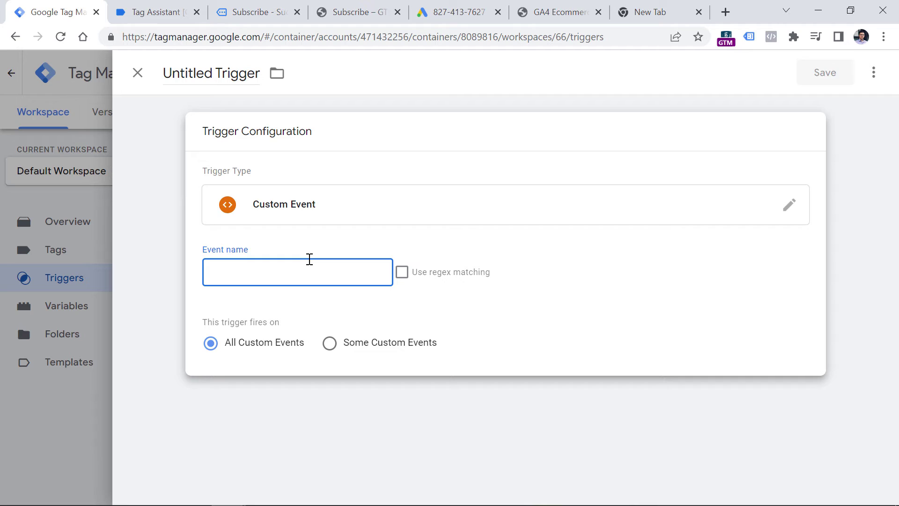
key("ctrl+v")
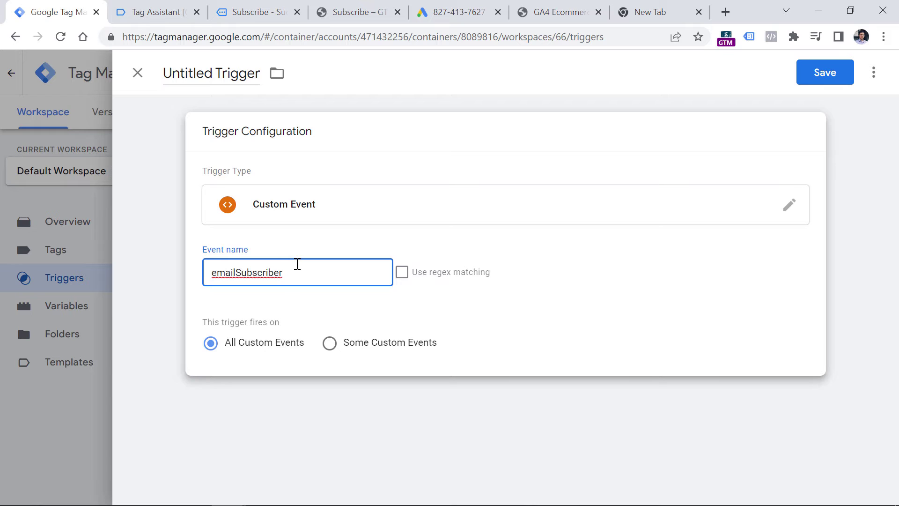
- Name the trigger "custom - emailSubscriber" and save it
left_click(212, 73)
type("custom -")
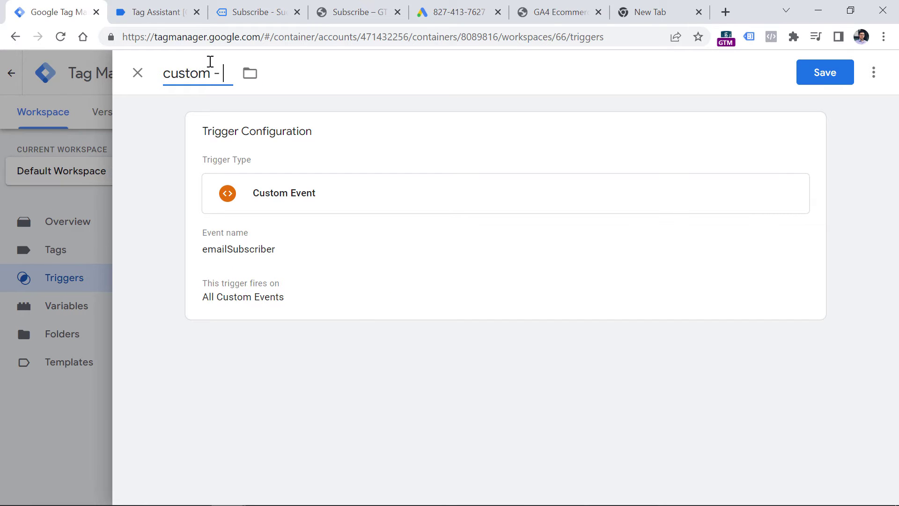
key("ctrl+v")
left_click(825, 71)
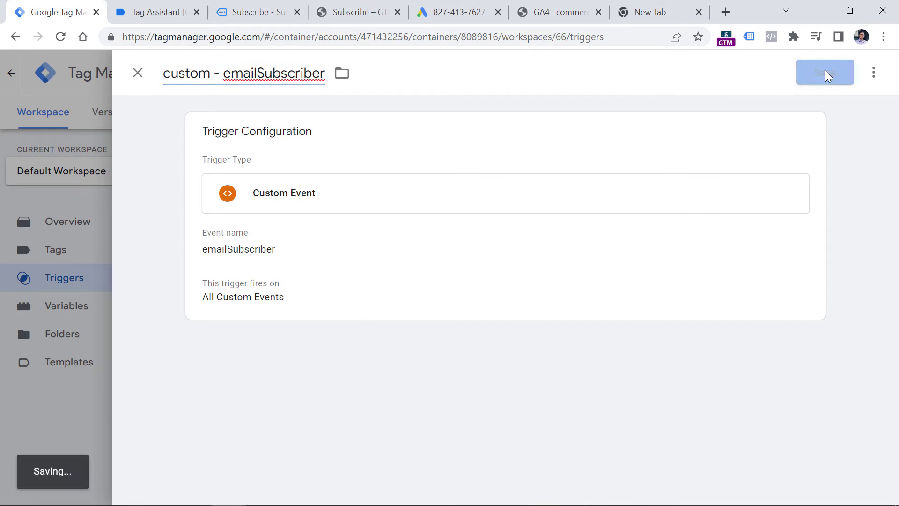
- Assign the custom - emailSubscriber trigger to the G ads - conversion - Subscribe form tag and save the tag
left_click(55, 249)
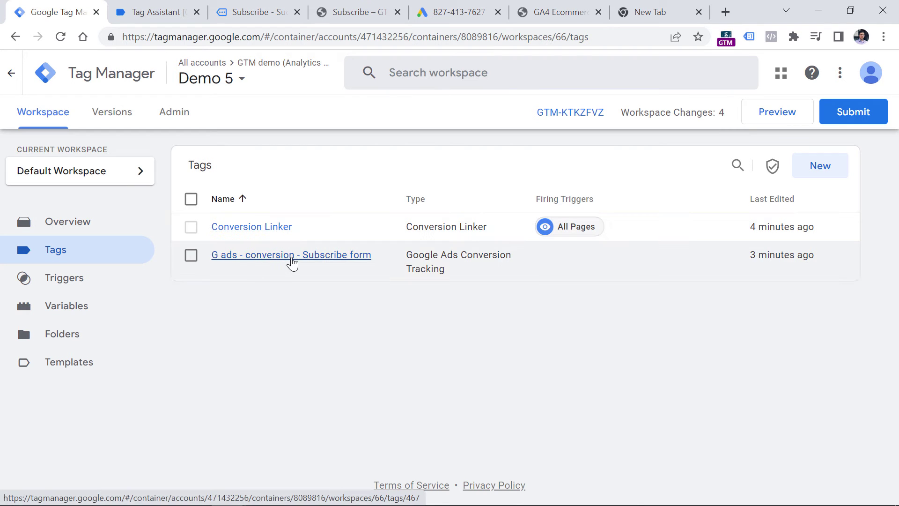
left_click(292, 260)
scroll(315, 296, "down", 2)
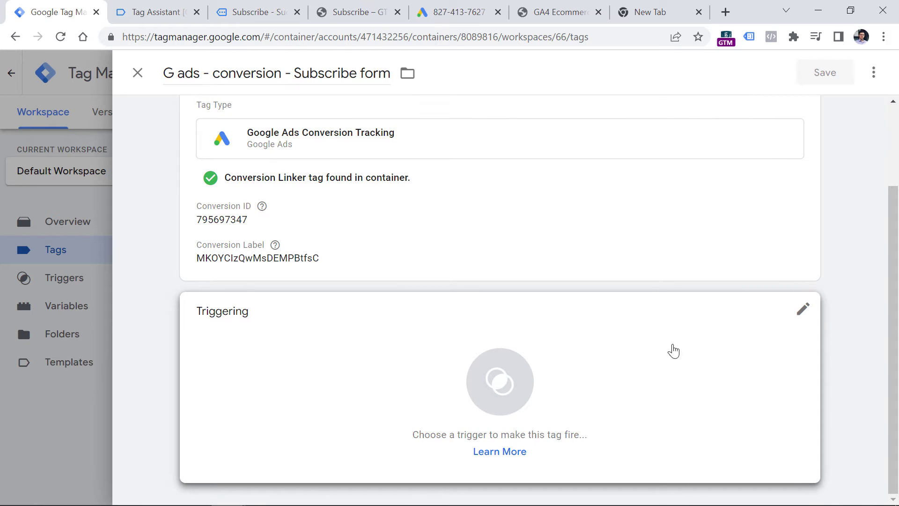
left_click(802, 311)
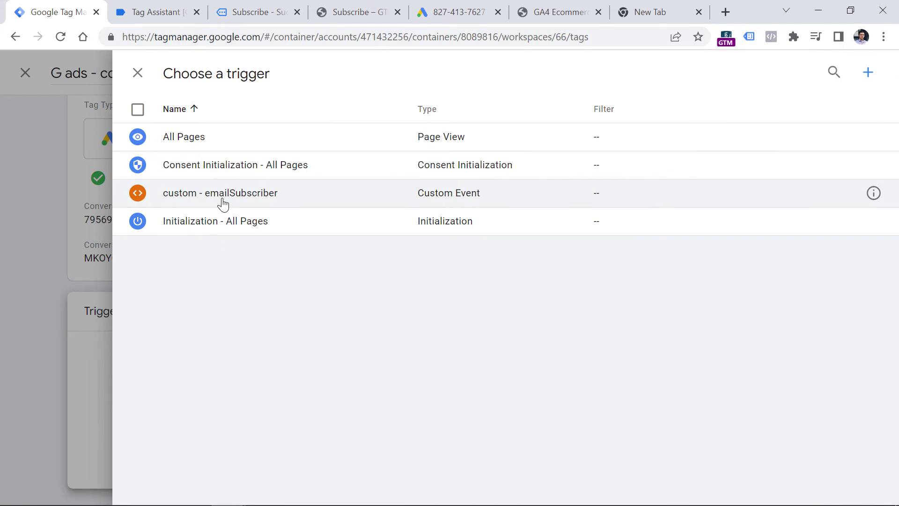
left_click(220, 196)
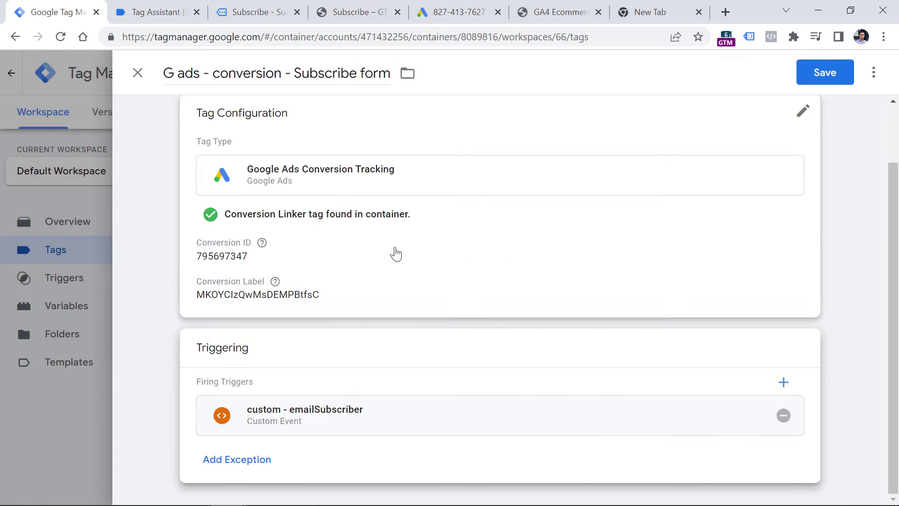
left_click(257, 11)
left_click(155, 12)
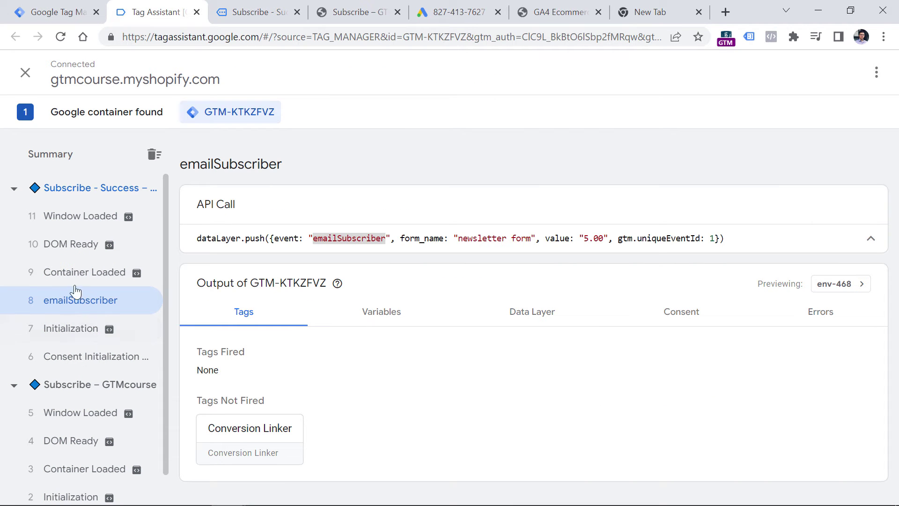
left_click(59, 12)
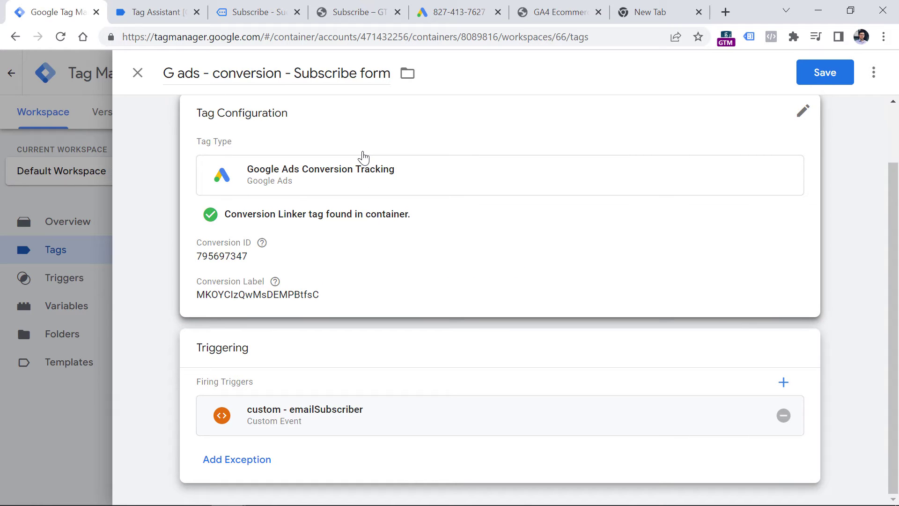
left_click(824, 75)
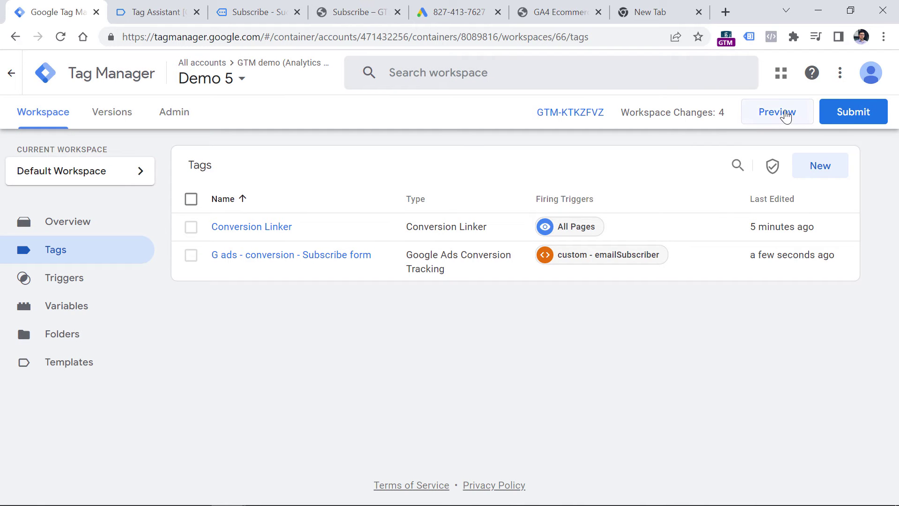
- Preview the container, submit the subscribe form with a test e-mail address, and examine the emailSubscriber event's tags in Tag Assistant
left_click(777, 113)
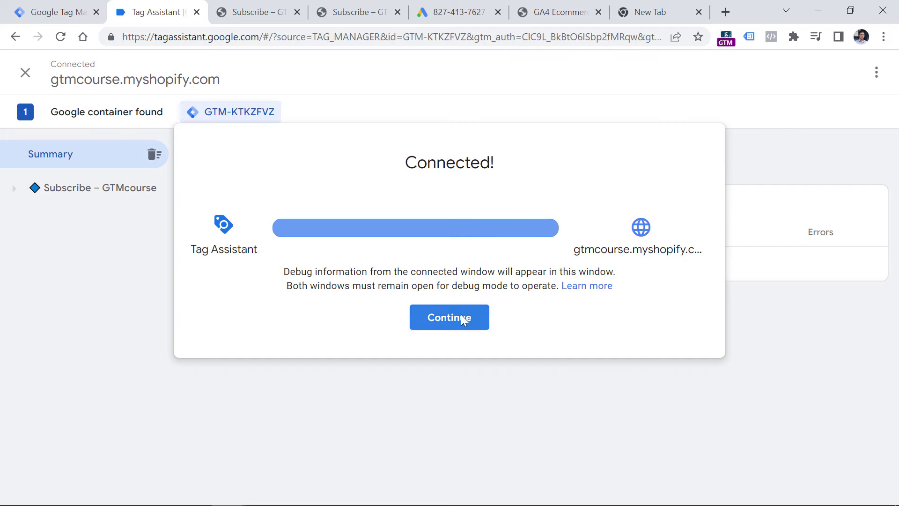
left_click(462, 318)
left_click(216, 259)
type("test@test.com")
left_click(361, 261)
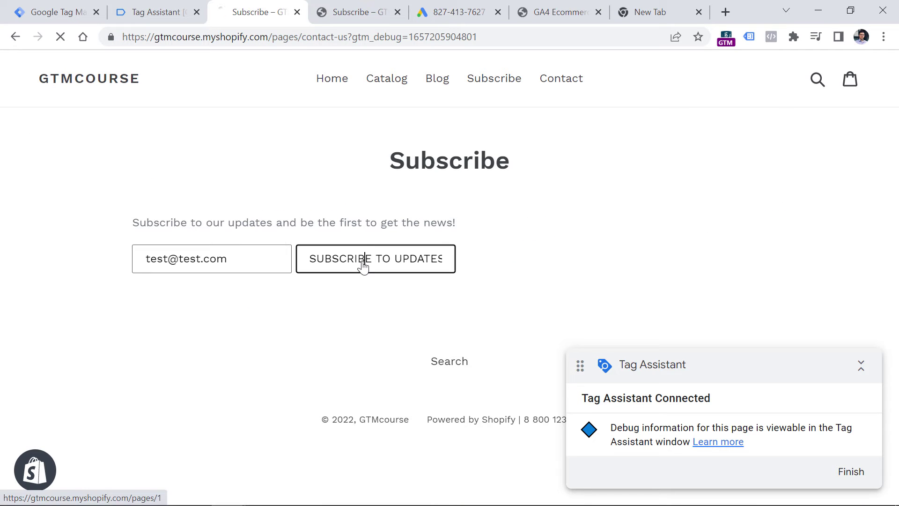
left_click(161, 10)
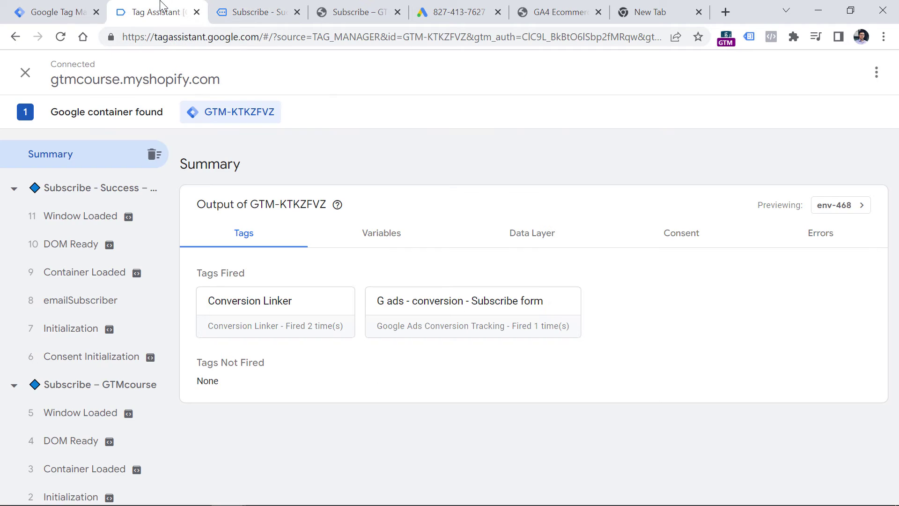
left_click(89, 304)
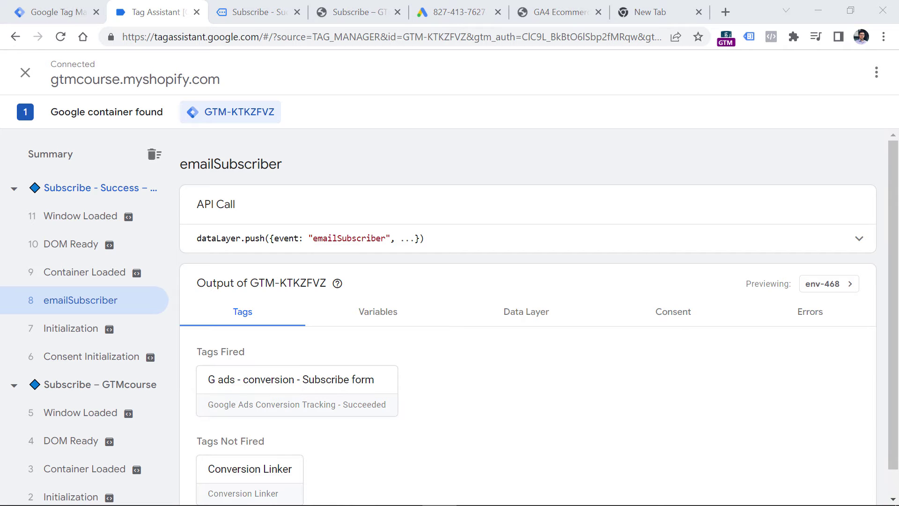
- Switch to Google Ads, finish creating the conversion action, and check the status of Subscribe form (1)
left_click(461, 5)
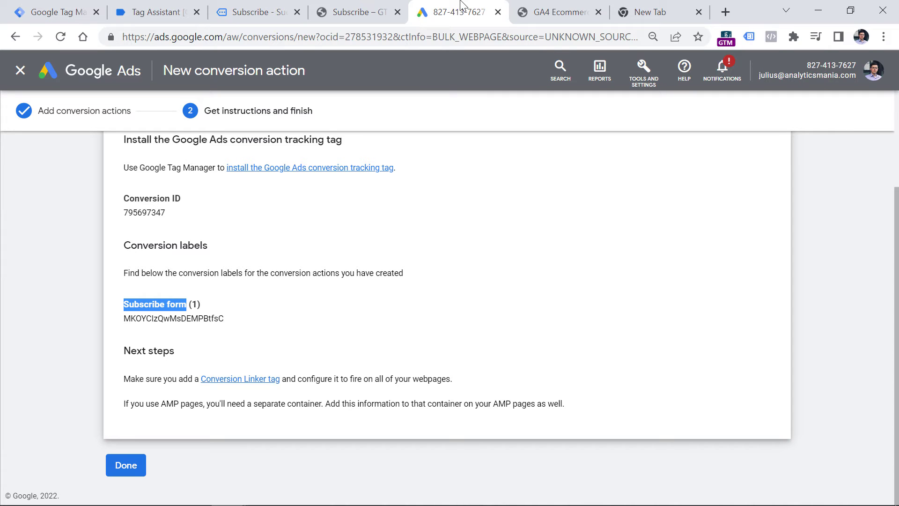
left_click(126, 465)
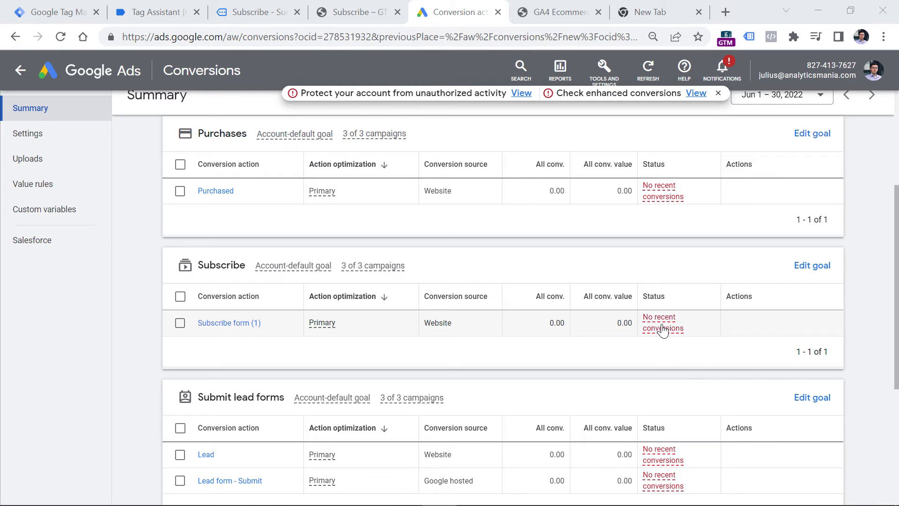
mouse_move(658, 330)
left_click(61, 8)
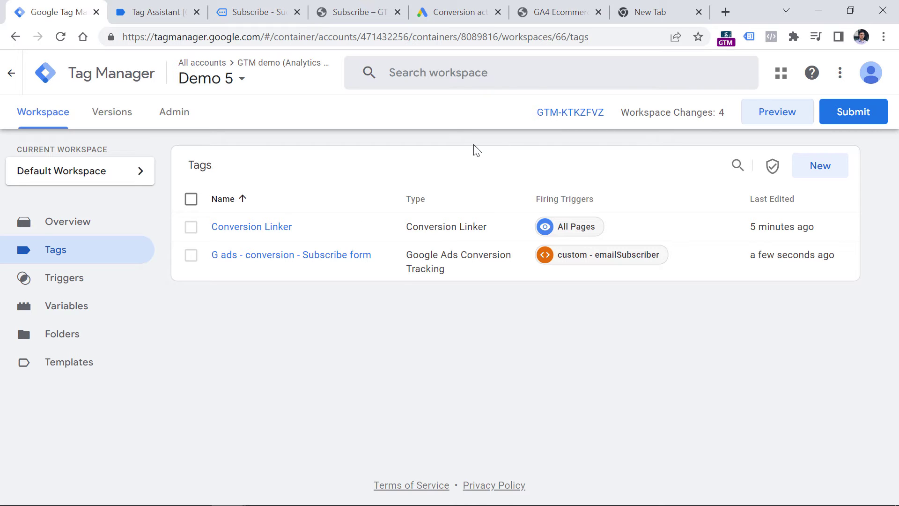
left_click(860, 111)
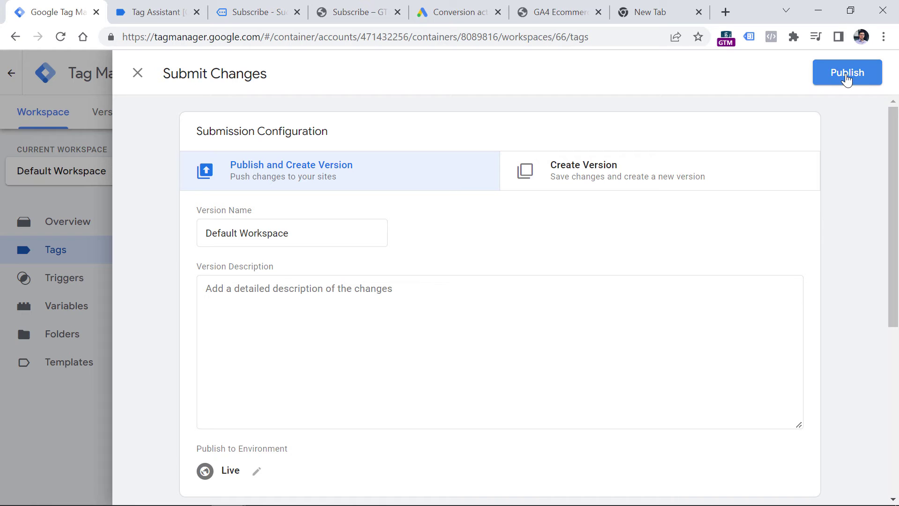
key("Escape")
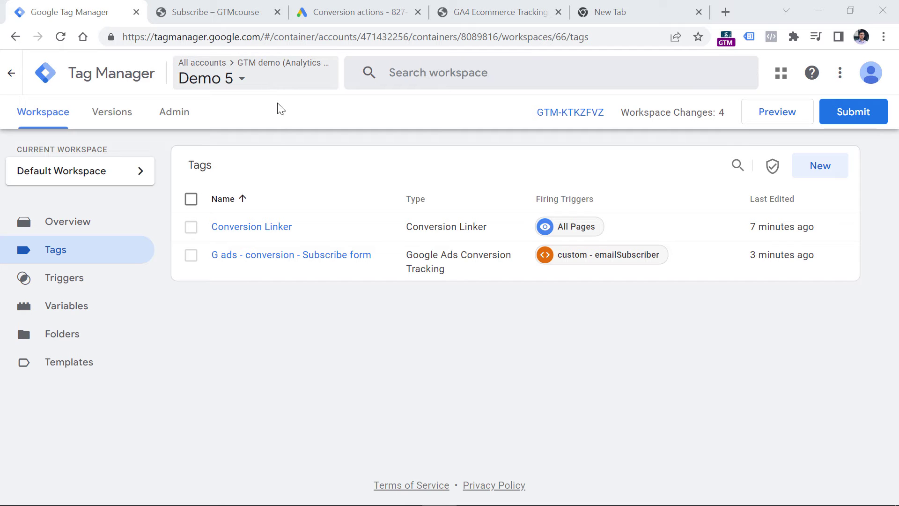
- Move the GA4 Ecommerce Tracking page beside Google Tag Manager, close the Subscribe page, and view the watch product
left_click_drag(496, 12, 358, 10)
left_click(418, 12)
scroll(379, 143, "up", 5)
scroll(327, 142, "down", 5)
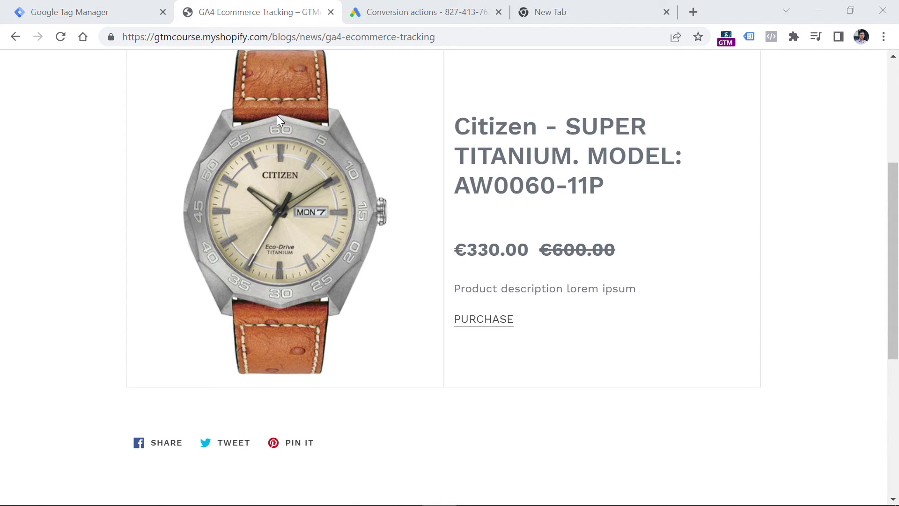
left_click(115, 9)
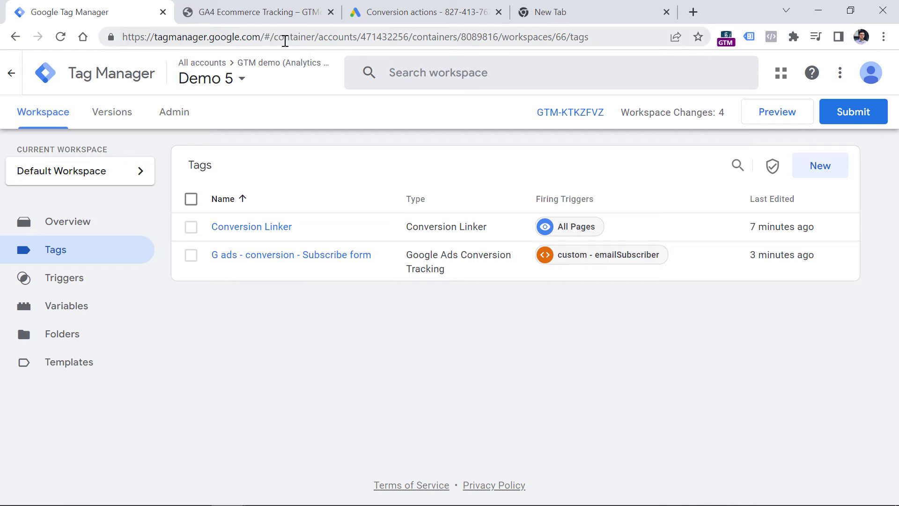
left_click(779, 120)
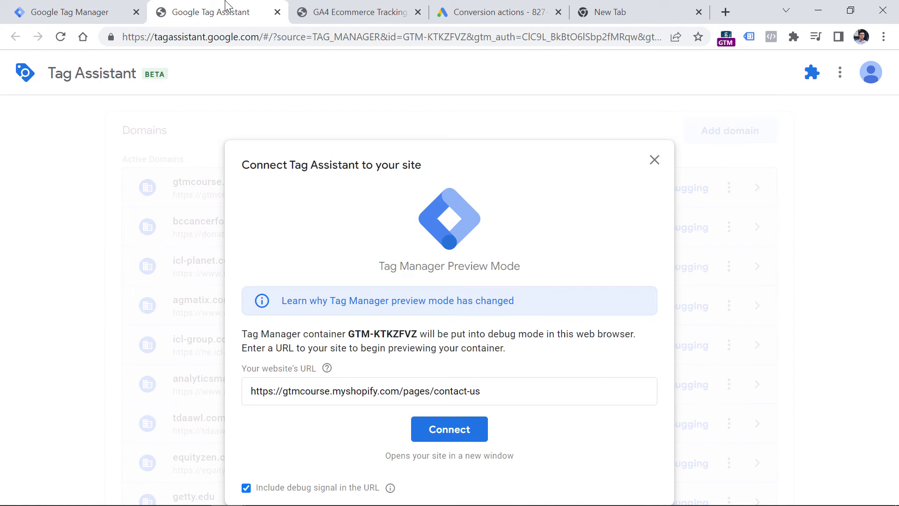
left_click(356, 12)
left_click(274, 38)
key("ctrl+c")
left_click(216, 9)
left_click(386, 393)
key("ctrl+a")
key("ctrl+v")
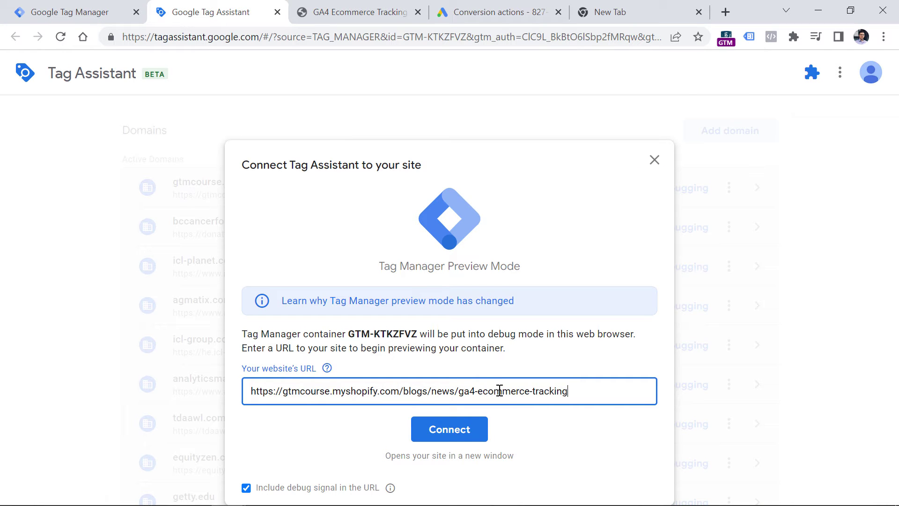
left_click(450, 436)
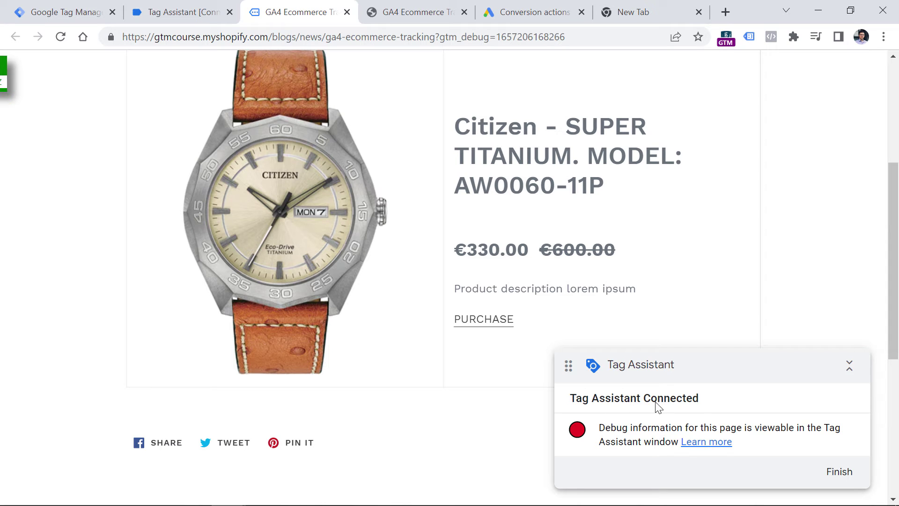
- Purchase the Citizen watch on the connected page and examine the purchase event's full data layer push in Tag Assistant
left_click(487, 322)
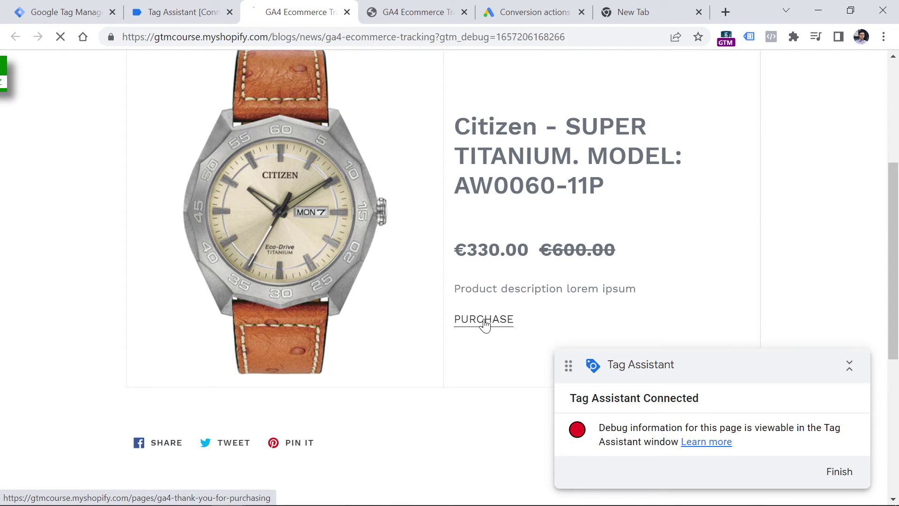
left_click_drag(266, 160, 632, 156)
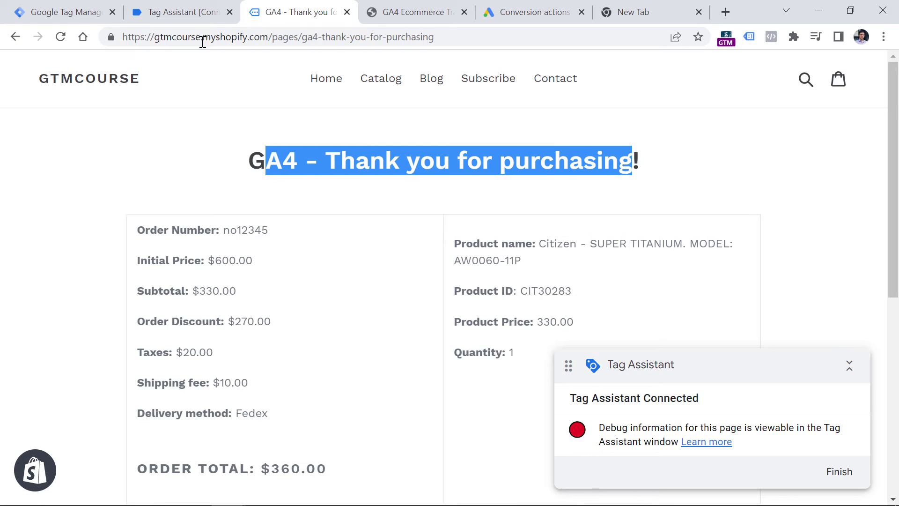
left_click(136, 12)
left_click(451, 328)
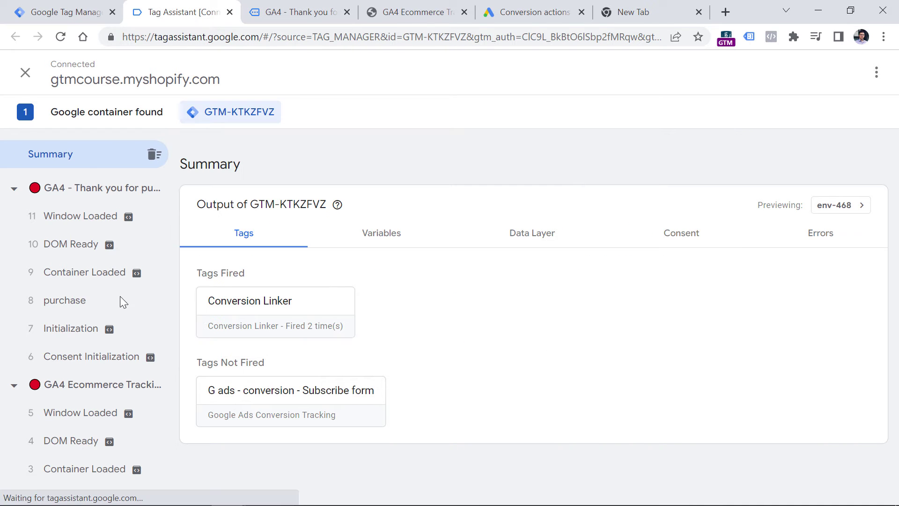
left_click(66, 302)
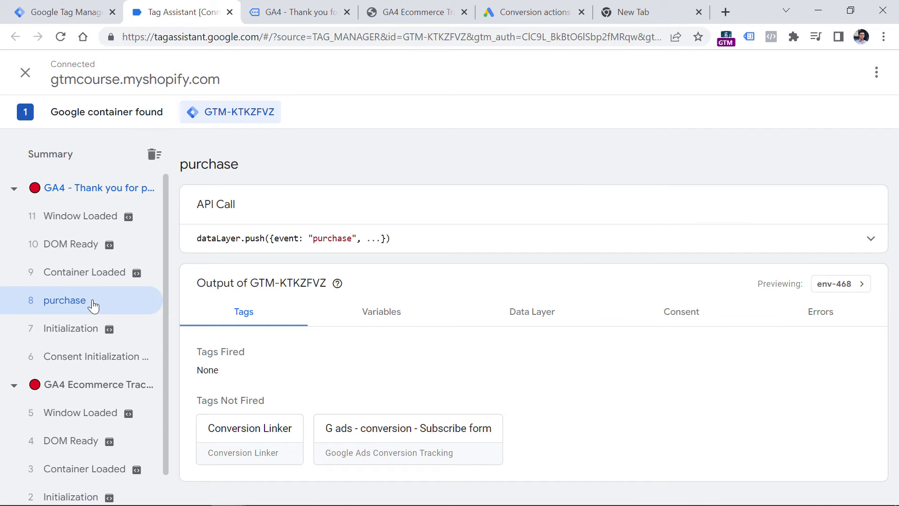
left_click(647, 238)
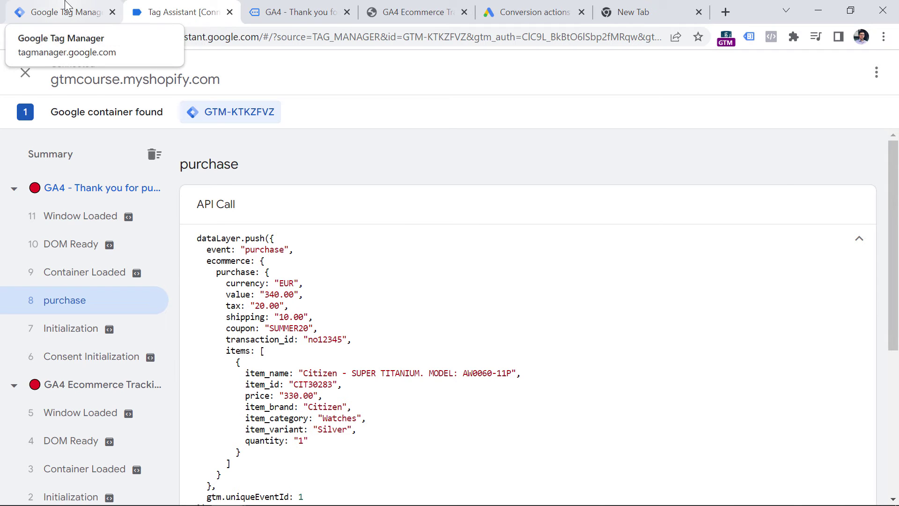
- Open the Subscribe form tag's configuration in Google Tag Manager and compare its value, transaction and currency fields with Tag Assistant's purchase data
left_click(63, 10)
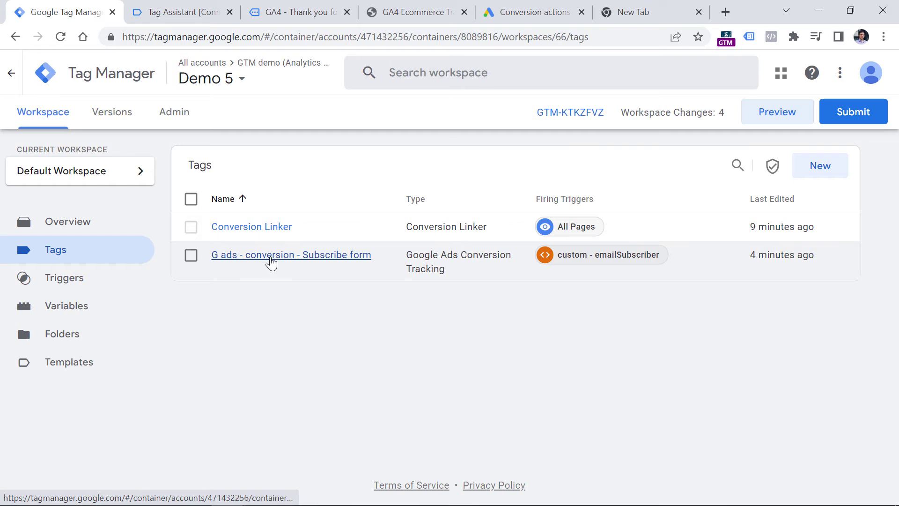
left_click(288, 259)
scroll(409, 215, "down", 4)
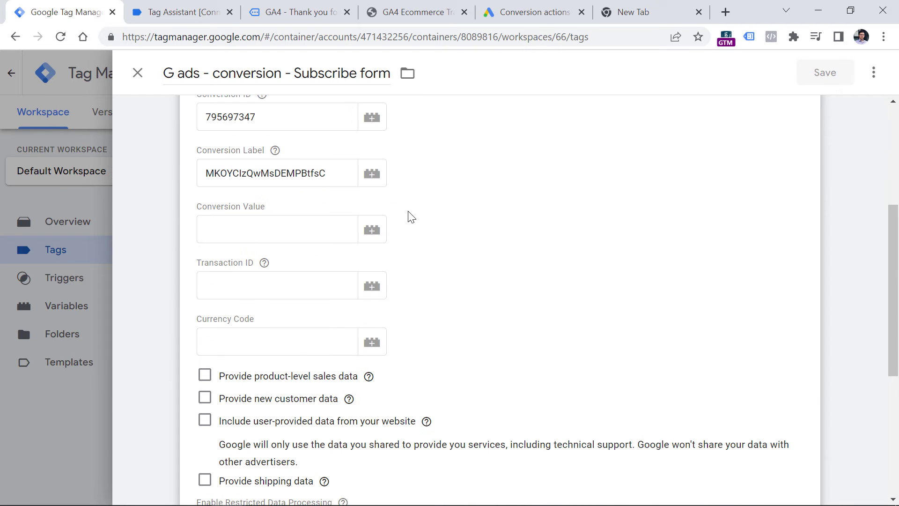
left_click(278, 224)
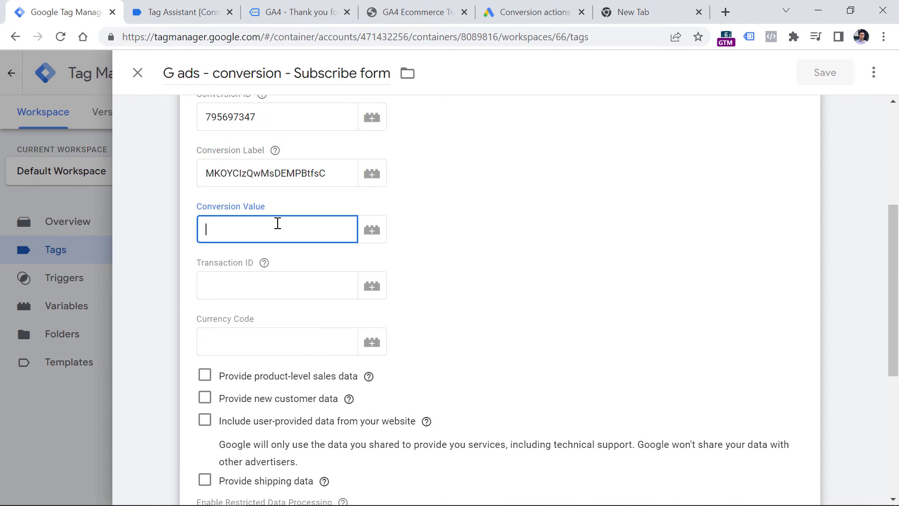
left_click(275, 339)
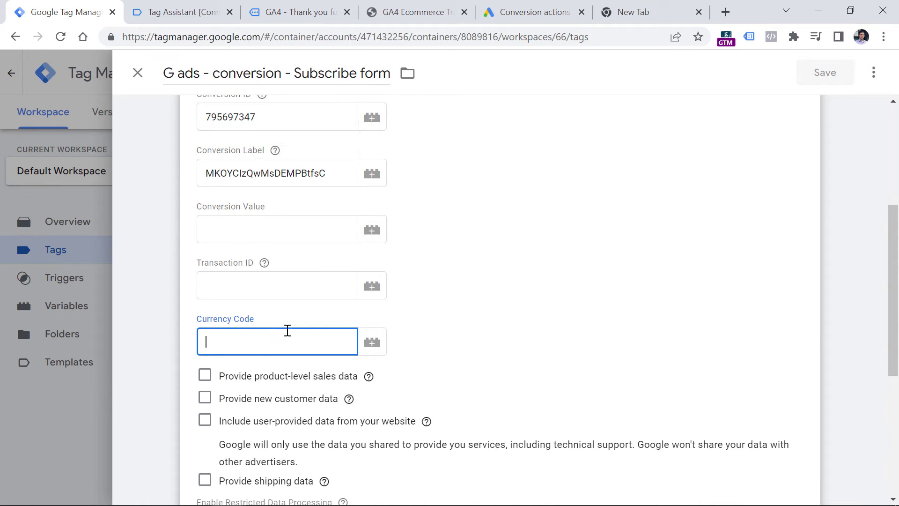
left_click(188, 10)
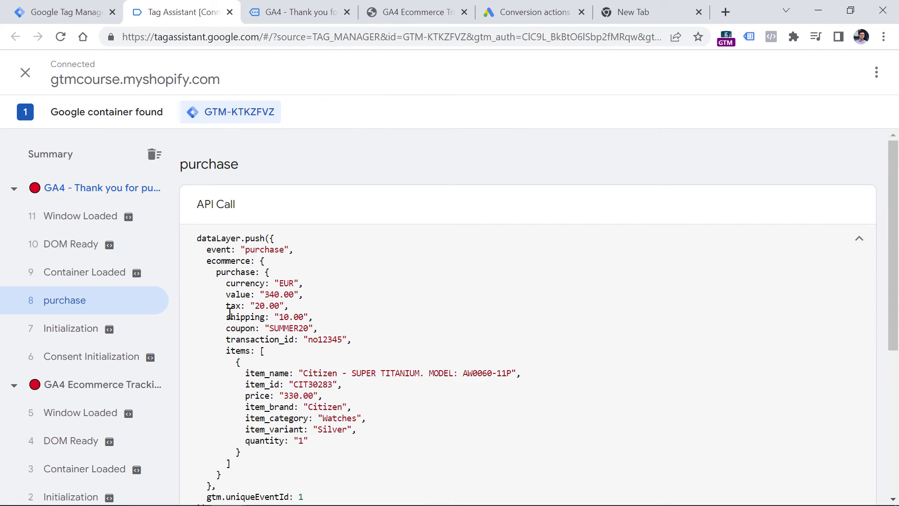
left_click_drag(225, 282, 370, 346)
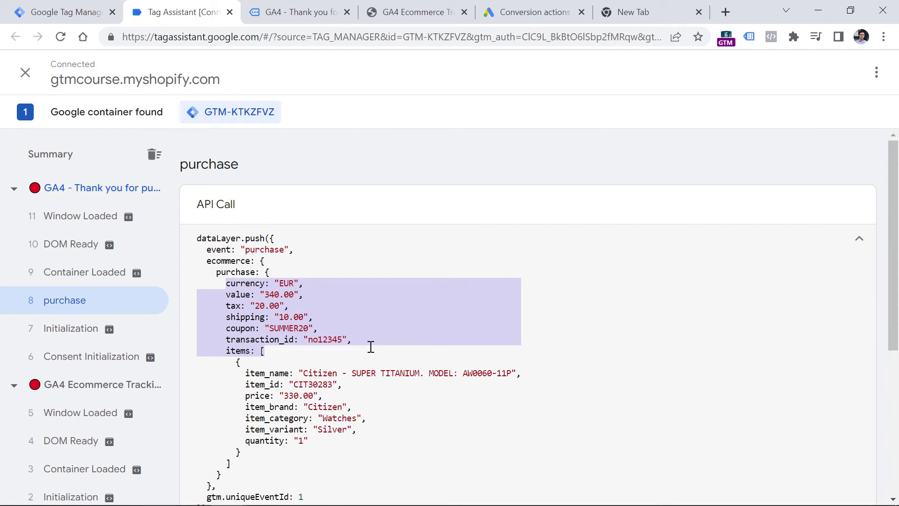
- Start a new Data Layer Variable for the Subscribe form tag's Conversion Value field, checking the purchase value in Tag Assistant
left_click(69, 10)
left_click(254, 222)
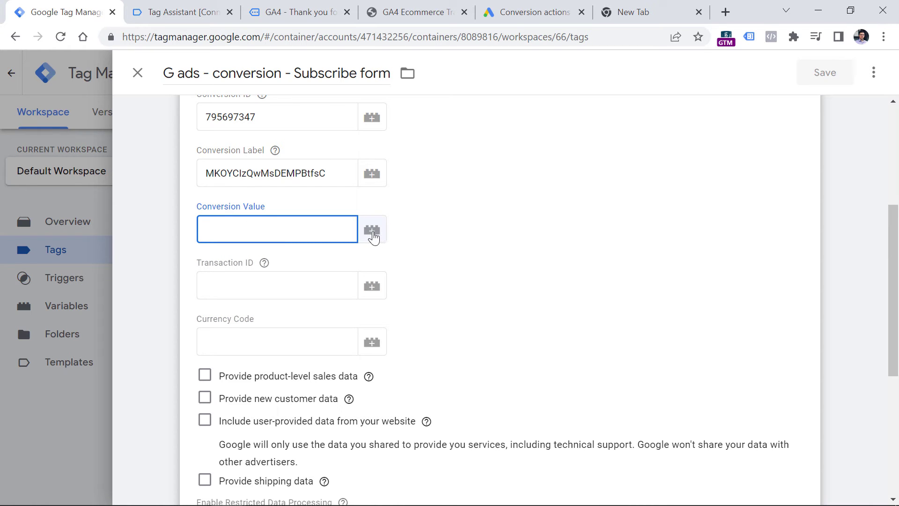
left_click(372, 230)
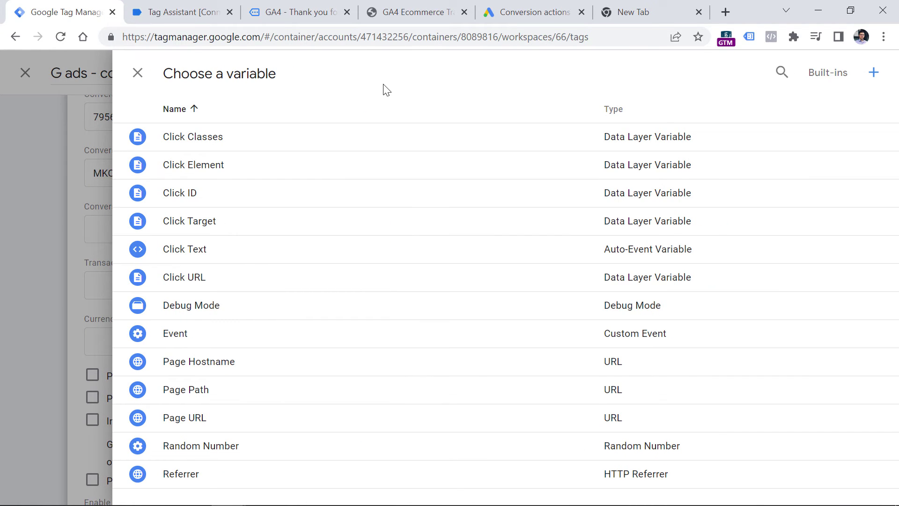
left_click(182, 12)
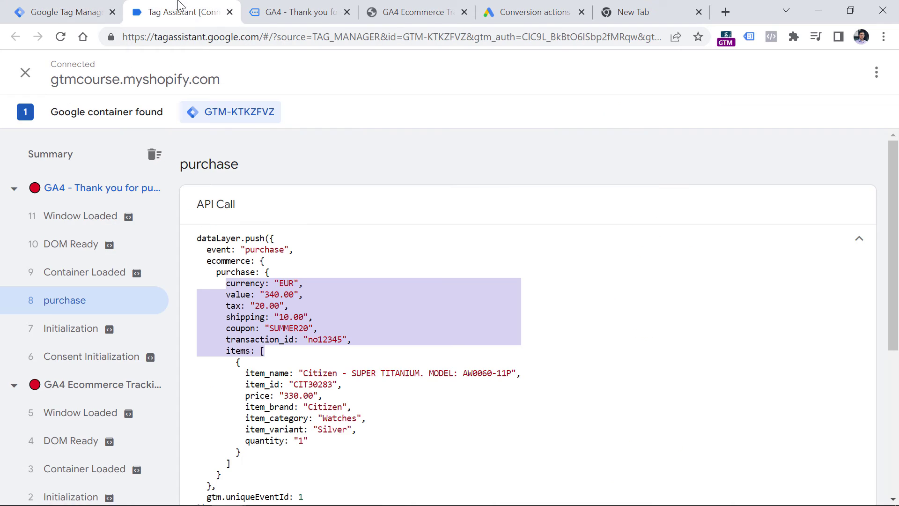
double_click(245, 295)
left_click_drag(264, 295, 294, 295)
key("ctrl+shift+Tab")
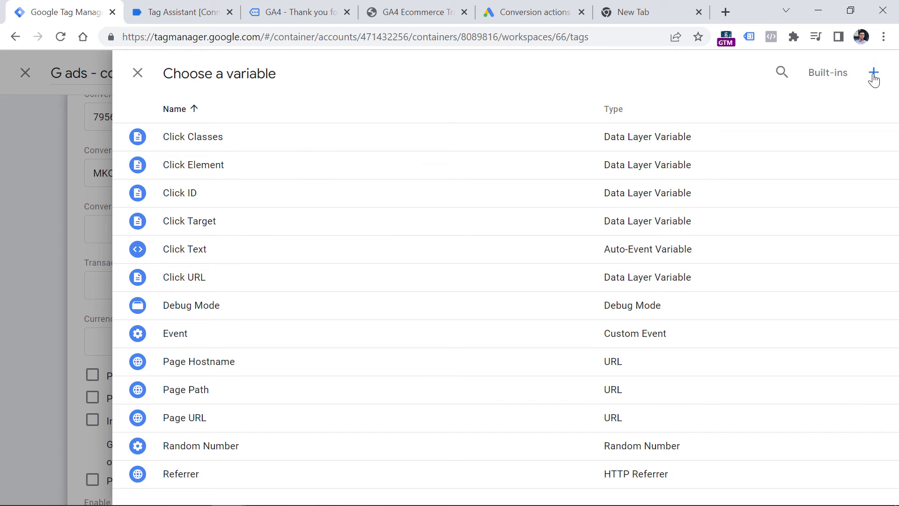
left_click(873, 76)
left_click(270, 201)
scroll(626, 212, "down", 5)
left_click(551, 252)
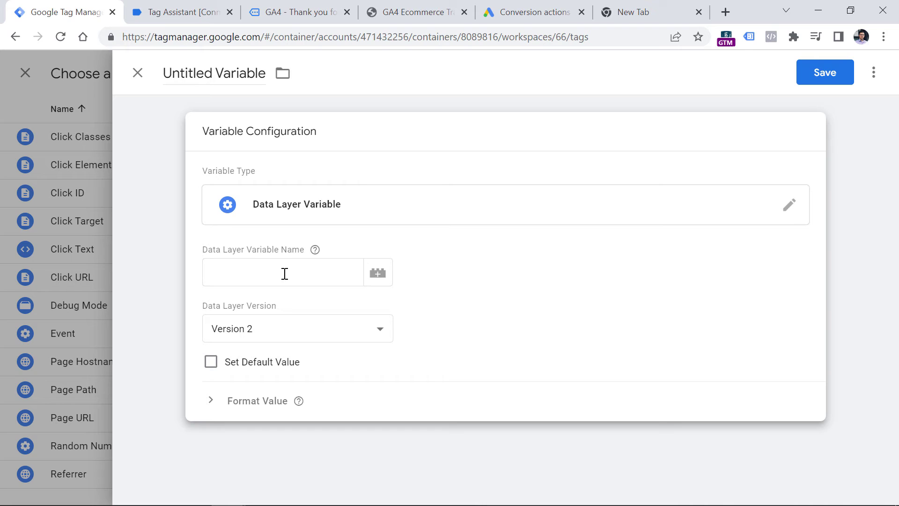
- Trace the value key's nesting in Tag Assistant's purchase push and set the Data Layer Variable Name to ecommerce.purchase.value
left_click(201, 22)
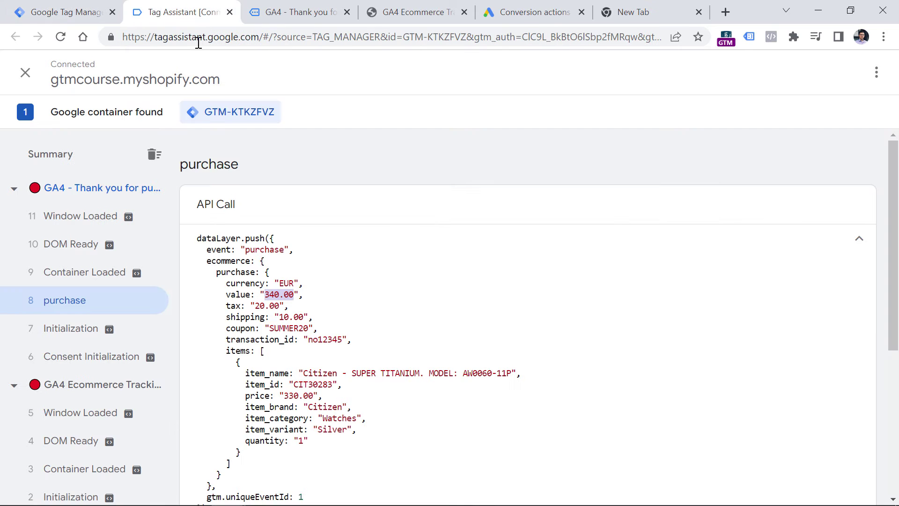
double_click(238, 294)
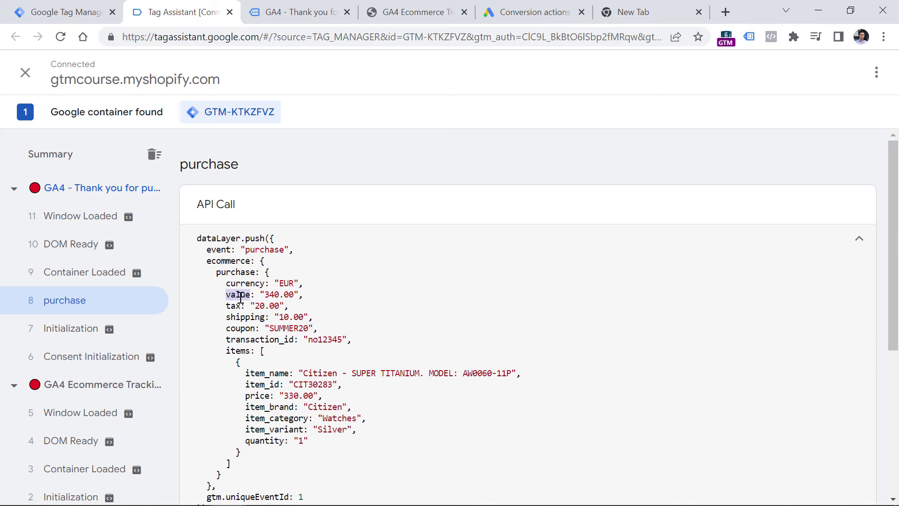
double_click(235, 272)
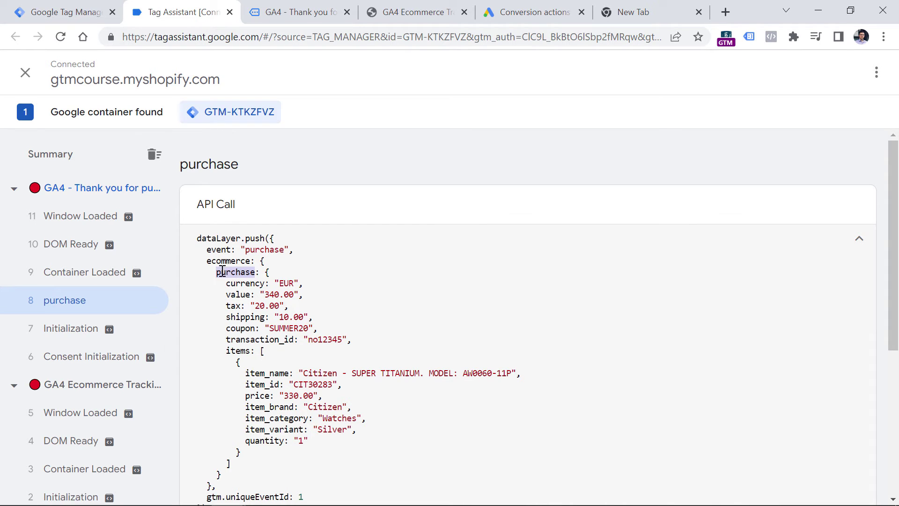
double_click(229, 261)
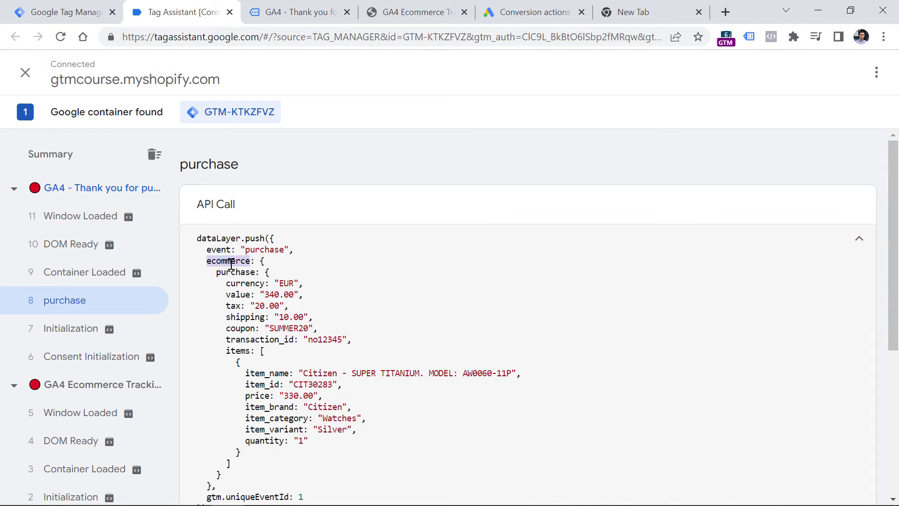
double_click(236, 272)
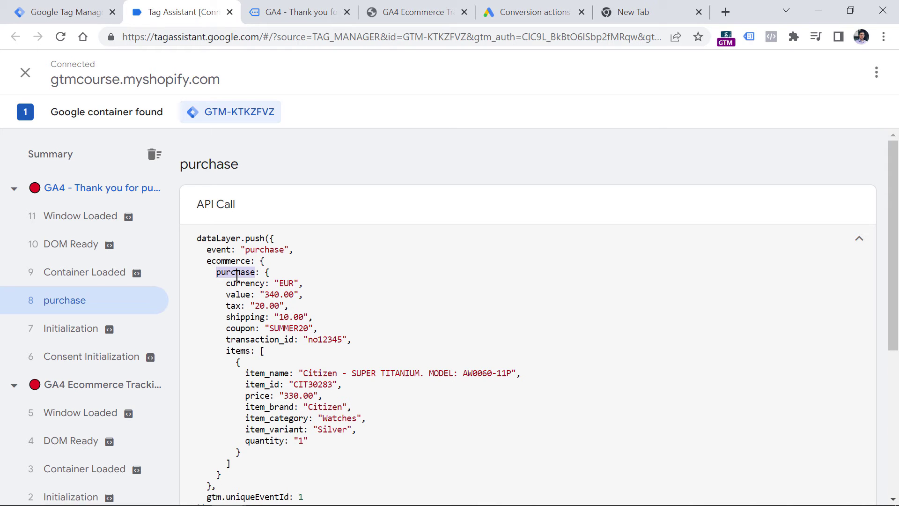
double_click(241, 295)
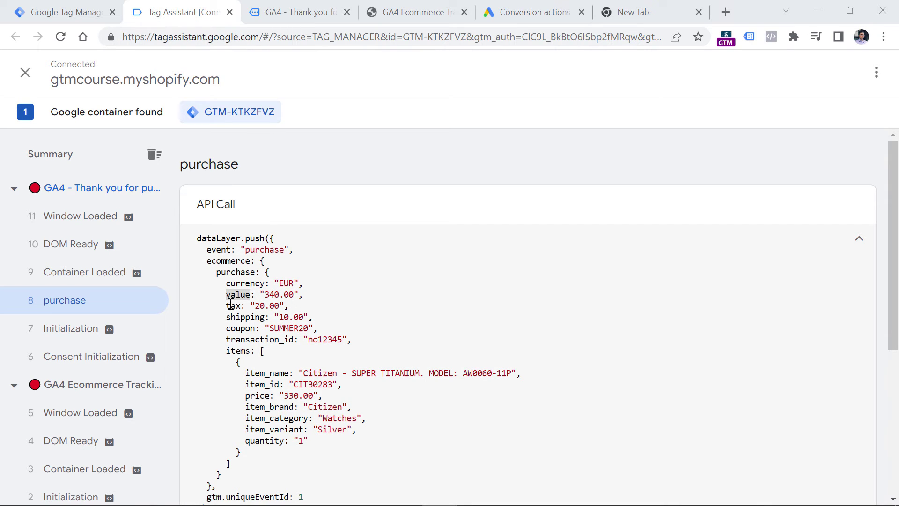
key("ctrl+1")
type("ecommerce.purchase.value")
- Name the variable "dlv - ecommerce.purchase.value" and save it into the Conversion Value field
key("ctrl+a")
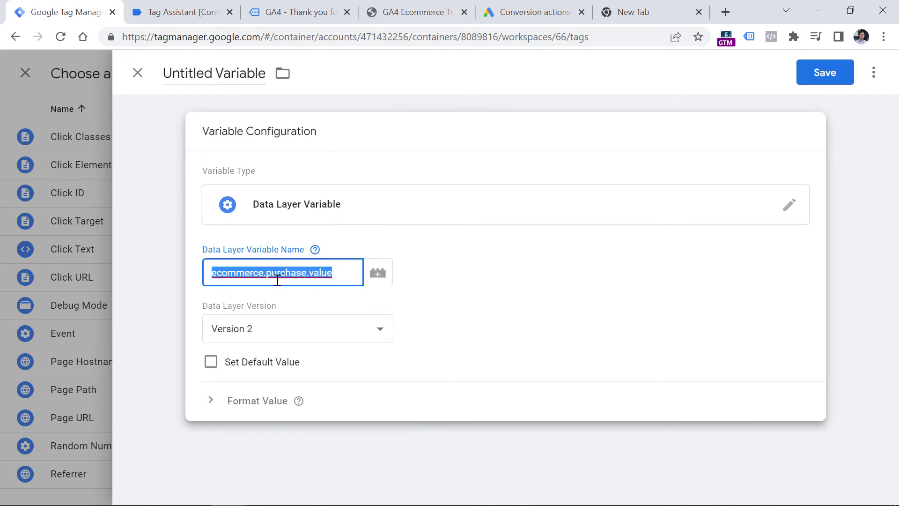
key("ctrl+c")
left_click(227, 71)
key("ctrl+a")
type("dlv -")
key("ctrl+v")
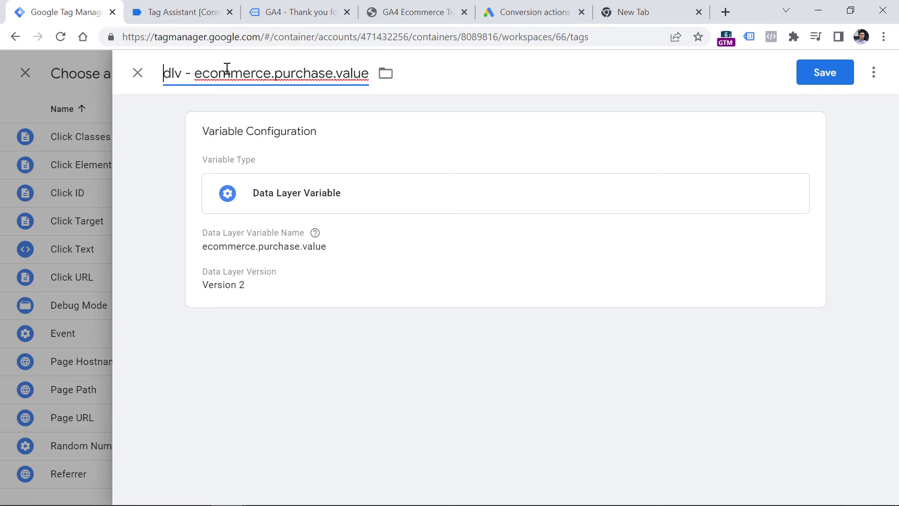
left_click(828, 75)
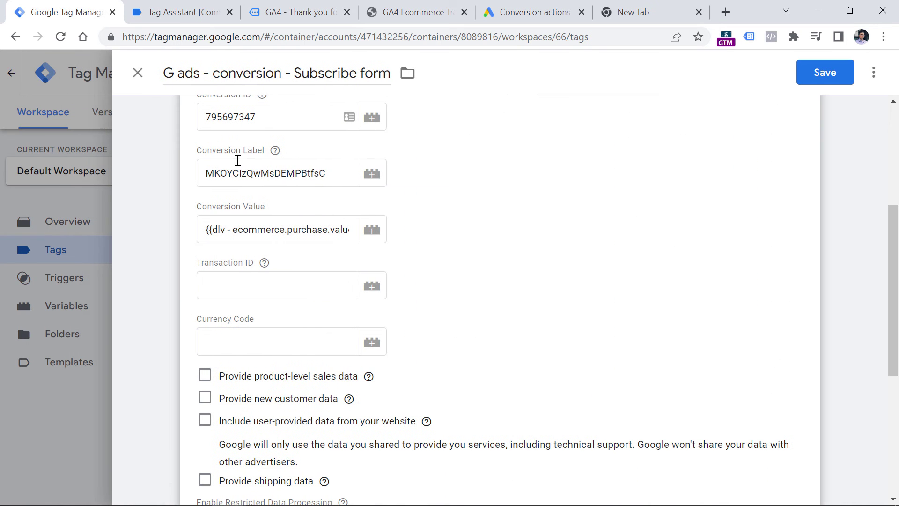
- Create a Data Layer Variable for the Transaction ID field with the Data Layer Variable Name ecommerce.purchase.transaction_id
left_click(245, 285)
left_click(397, 285)
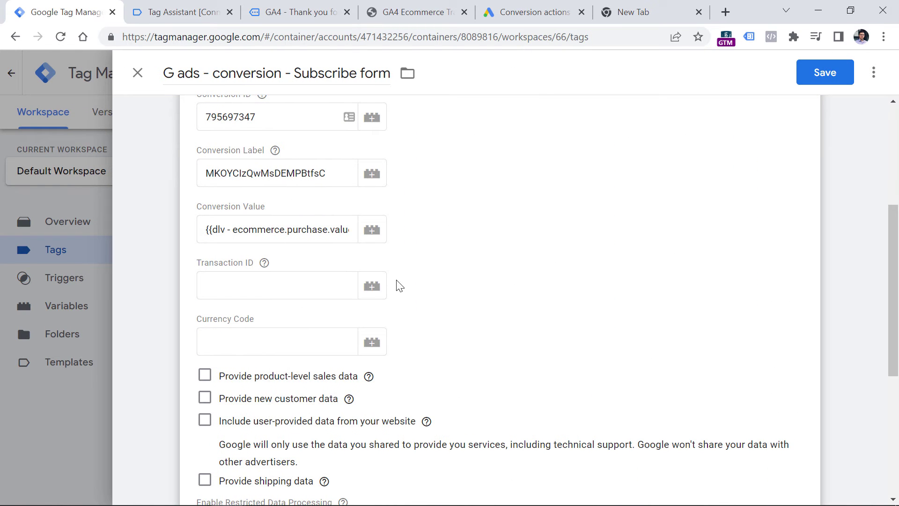
left_click(372, 288)
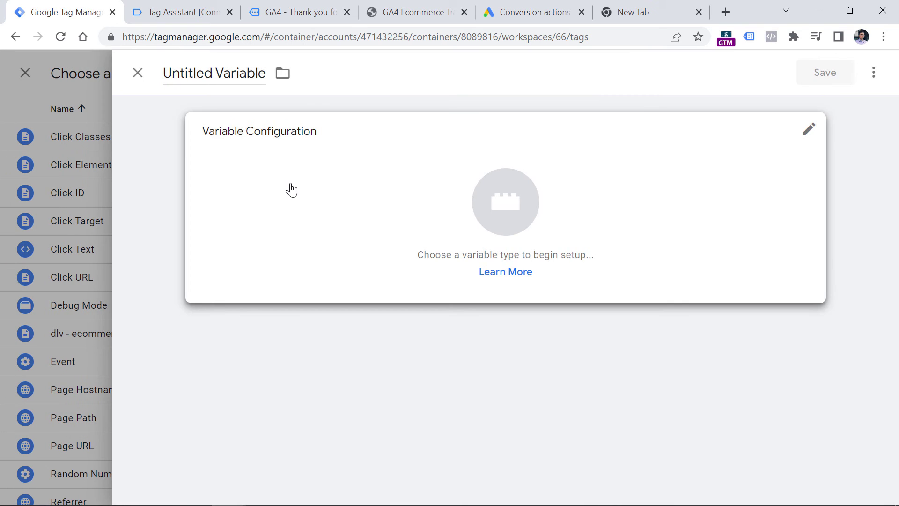
left_click(292, 176)
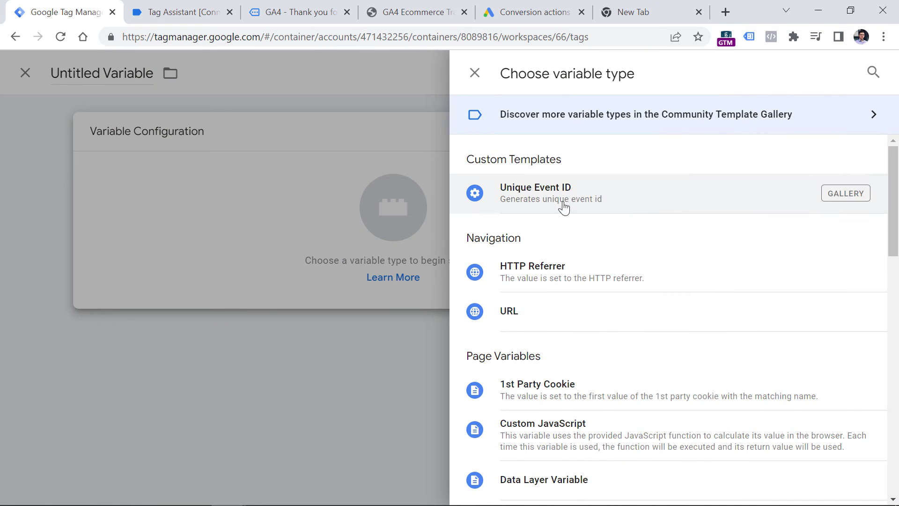
scroll(559, 225, "down", 5)
left_click(558, 248)
key("ctrl+Tab")
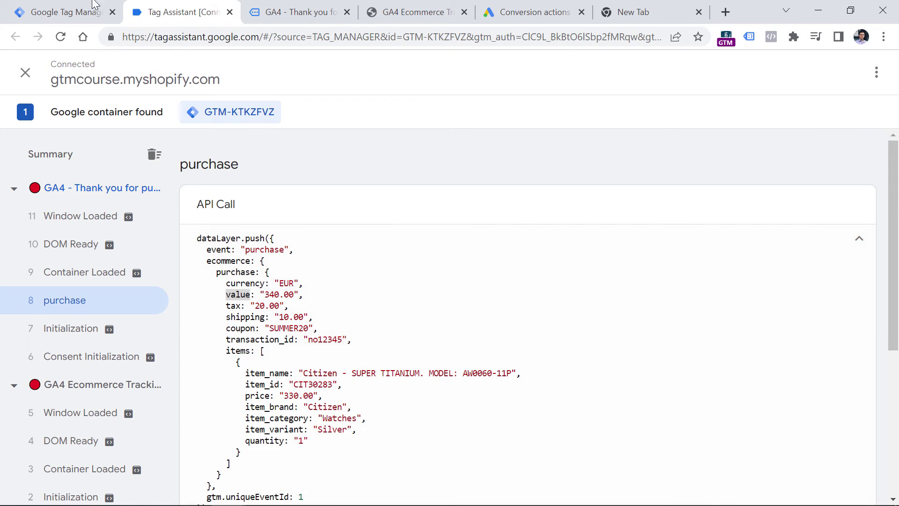
key("ctrl+shift+Tab")
type("ecommerce.pur")
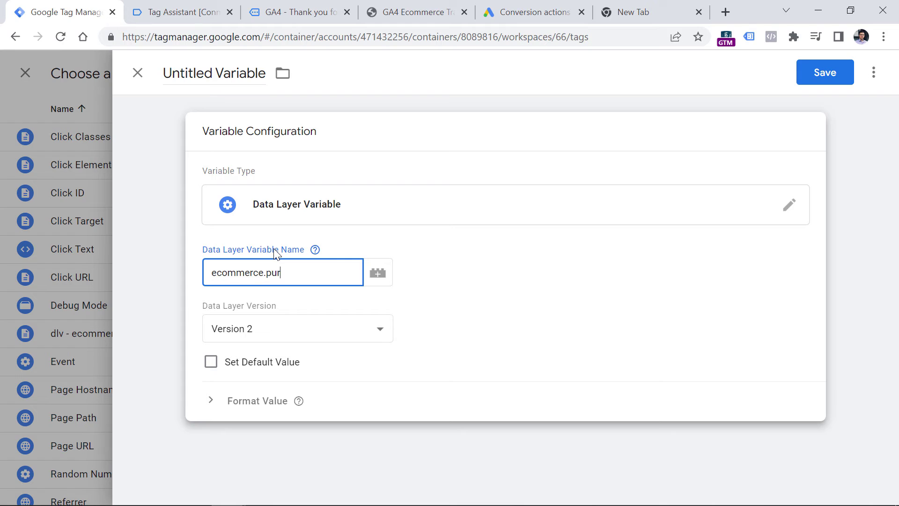
type("chase.transaction_id")
- Name the variable "dlv - ecommerce.purchase.transaction_id" and save it into the Transaction ID field
left_click(211, 70)
type("dlv")
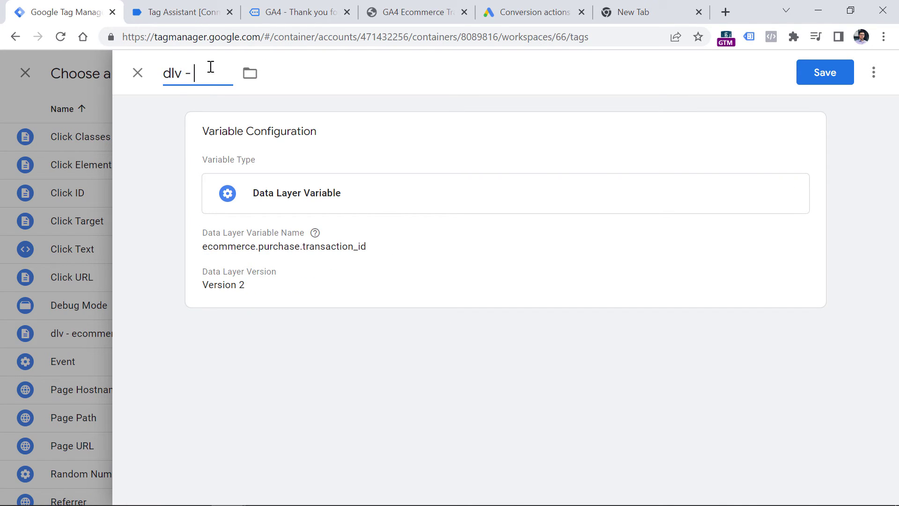
type(" -")
key("ctrl+v")
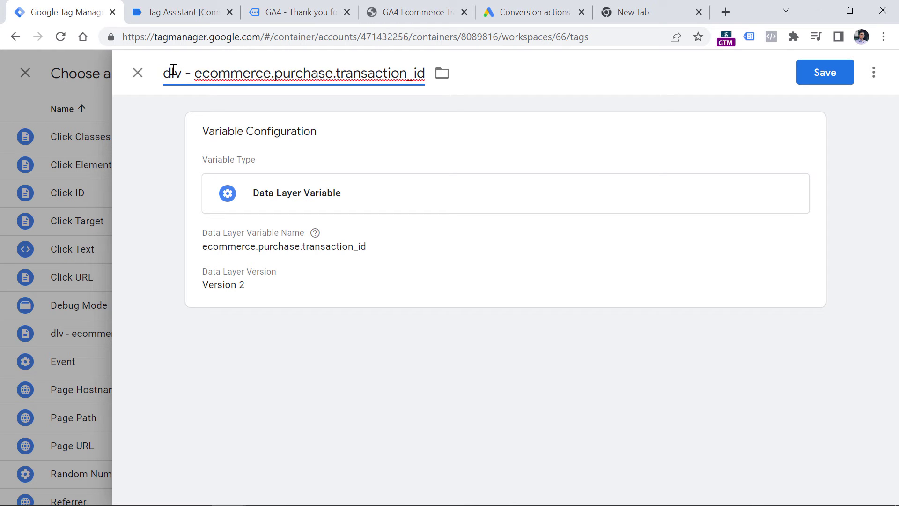
left_click(831, 80)
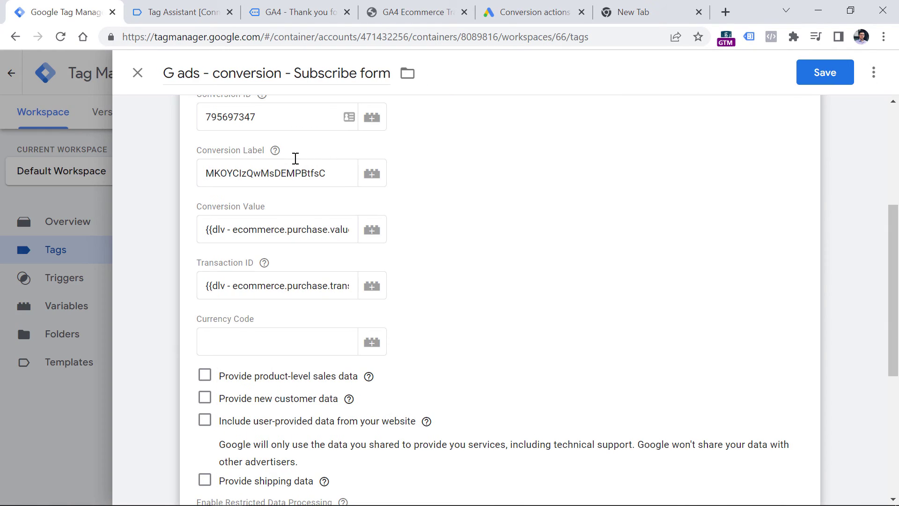
left_click(283, 340)
type("EUR")
key("ctrl+a")
key("BackSpace")
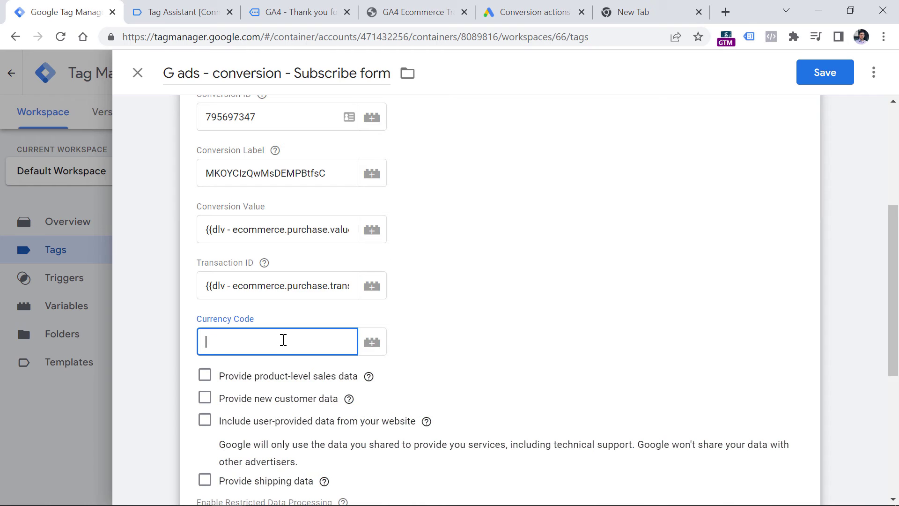
- Create a Data Layer Variable for the Currency Code field with the Data Layer Variable Name ecommerce.purchase.currency and open its title for editing
key("ctrl+Tab")
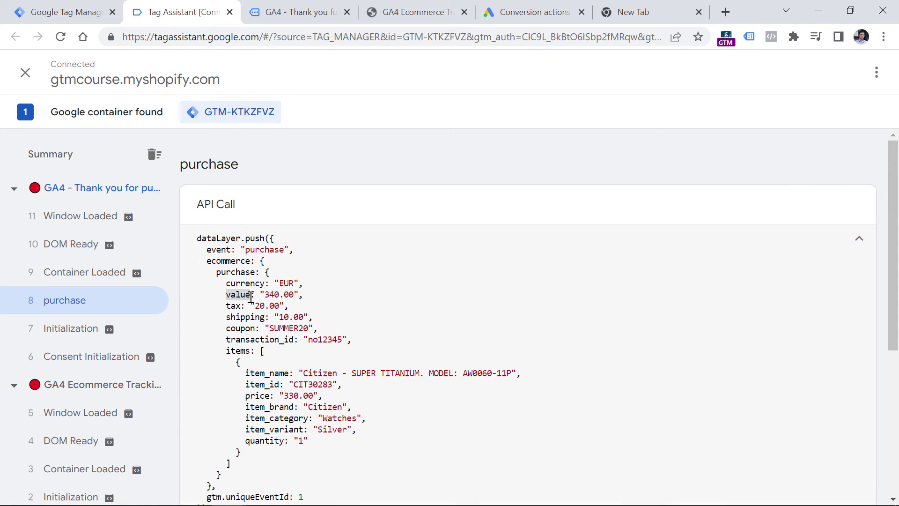
left_click_drag(233, 285, 304, 285)
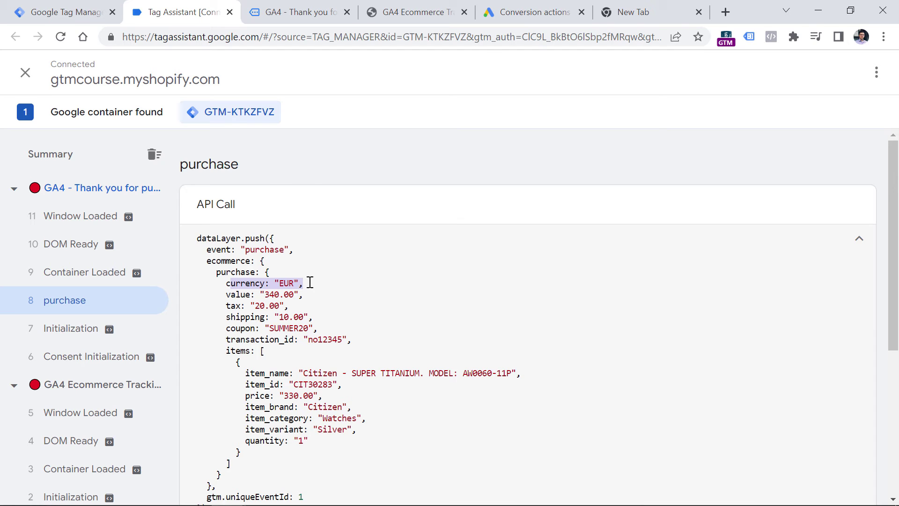
key("ctrl+shift+Tab")
left_click(377, 348)
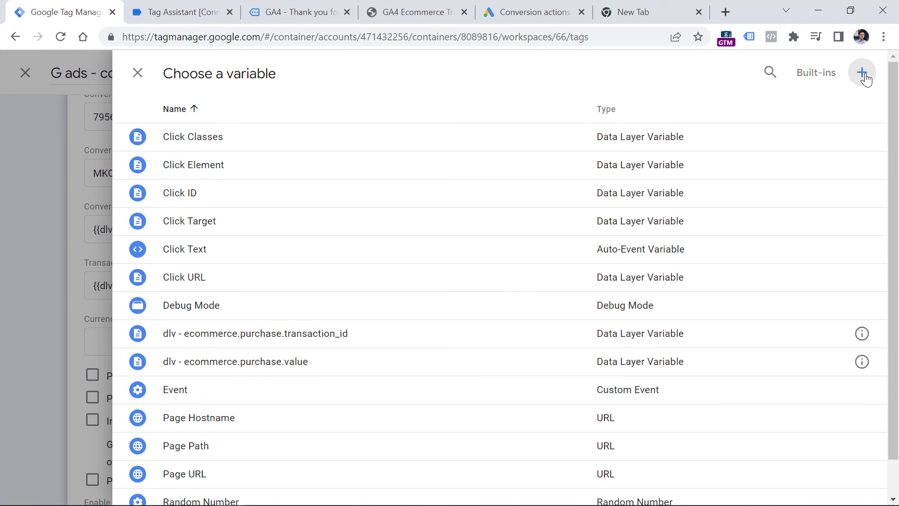
left_click(864, 75)
left_click(283, 203)
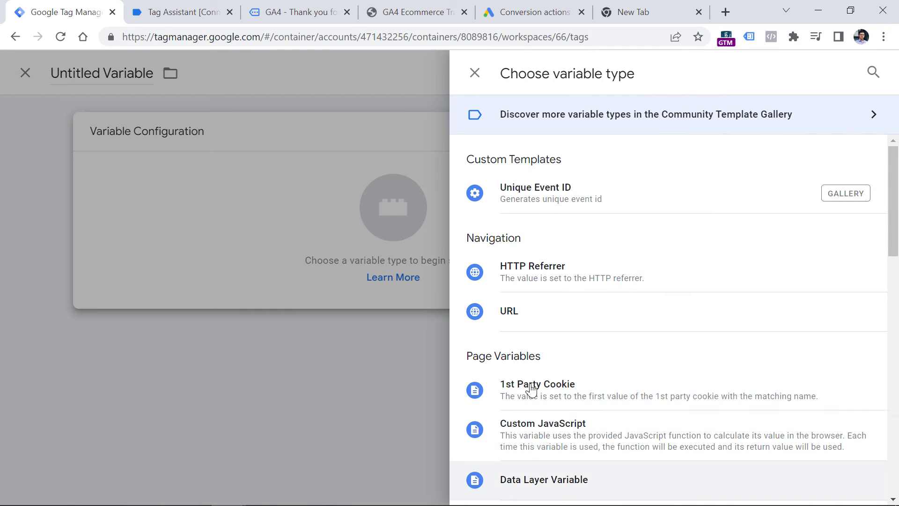
left_click(543, 482)
type("ecommerce.purchase.currency")
key("ctrl+a")
left_click(221, 73)
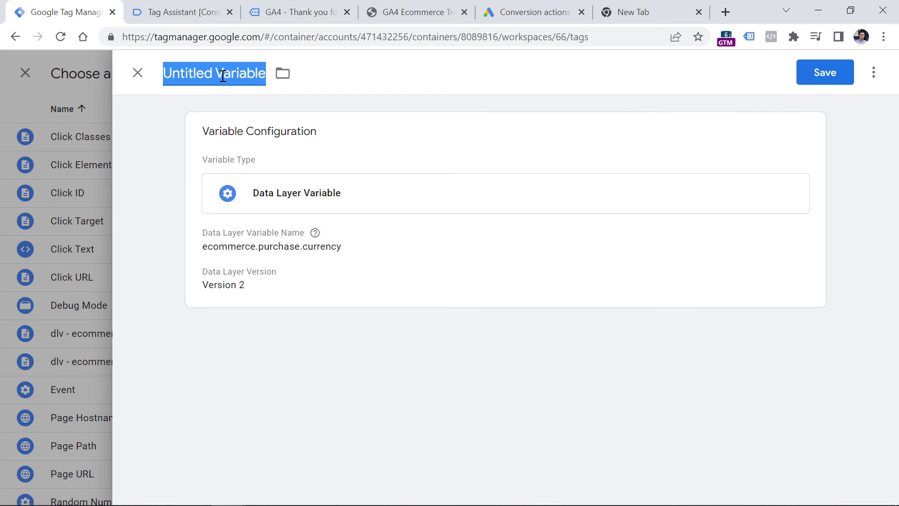
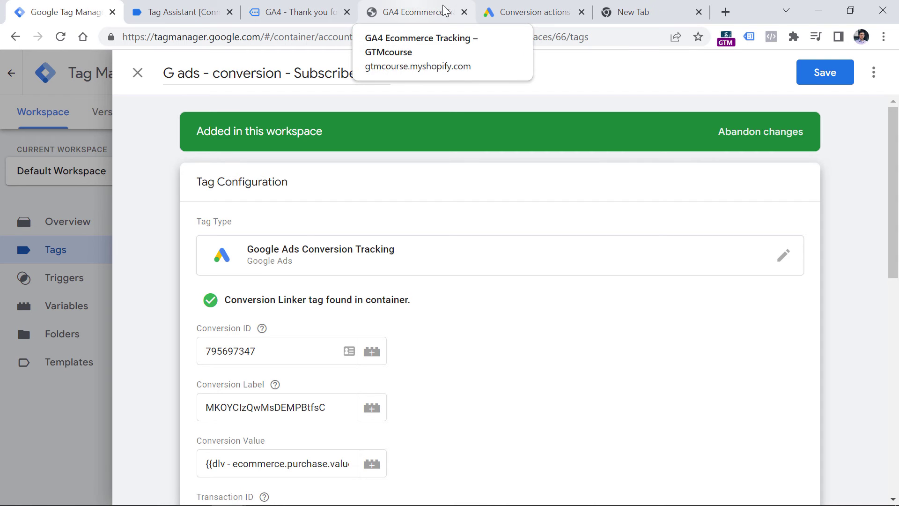
- Switch to Google Ads and start a new conversion action that tracks actions on the website
left_click(529, 12)
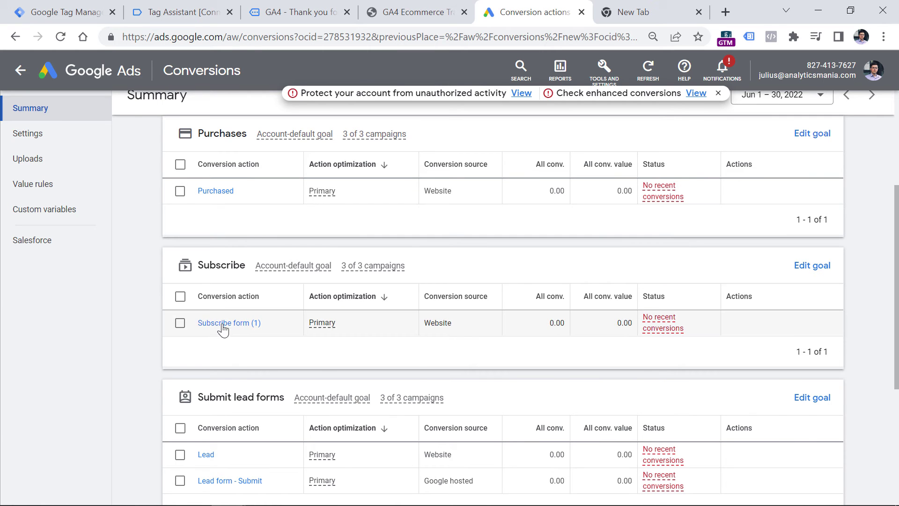
scroll(293, 153, "up", 4)
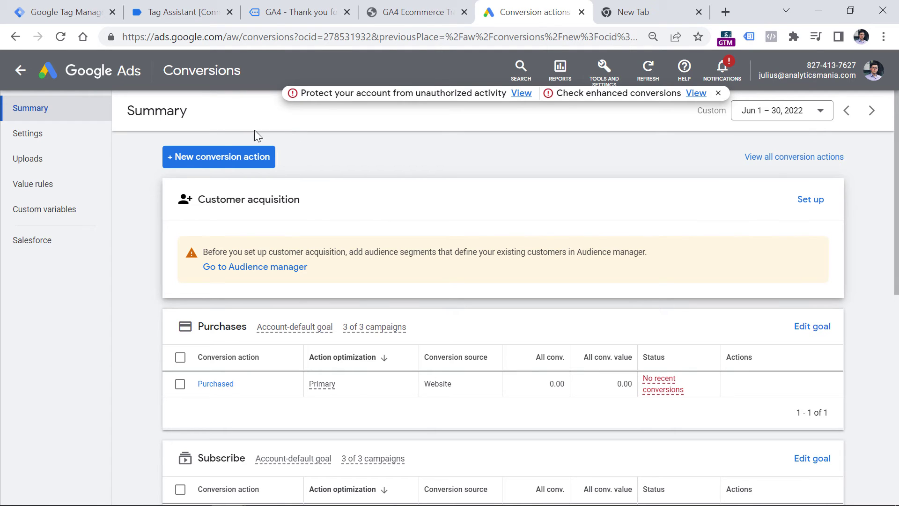
left_click(222, 164)
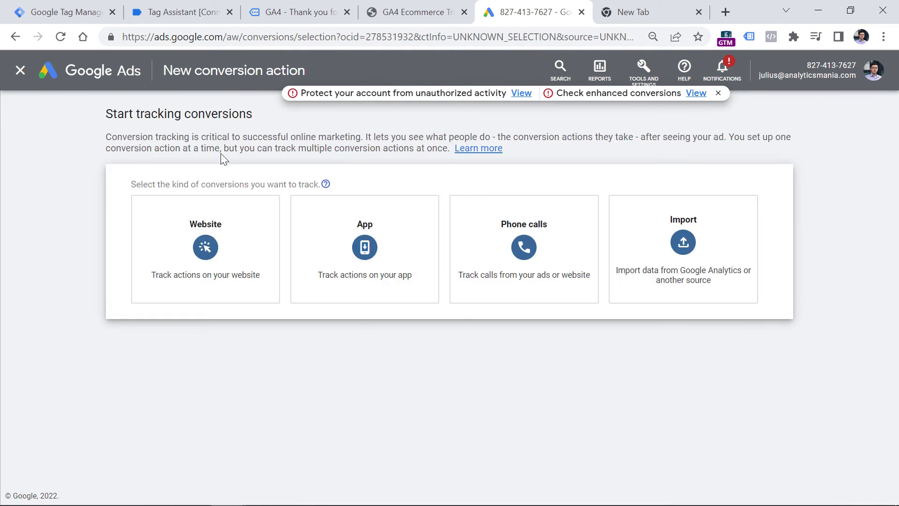
left_click(235, 243)
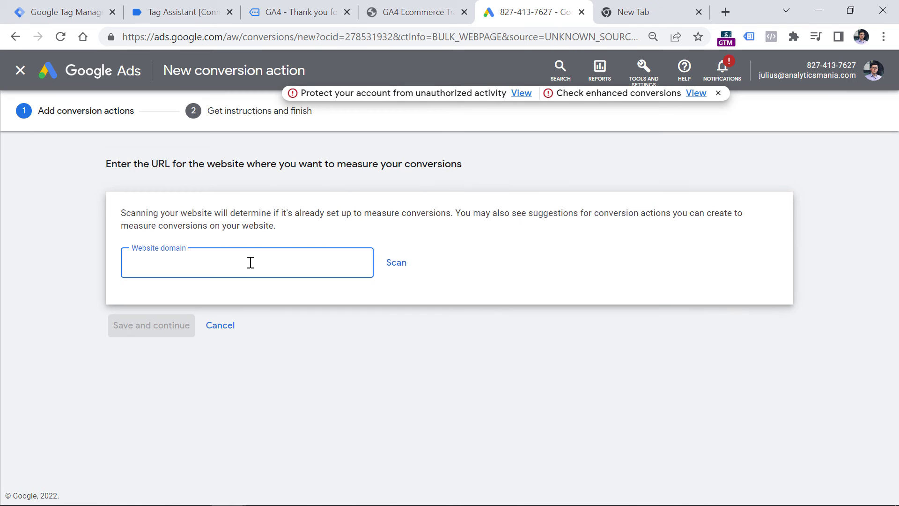
left_click(407, 9)
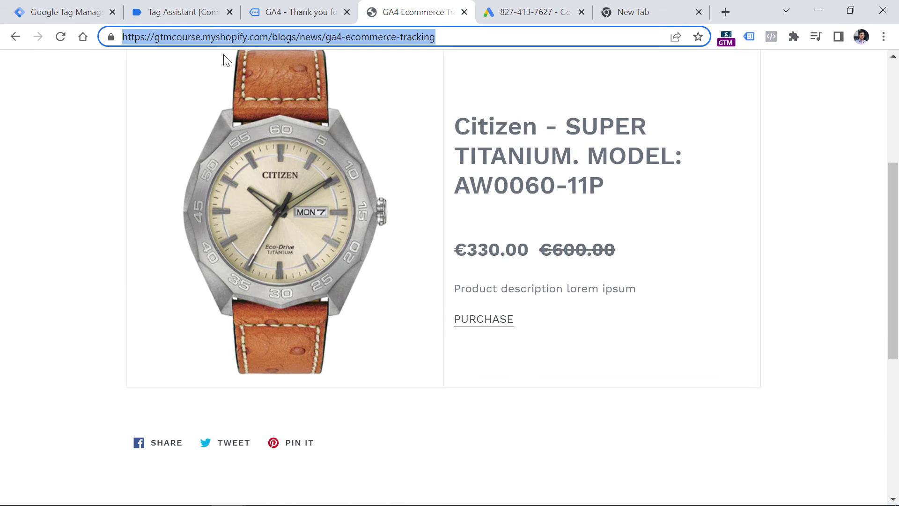
left_click(271, 36)
left_click_drag(271, 36, 112, 37)
left_click(169, 6)
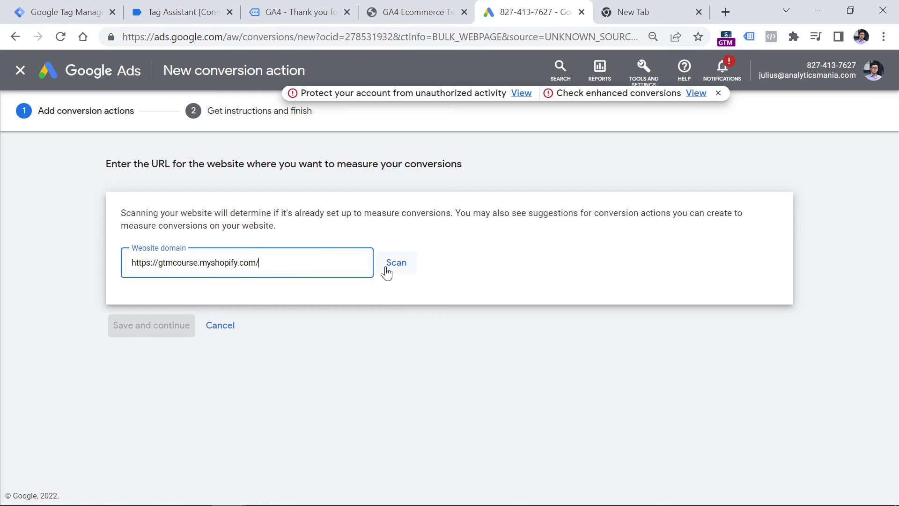
- Scan the website and manually add a conversion action with the goal category Purchase
left_click(387, 272)
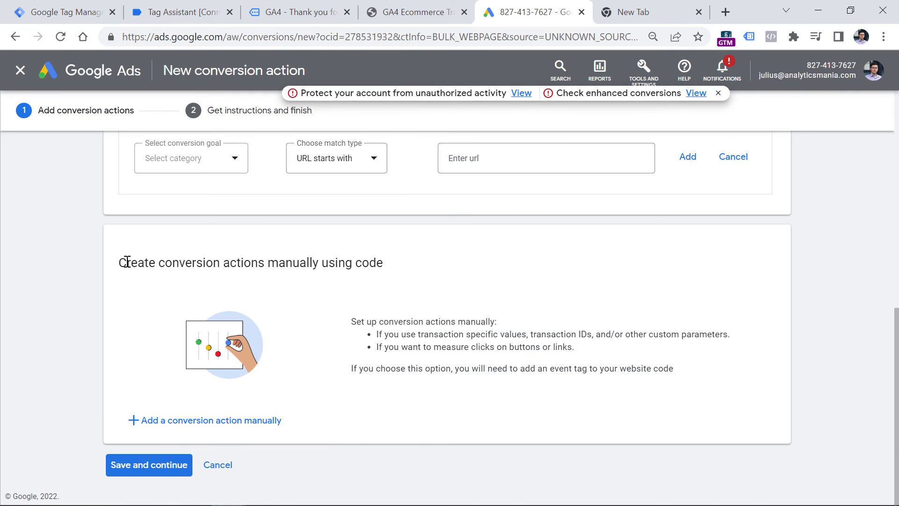
left_click(212, 420)
left_click(433, 239)
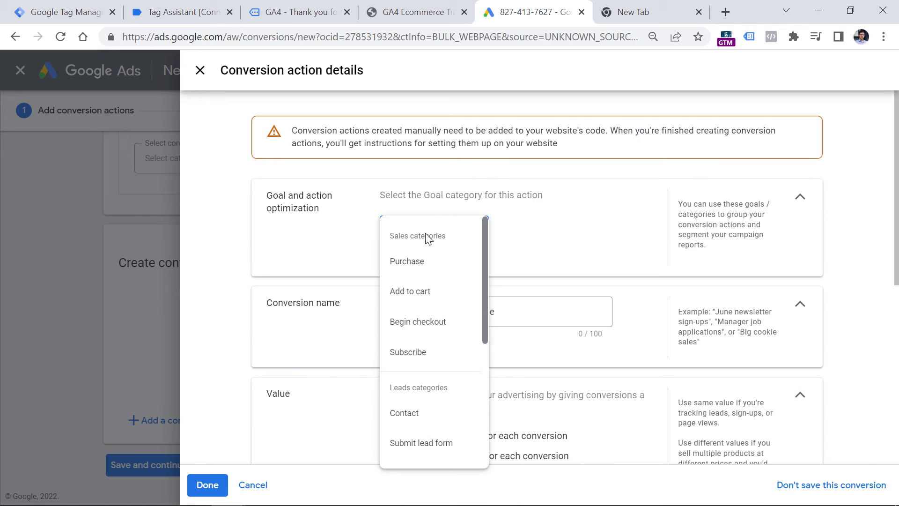
left_click(423, 261)
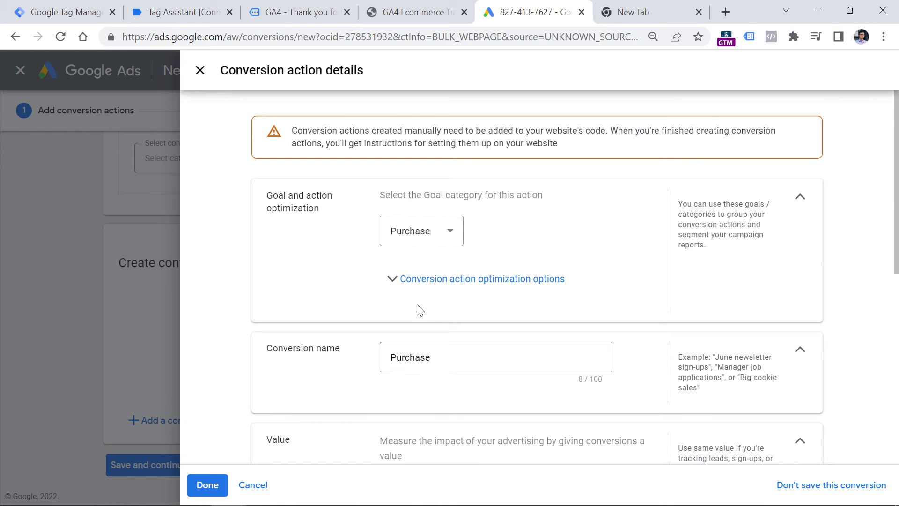
- Set the Purchase conversion action to use different values for each conversion and finish its details
scroll(416, 308, "down", 5)
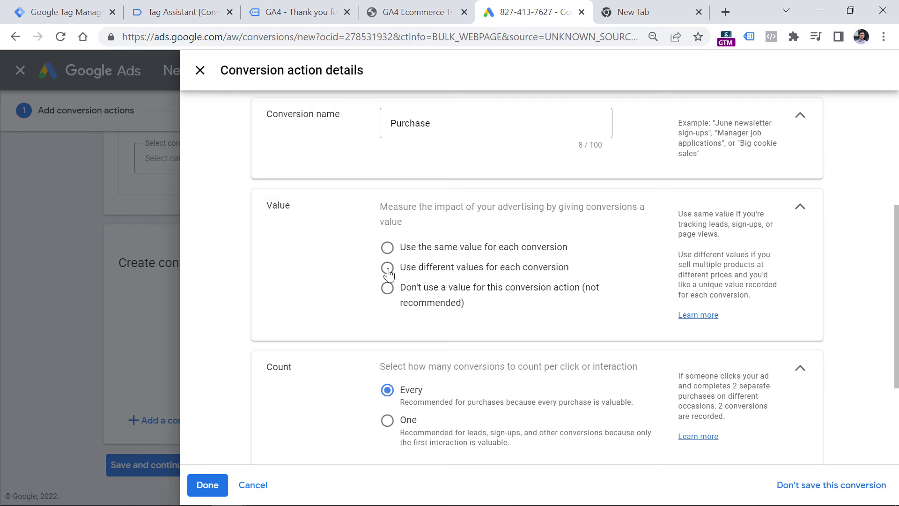
left_click(89, 12)
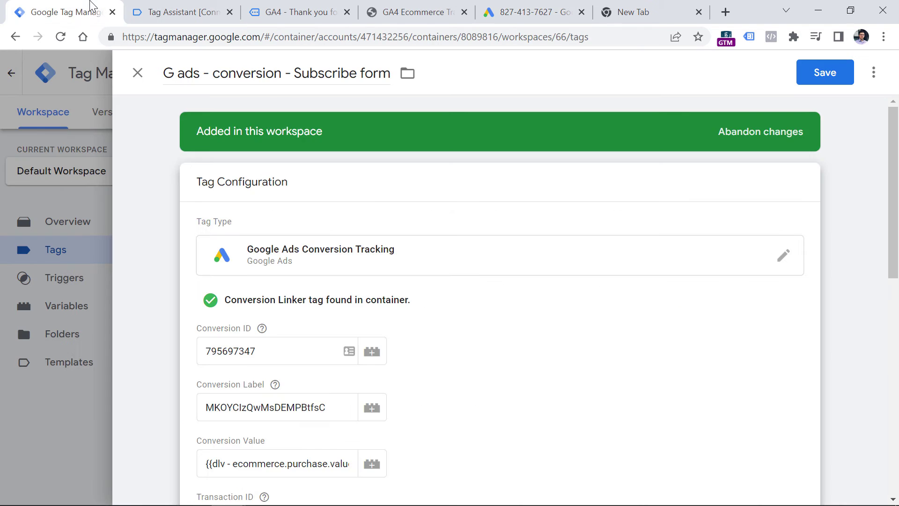
scroll(276, 323, "down", 5)
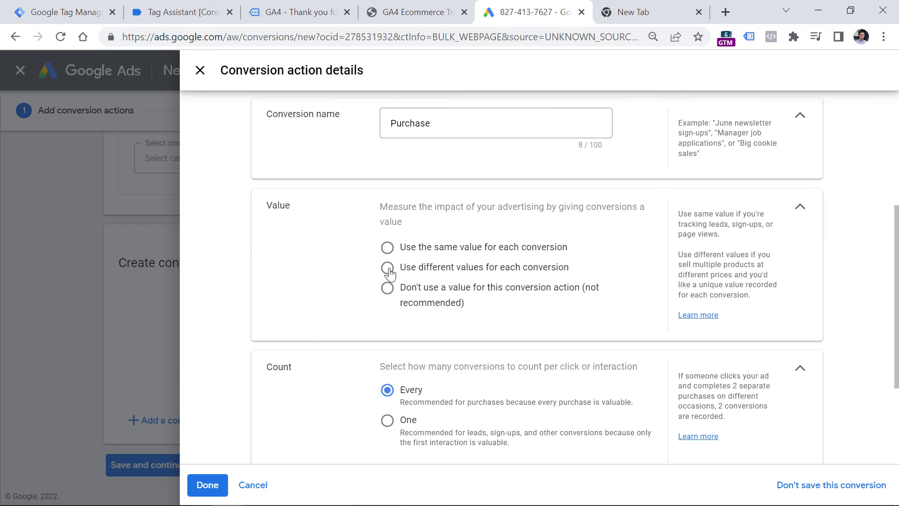
left_click(387, 268)
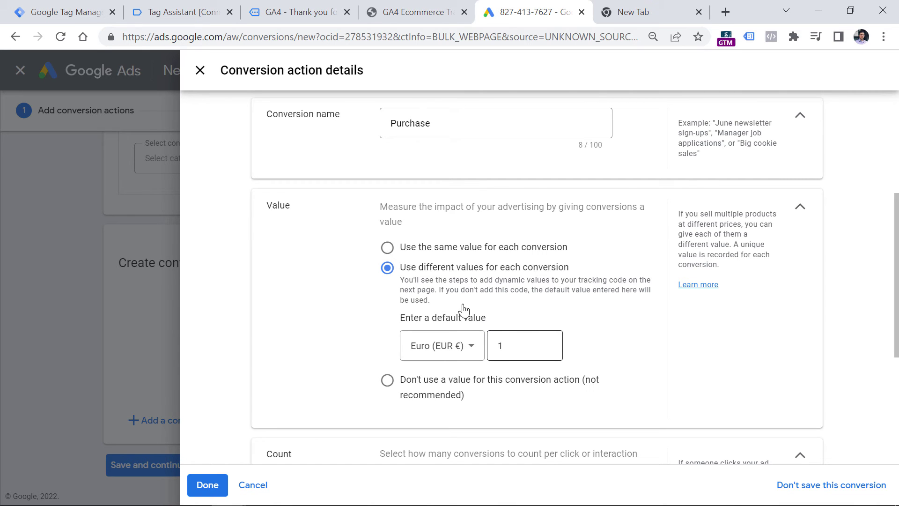
scroll(280, 221, "down", 5)
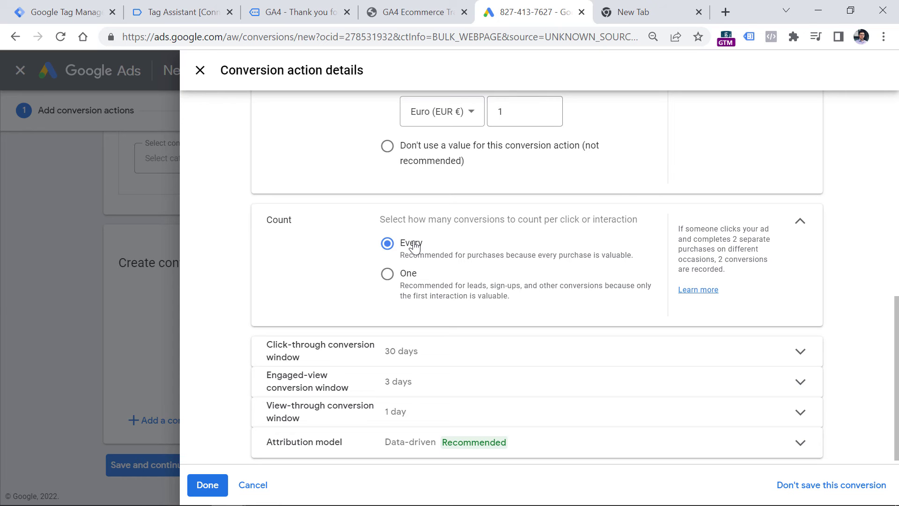
scroll(374, 305, "down", 1)
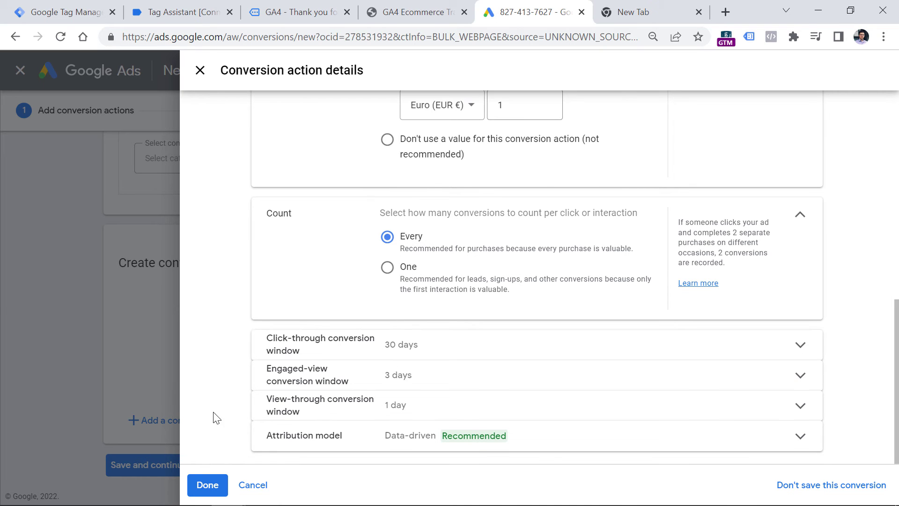
left_click(208, 485)
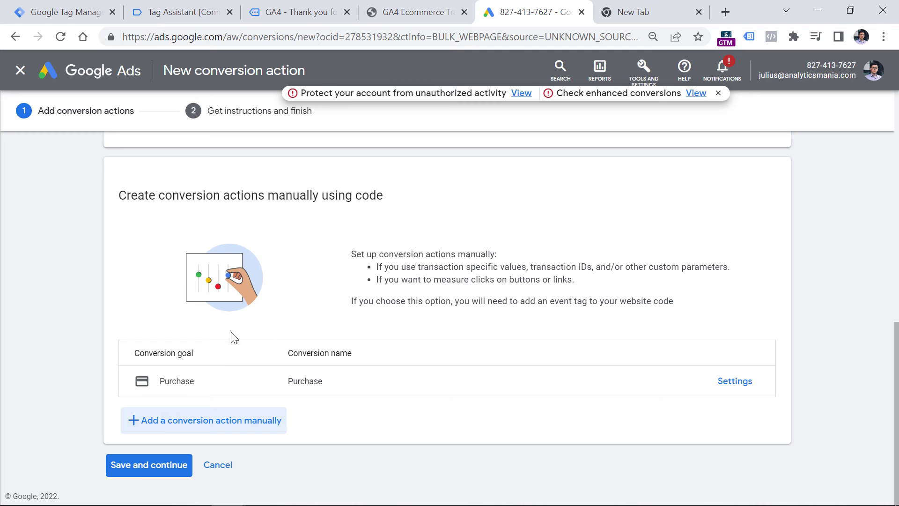
- Save the conversion action, open its Google Tag Manager instructions and compare the Conversion ID with the one in the Tag Manager tag
left_click(150, 465)
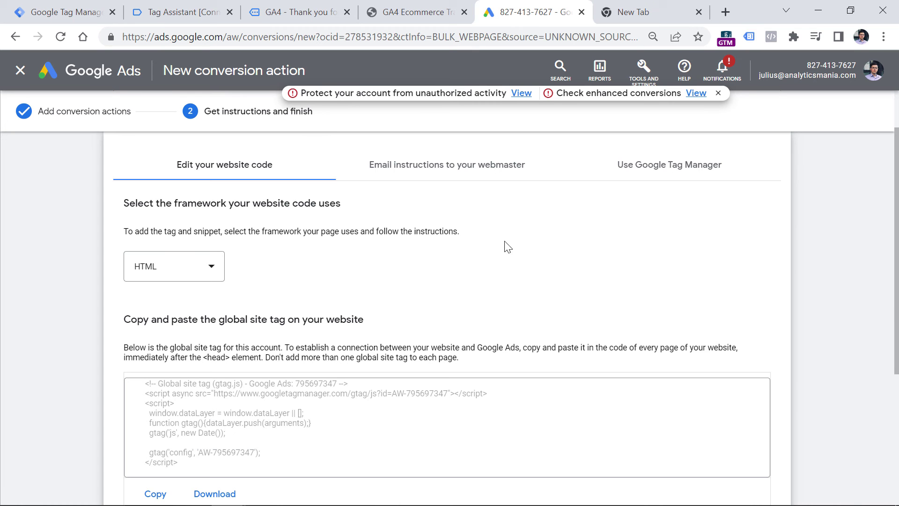
left_click(675, 168)
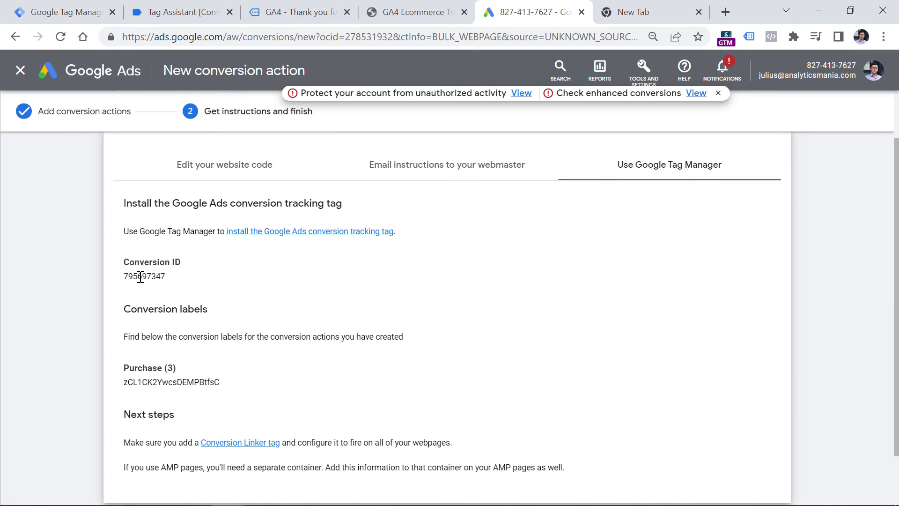
key("ctrl+1")
scroll(302, 137, "up", 5)
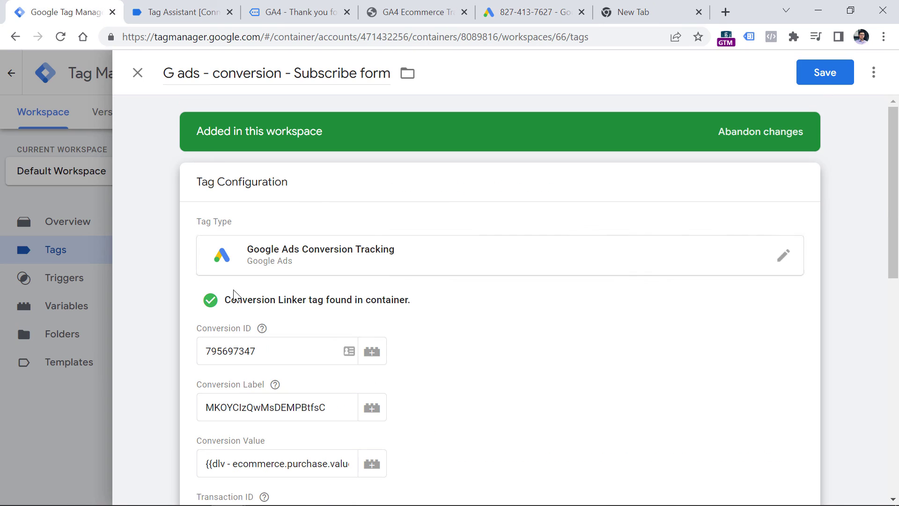
double_click(211, 358)
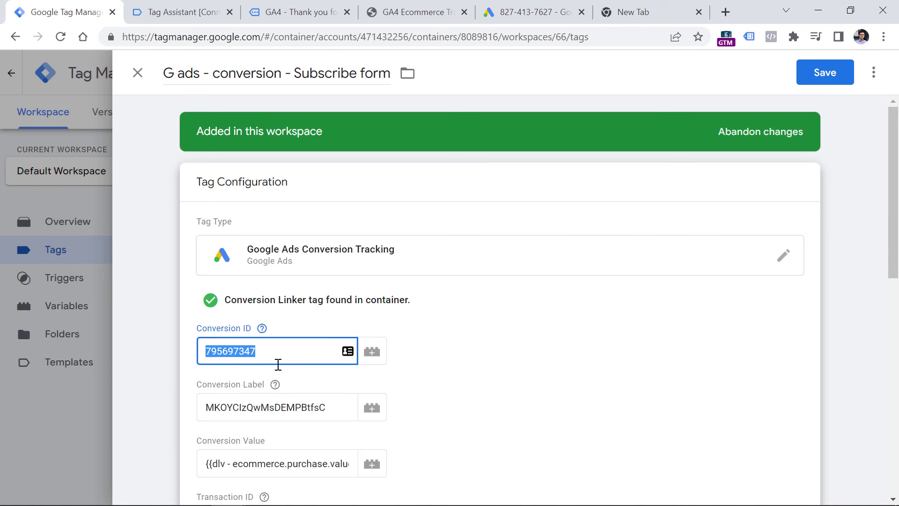
- Copy the Purchase conversion label from Google Ads into the Conversion Label field of the Tag Manager tag and save the tag
left_click(530, 11)
double_click(171, 383)
left_click(35, 9)
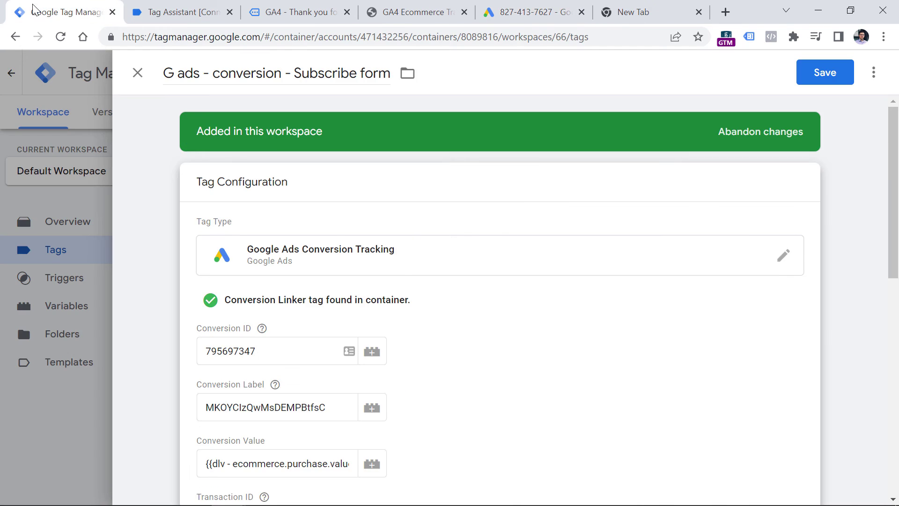
double_click(265, 407)
key("ctrl+v")
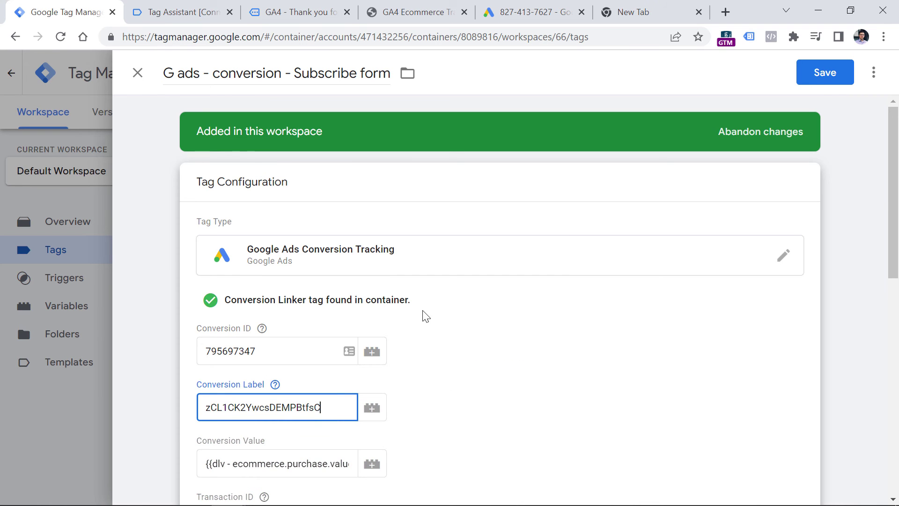
scroll(425, 316, "down", 5)
left_click(824, 73)
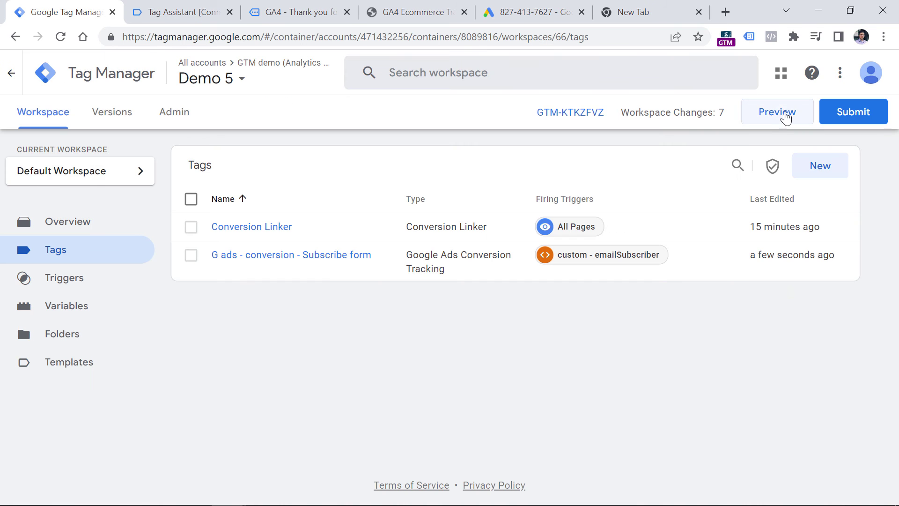
- Preview the container, make a test purchase of the Citizen watch in the shop and inspect the purchase event in Tag Assistant
left_click(785, 118)
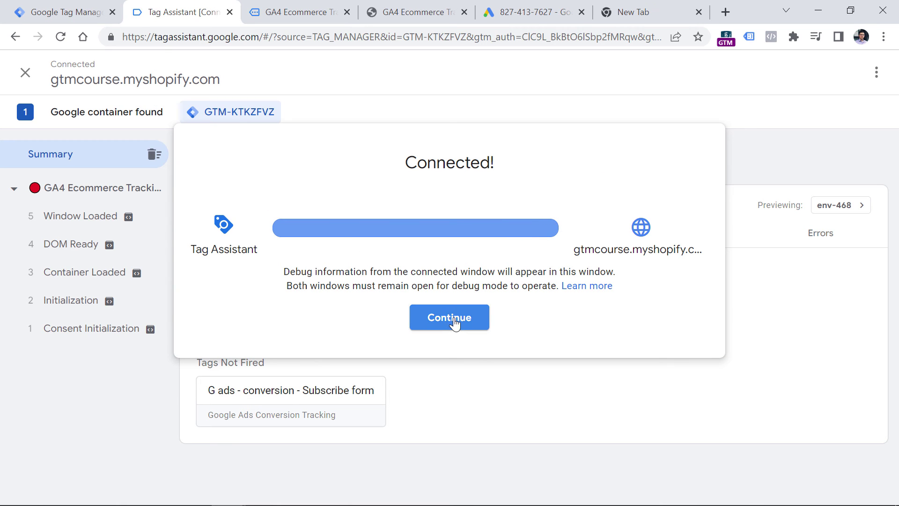
left_click(450, 317)
left_click(300, 12)
scroll(396, 212, "down", 5)
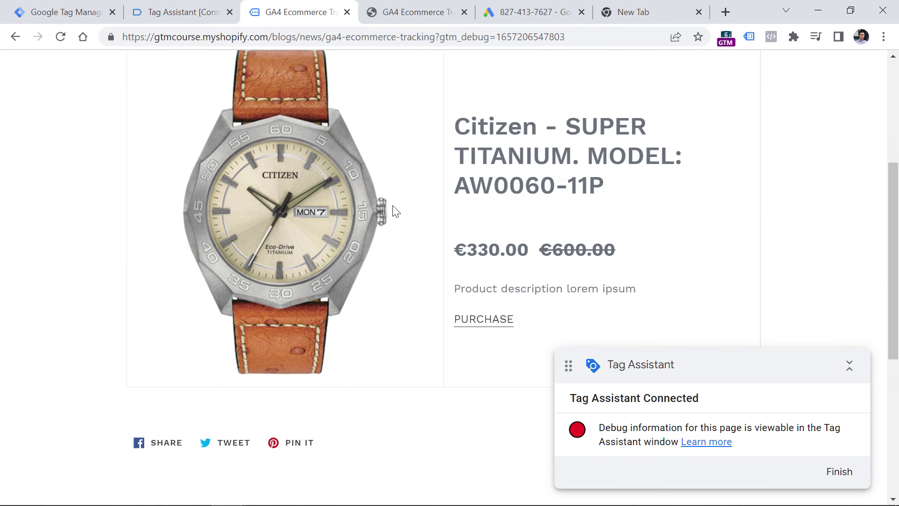
left_click(482, 320)
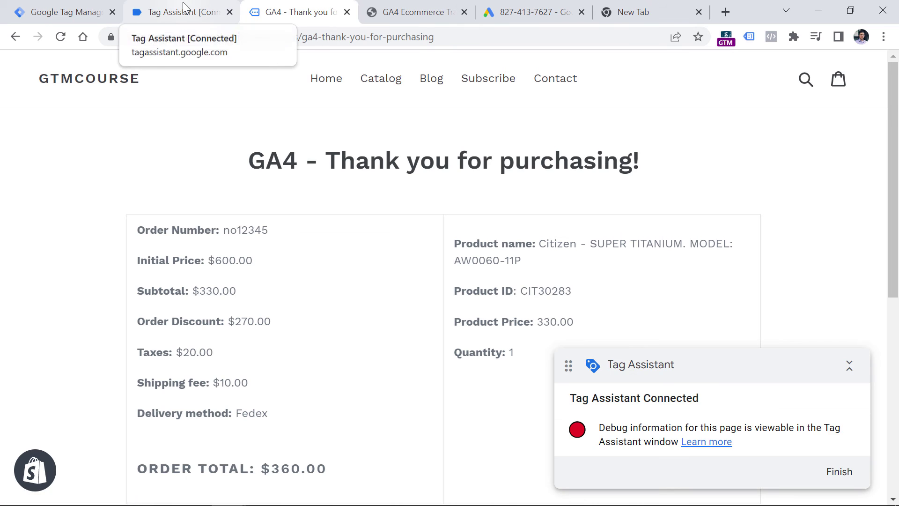
left_click(184, 9)
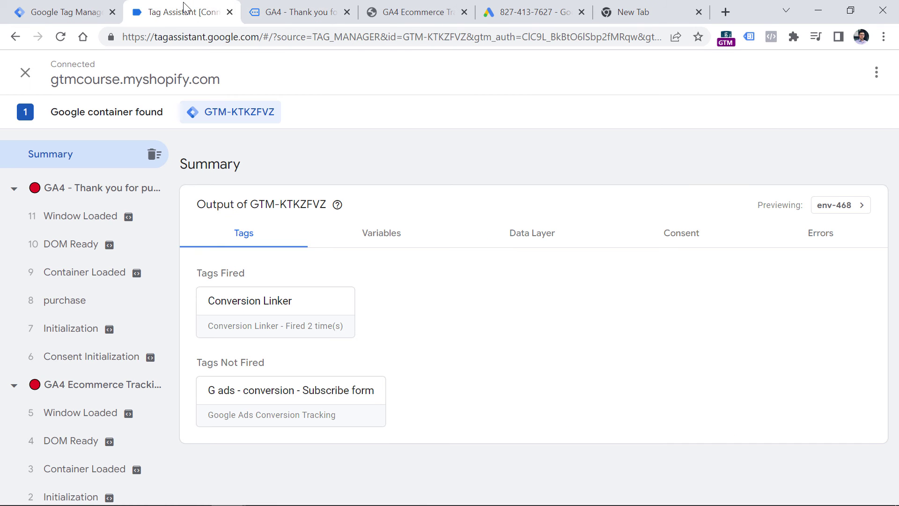
left_click(68, 308)
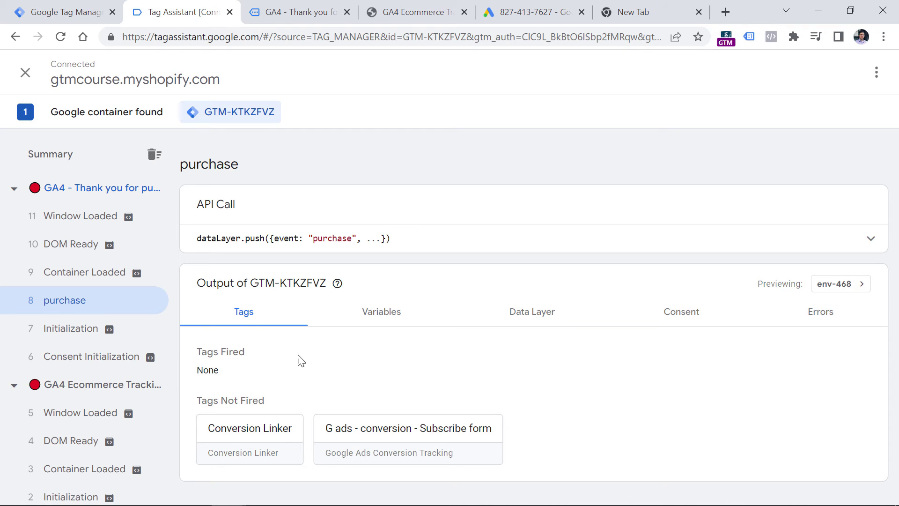
- In Google Tag Manager, open the "G ads - conversion - Subscribe form" tag and rename it "G ads - conversion - purchase"
left_click(71, 9)
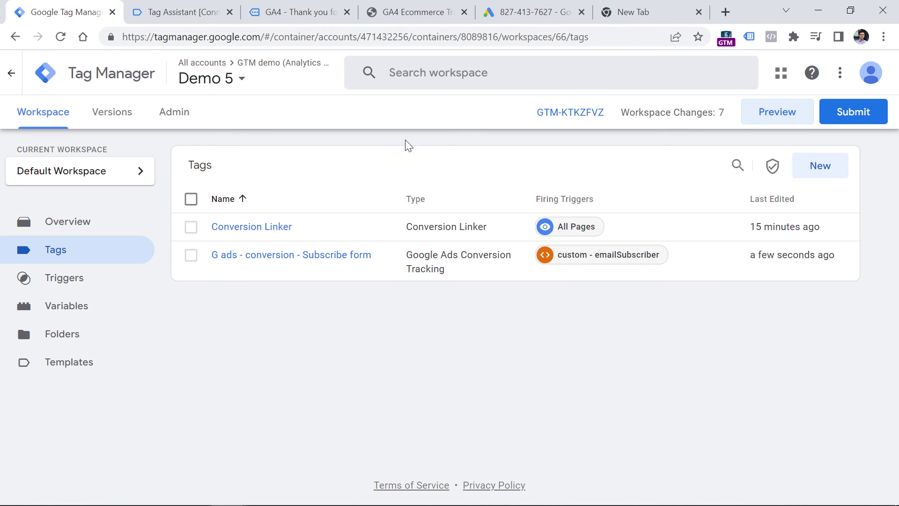
left_click(284, 262)
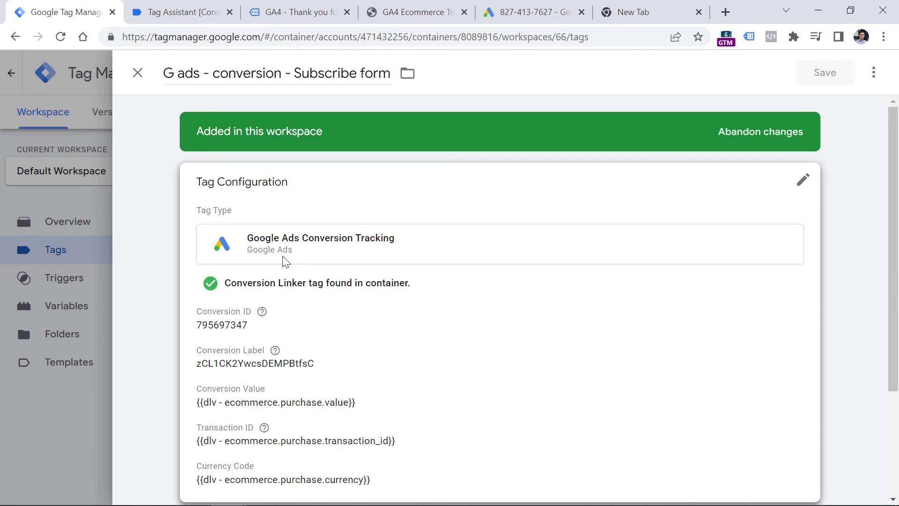
double_click(329, 73)
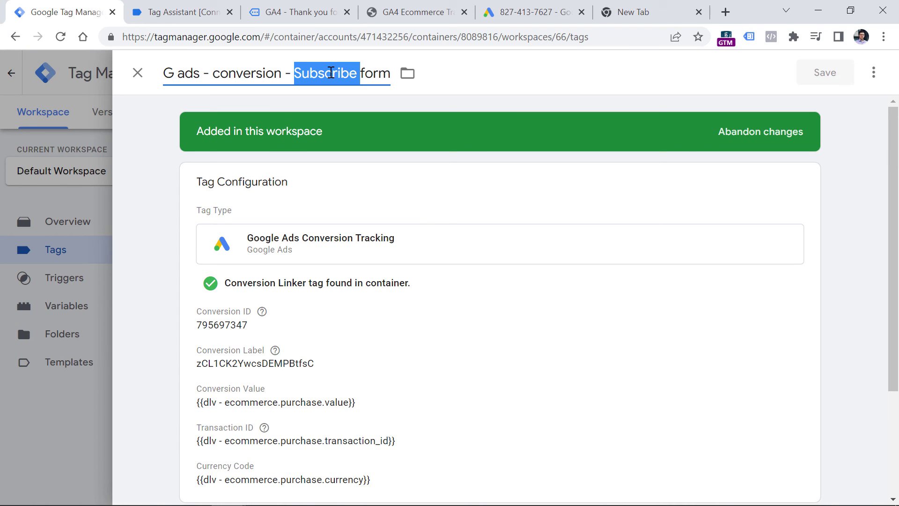
type("purchase")
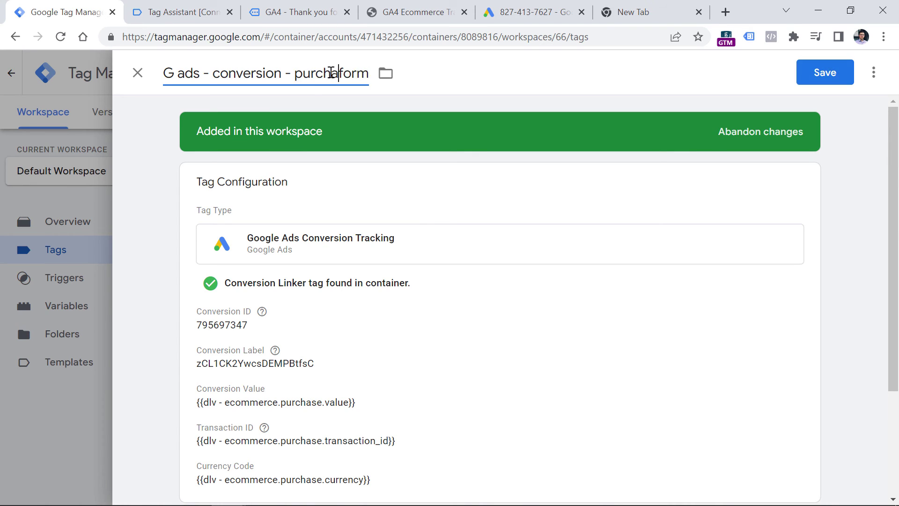
key("Delete")
key("Delete")
key("Delete")
key("Delete")
key("Delete")
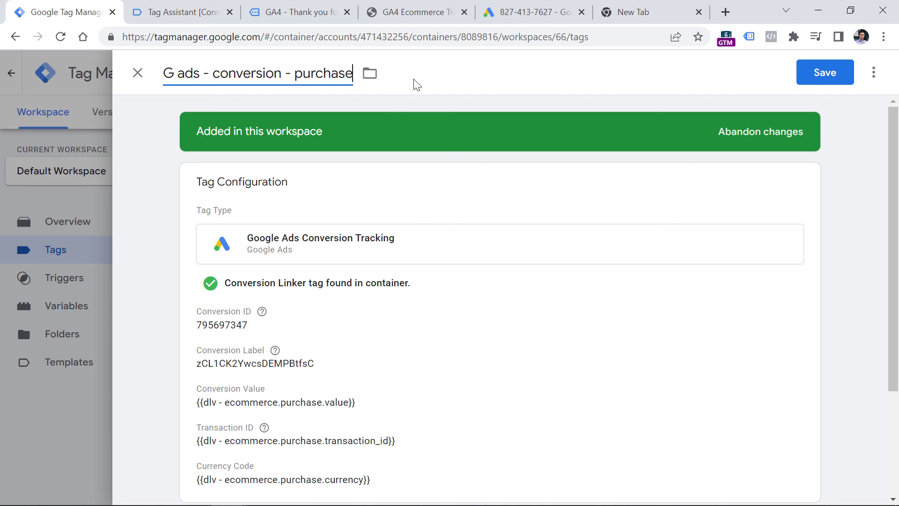
- Set the firing trigger's event name to purchase, rename the trigger "custom - purchase" and save it
scroll(373, 201, "down", 3)
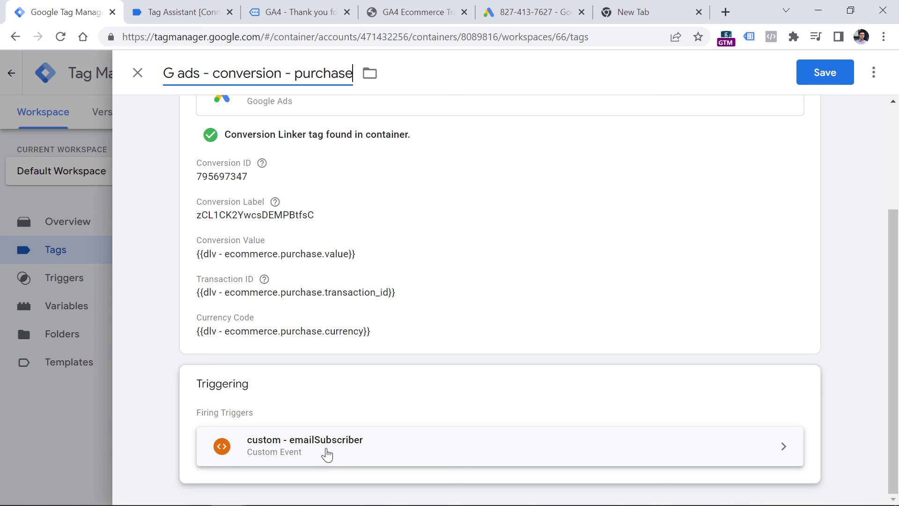
left_click(308, 452)
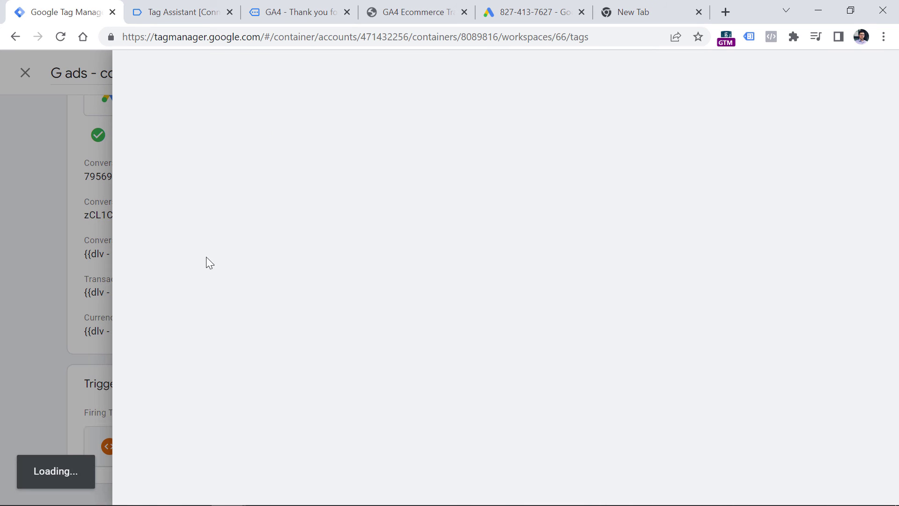
double_click(270, 315)
type("purchase")
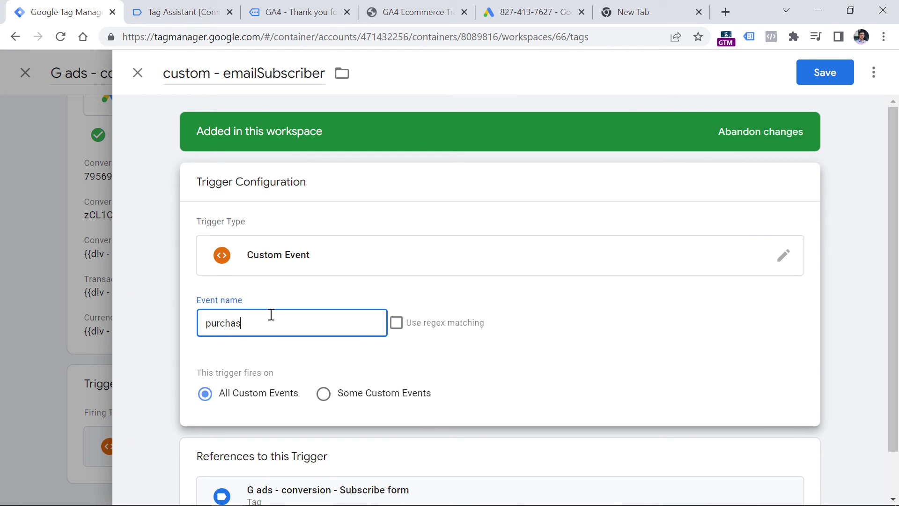
double_click(267, 75)
type("purchase")
left_click(829, 80)
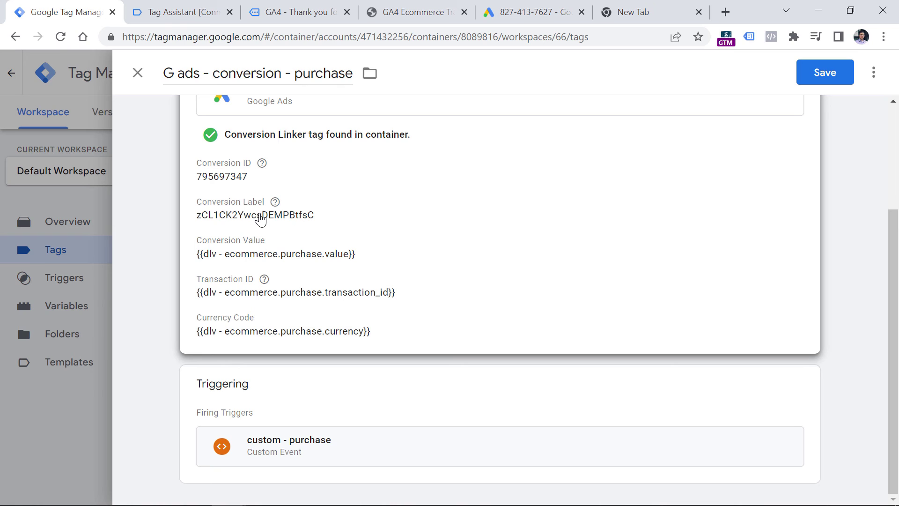
- Save the purchase conversion tag and restart preview mode on the shop's GA4 Ecommerce Tracking page
scroll(316, 162, "up", 3)
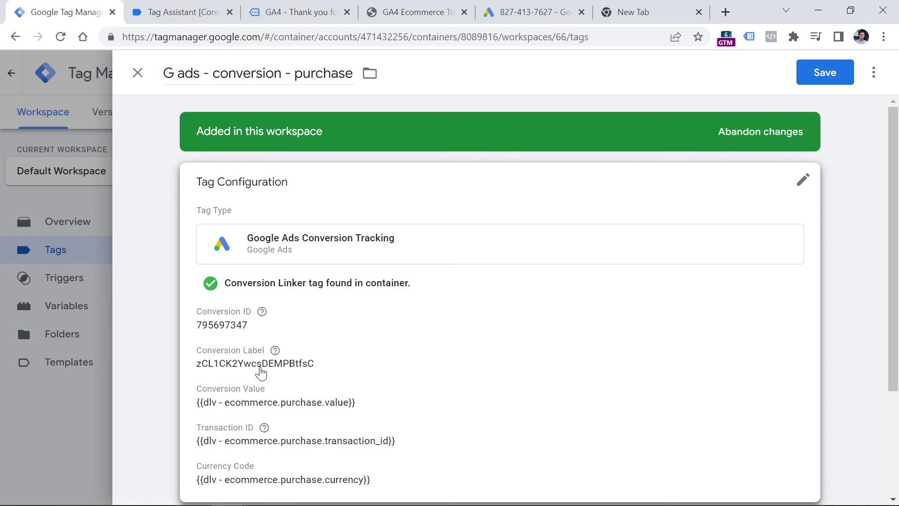
left_click(826, 73)
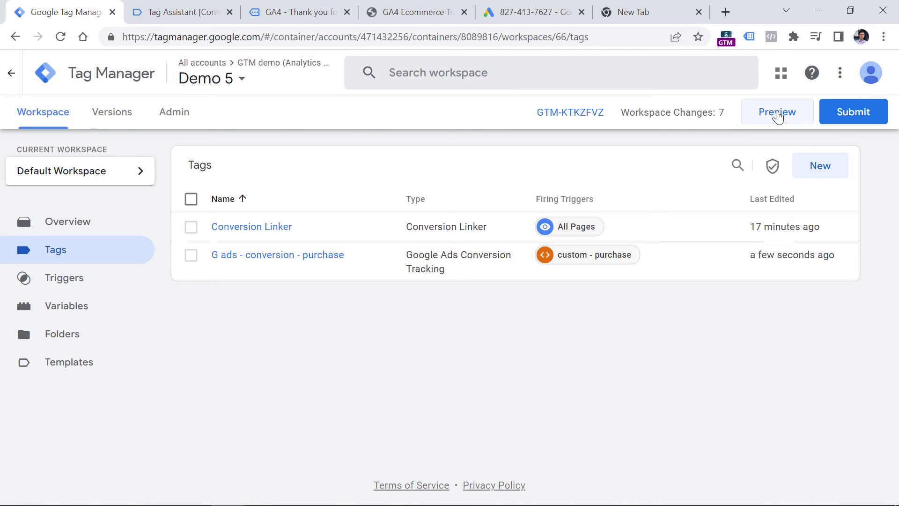
left_click(777, 114)
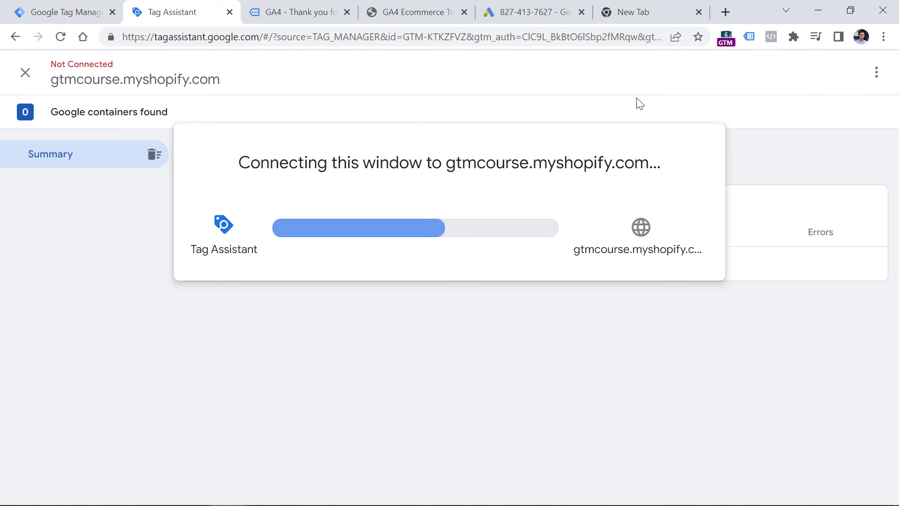
left_click(452, 318)
key("ctrl+Tab")
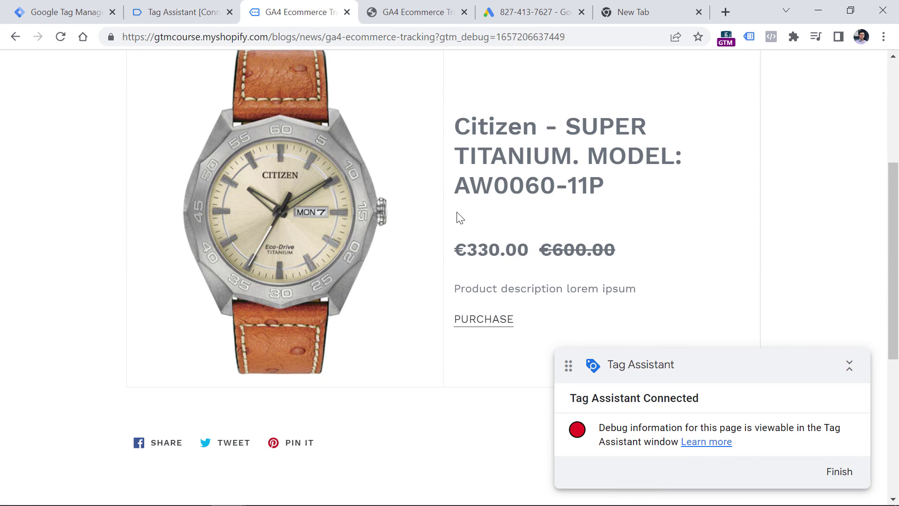
- Make a test purchase of the Citizen watch and check in Tag Assistant which tags fired on the purchase event
left_click(485, 320)
key("ctrl+shift+Tab")
left_click(69, 302)
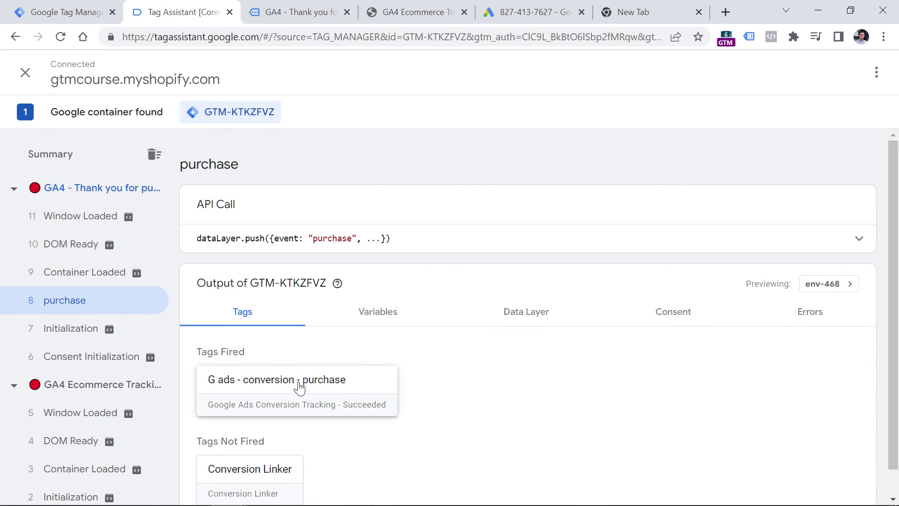
- Enable Tag Assistant Legacy on the shop's thank-you page, reload the page and bring up its tag analysis
left_click(296, 4)
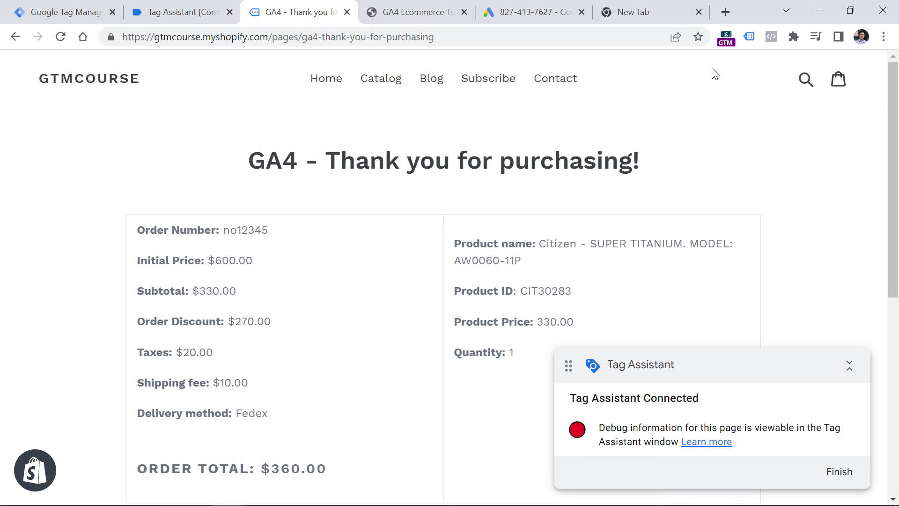
left_click(750, 38)
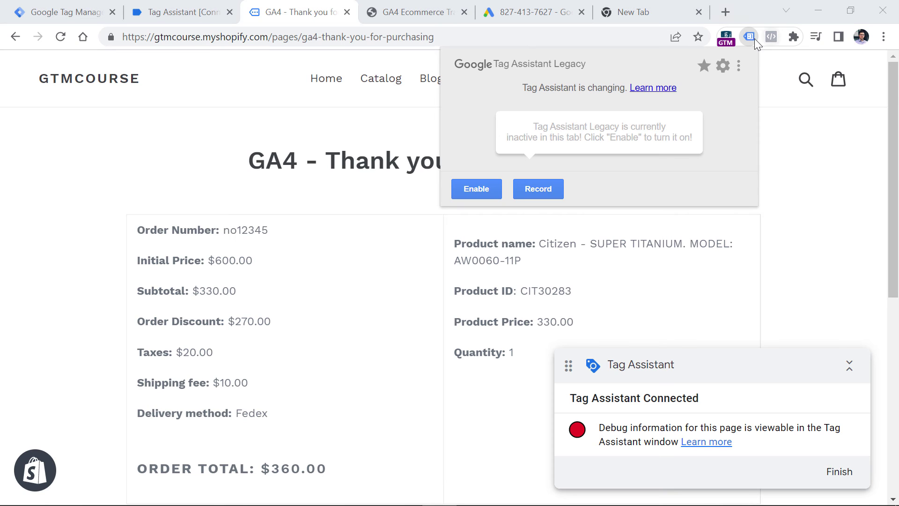
left_click(482, 199)
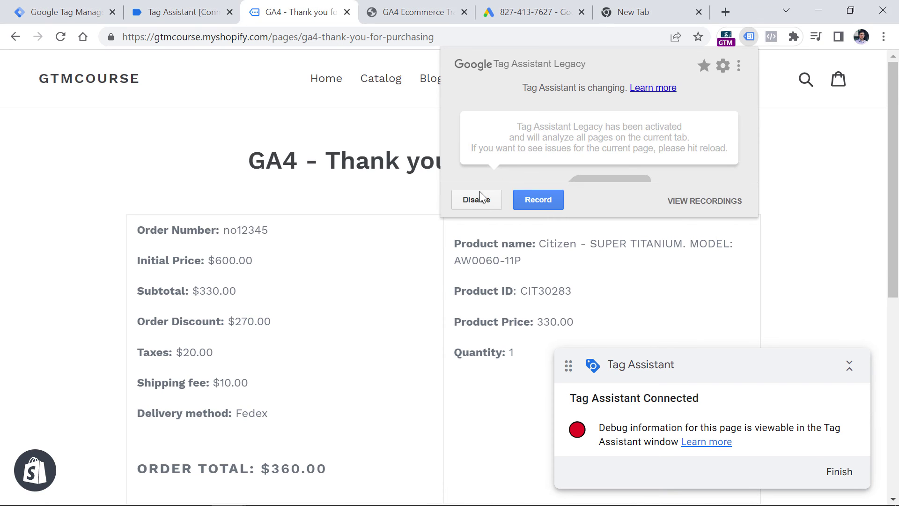
left_click(60, 37)
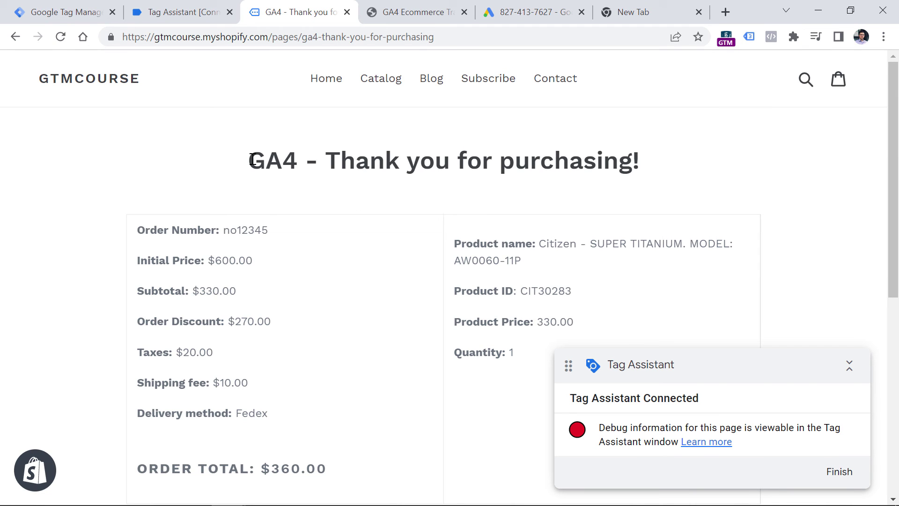
left_click(749, 37)
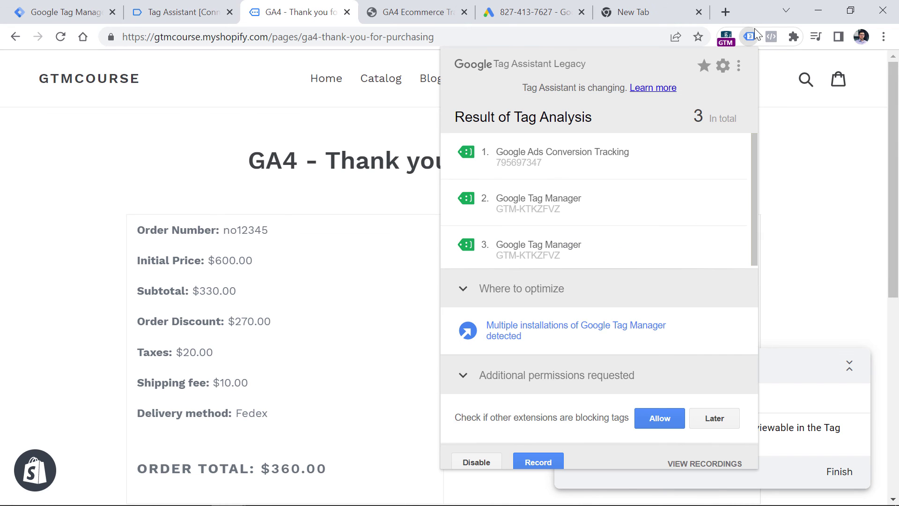
- Inspect the Google Ads Conversion Tracking tag's metadata and its request URL parameters as a table, down to the oid parameter
left_click(554, 155)
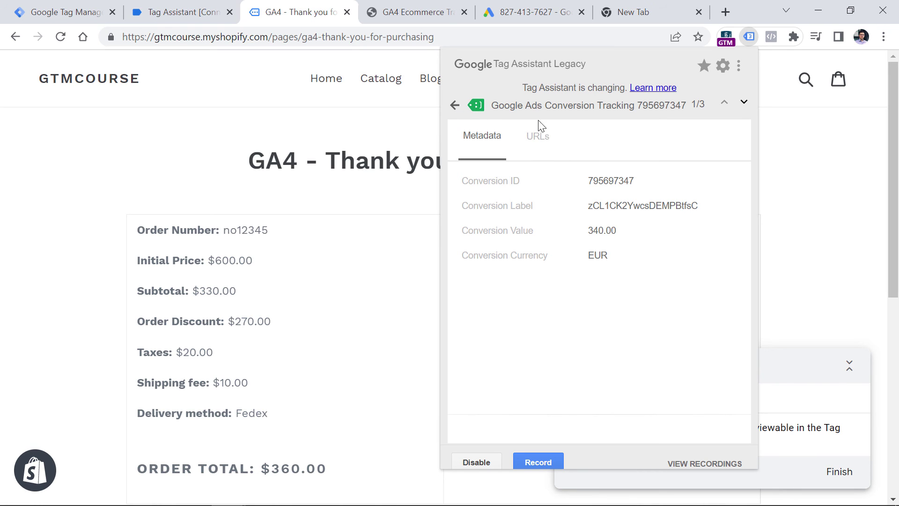
left_click(538, 141)
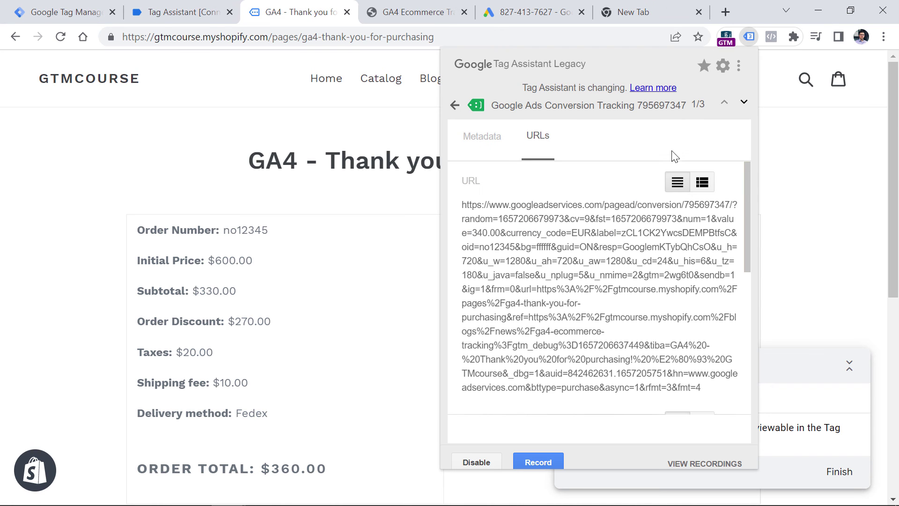
left_click(702, 182)
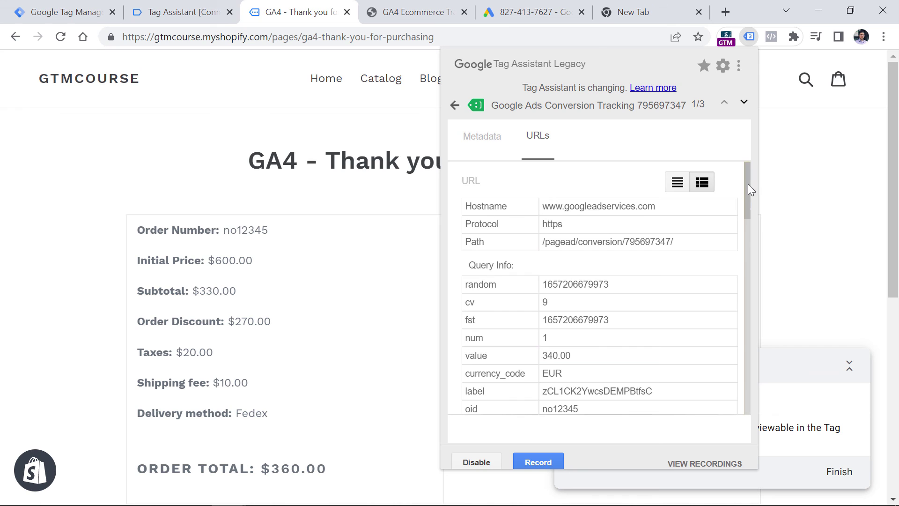
left_click_drag(748, 183, 747, 211)
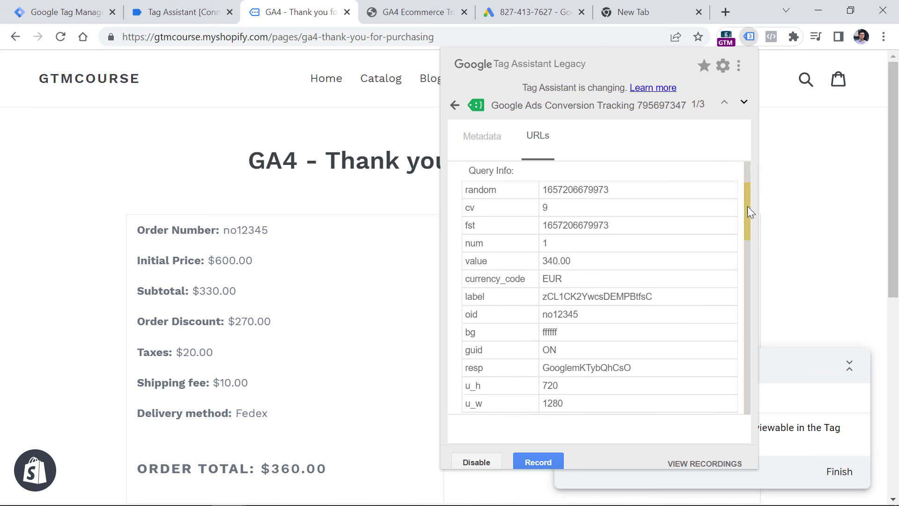
double_click(478, 310)
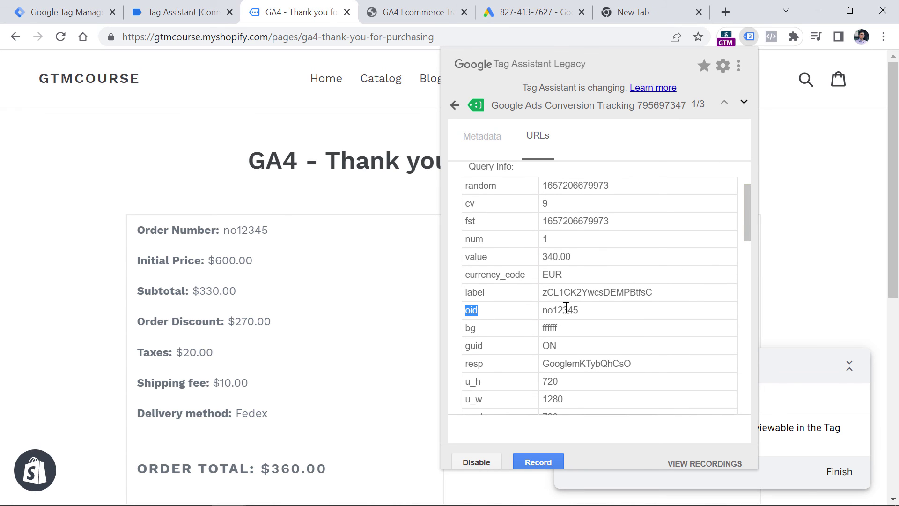
- In Tag Assistant, expand the purchase event's API call and examine the transaction_id in the dataLayer push
left_click(190, 9)
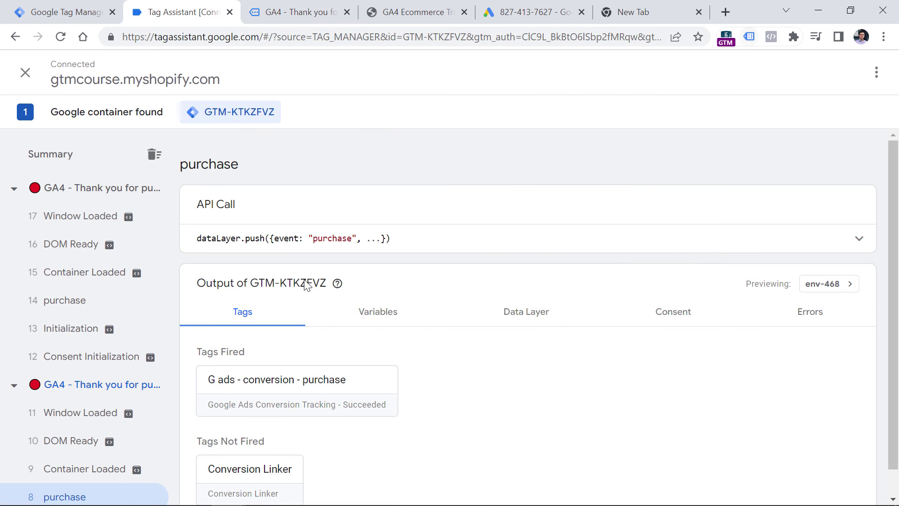
left_click(402, 241)
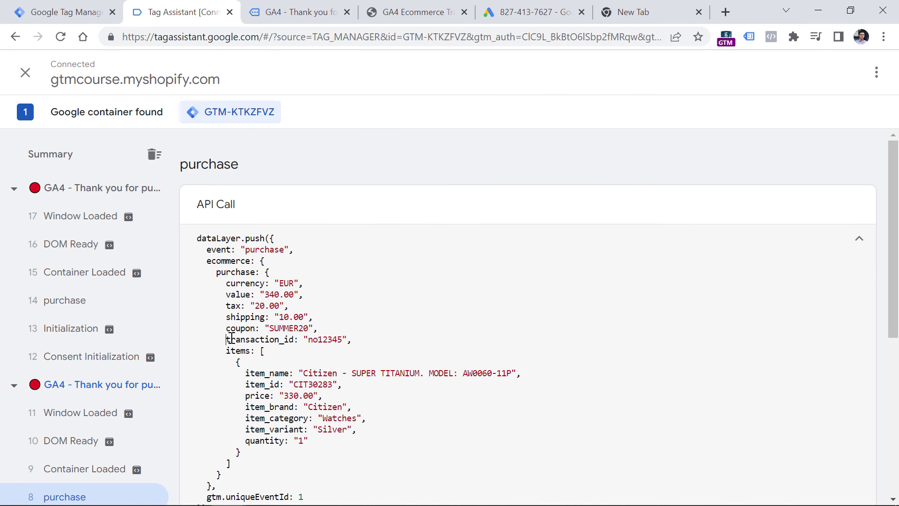
left_click_drag(227, 339, 361, 340)
double_click(337, 346)
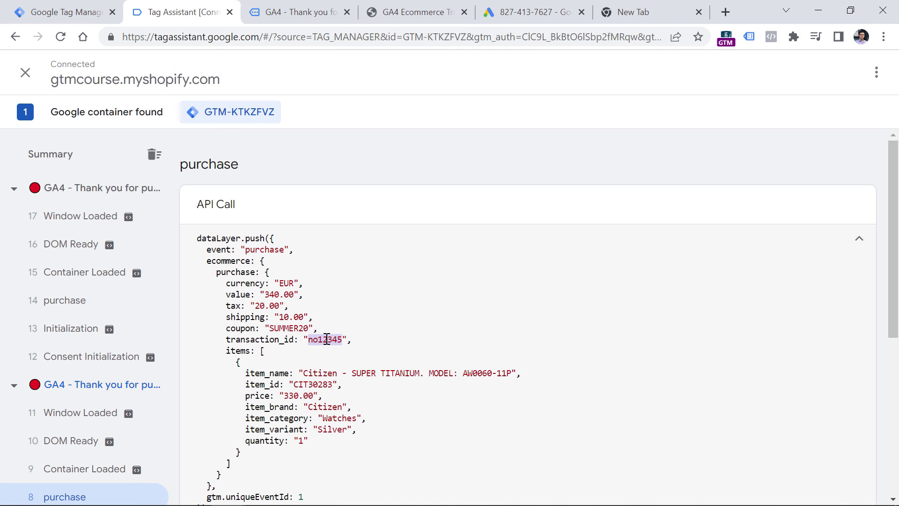
- In Google Ads, examine the conversion metrics in the Campaigns table and the options for modifying its columns
left_click(78, 13)
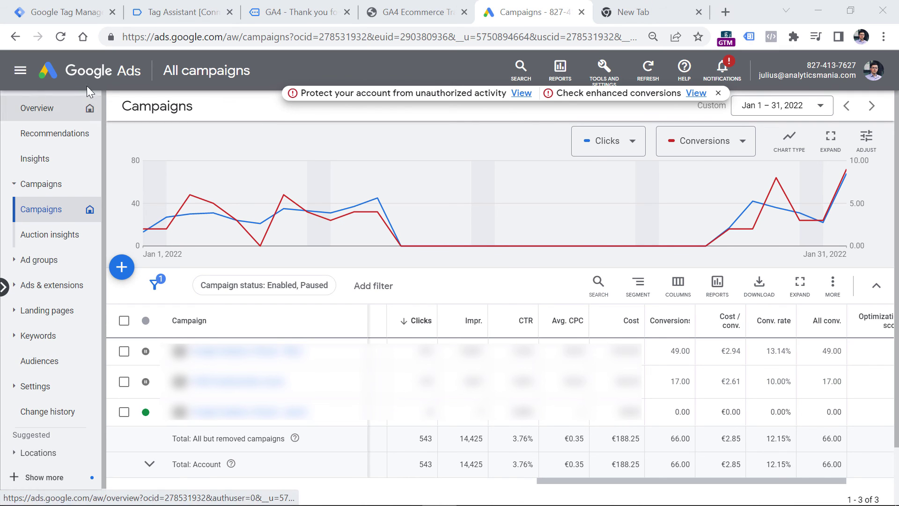
mouse_move(237, 224)
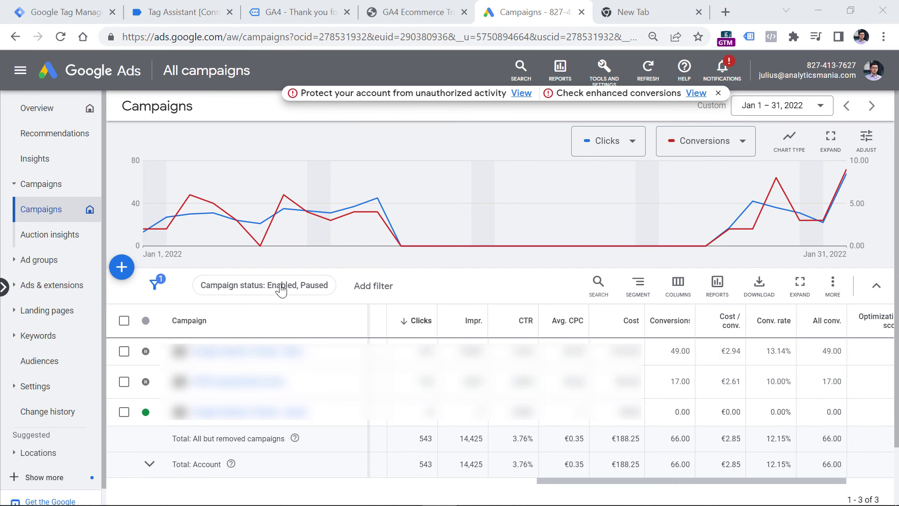
scroll(284, 300, "right", 1)
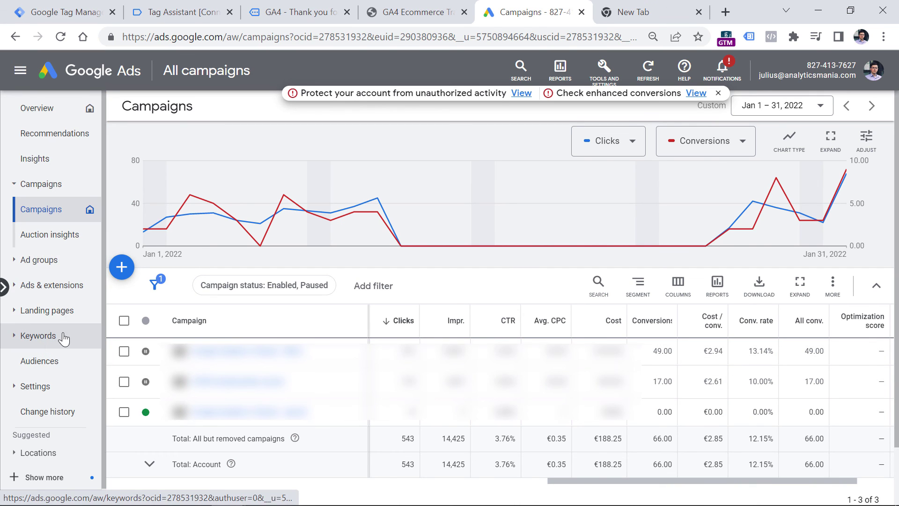
mouse_move(275, 168)
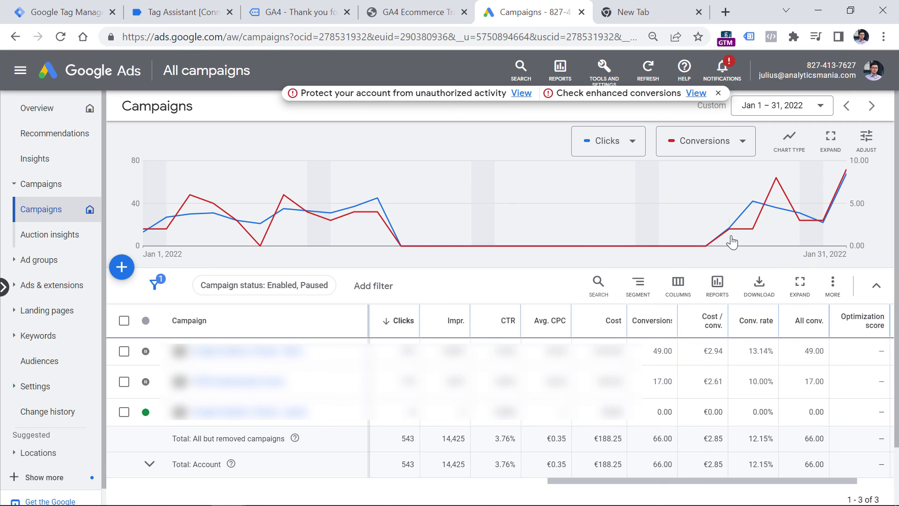
left_click(678, 283)
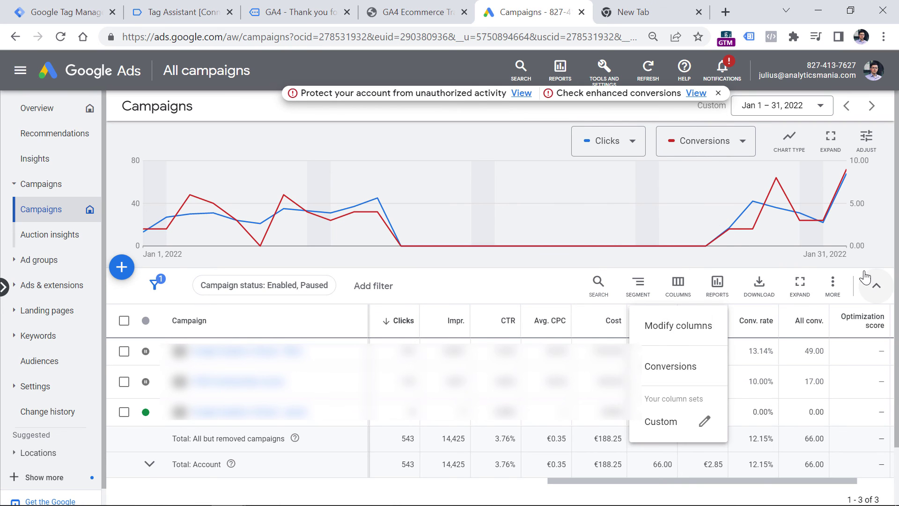
mouse_move(813, 330)
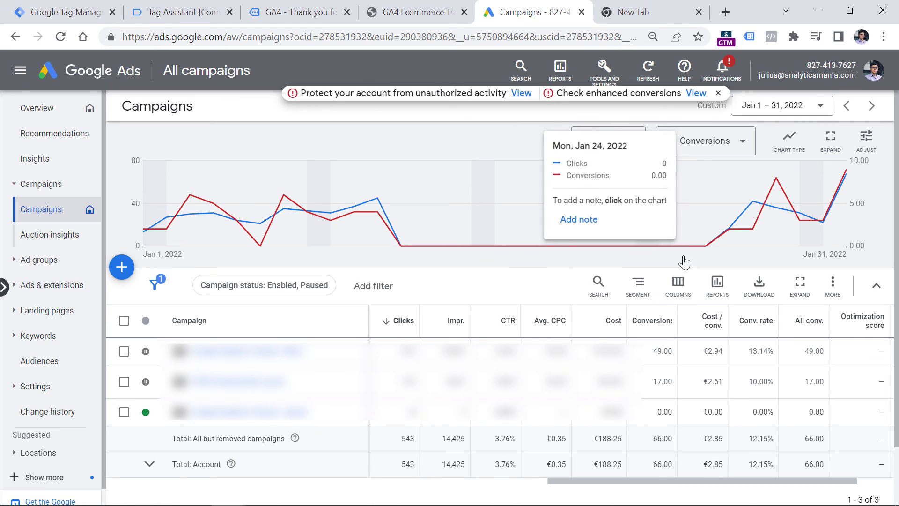
left_click(679, 286)
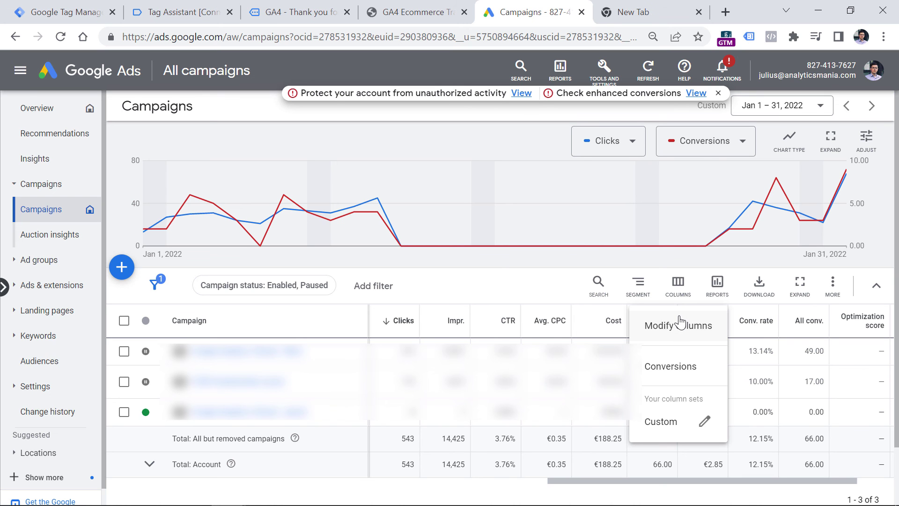
left_click(637, 288)
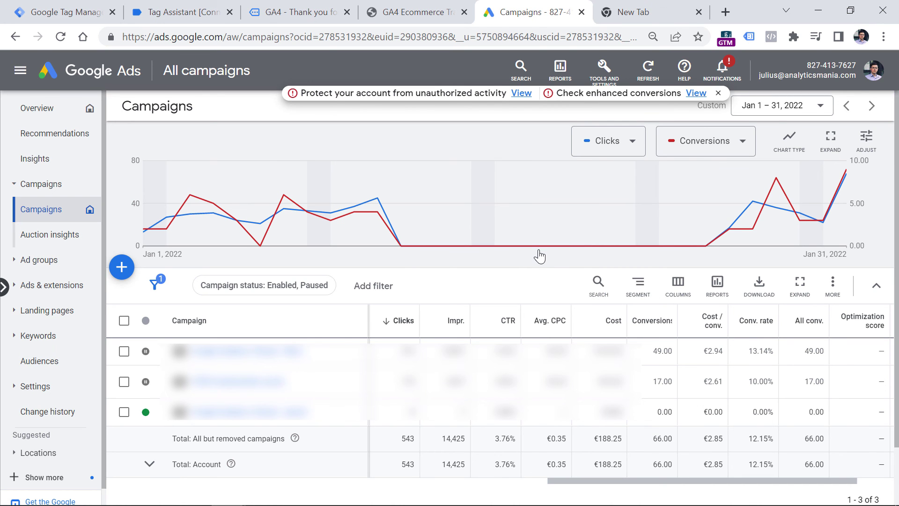